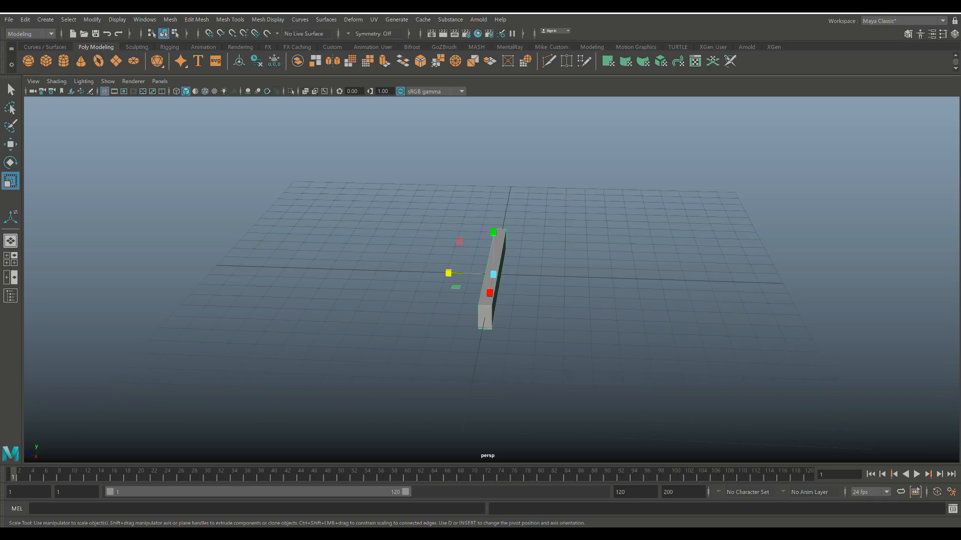
# Duplicate the long beam and move the copy sideways along Z so it lies parallel to the original
pyautogui.hotkey('ctrl', 'd')
pyautogui.press('w')
pyautogui.moveTo(450, 272); pyautogui.dragTo(601, 247)
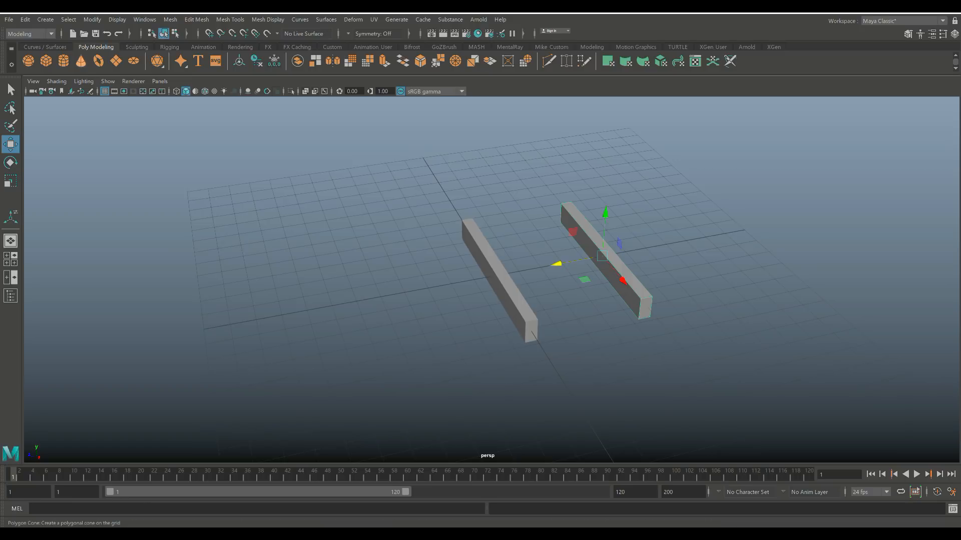
# Create a polygon cube, stretch it along Z into a crossbeam, and centre it across the front ends of both beams
pyautogui.click(46, 61)
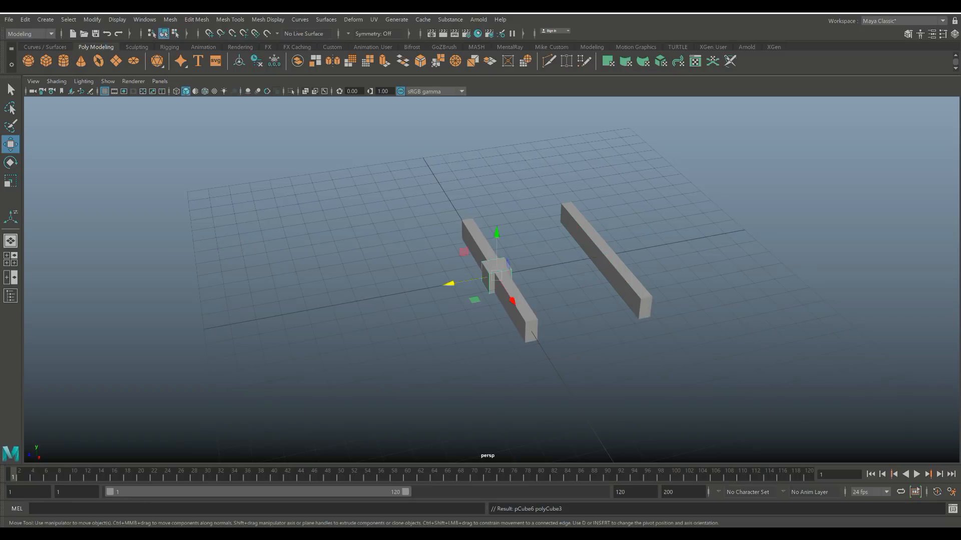
pyautogui.moveTo(512, 301); pyautogui.dragTo(202, 386)
pyautogui.press('r')
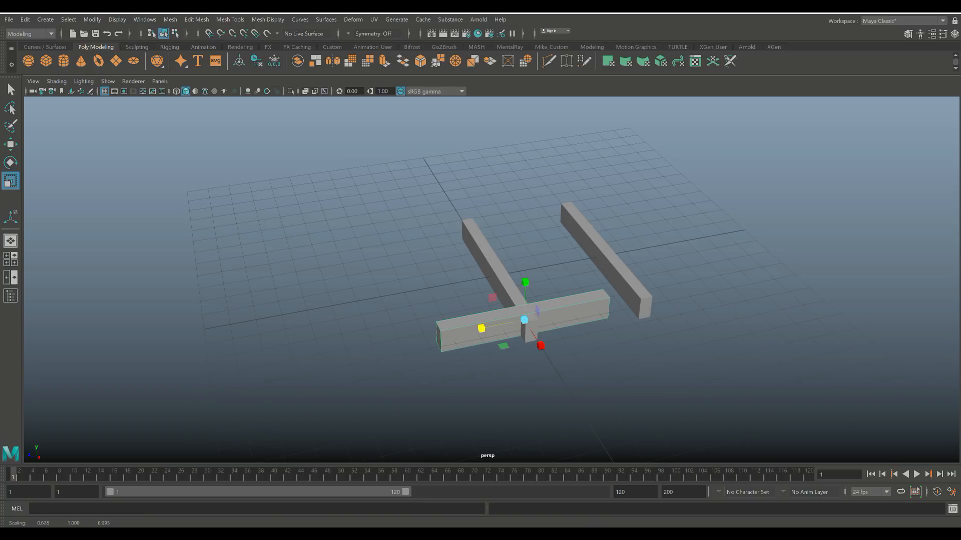
pyautogui.press('w')
pyautogui.moveTo(472, 332); pyautogui.dragTo(534, 316)
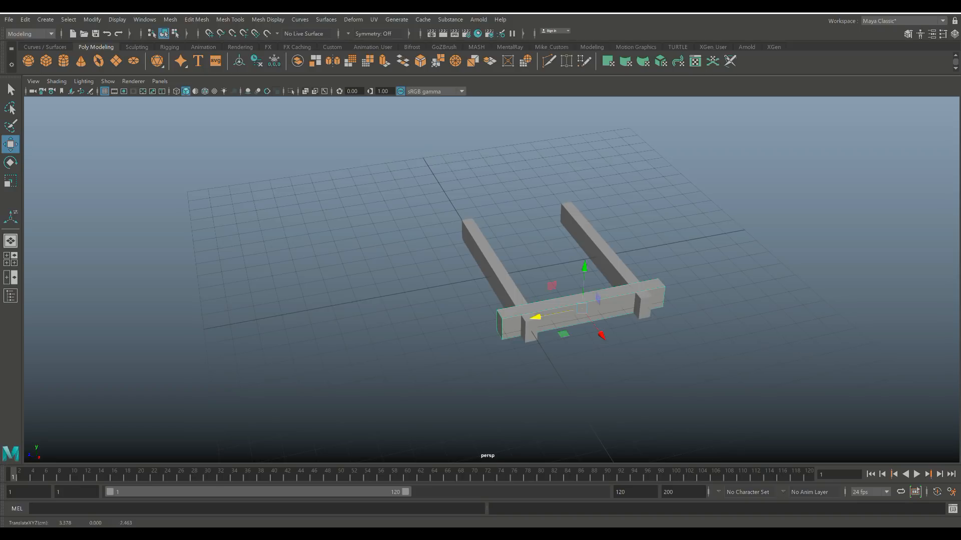
# In the side view, raise the crossbeam above the two parallel beams, leaving a small gap
pyautogui.click(10, 259)
pyautogui.press('space')
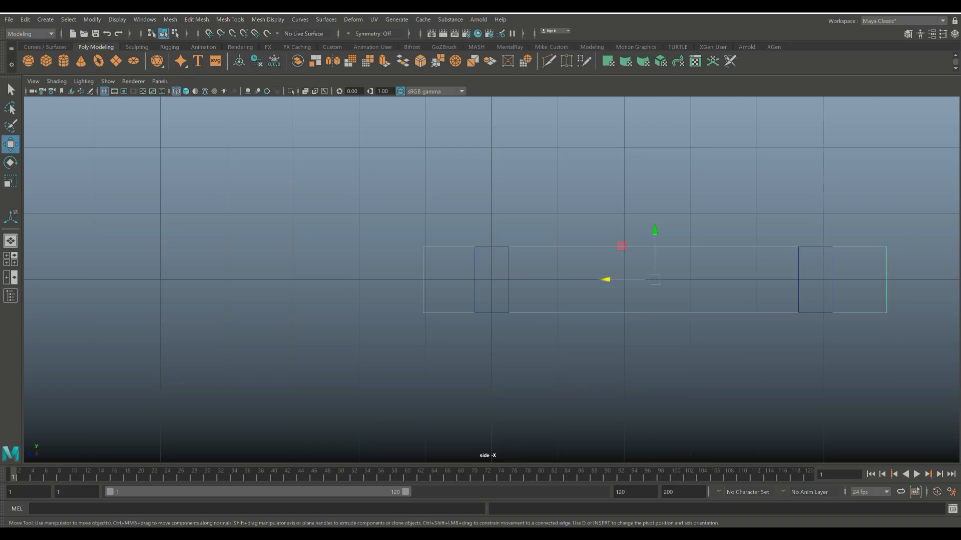
pyautogui.keyDown('alt'); pyautogui.moveTo(490, 281); pyautogui.dragTo(393, 361, button='middle'); pyautogui.keyUp('alt')
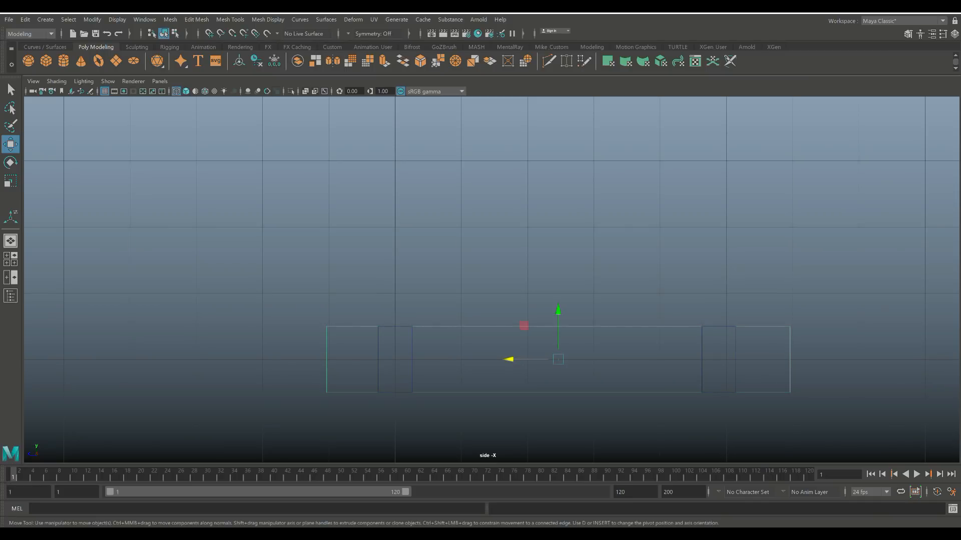
pyautogui.moveTo(558, 311); pyautogui.dragTo(558, 219)
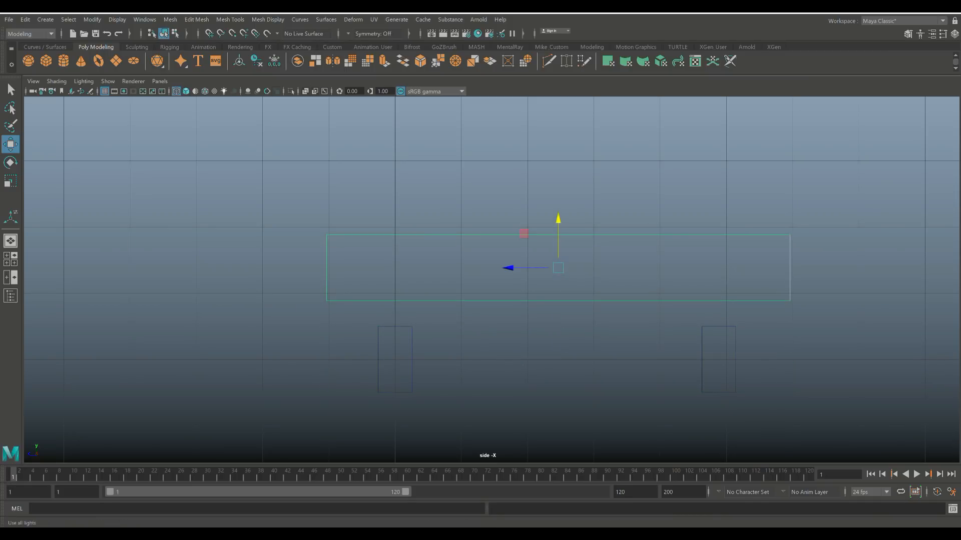
# Insert four vertical edge loops in the crossbeam, flanking each beam's width, plus one horizontal loop through its middle
pyautogui.click(230, 19)
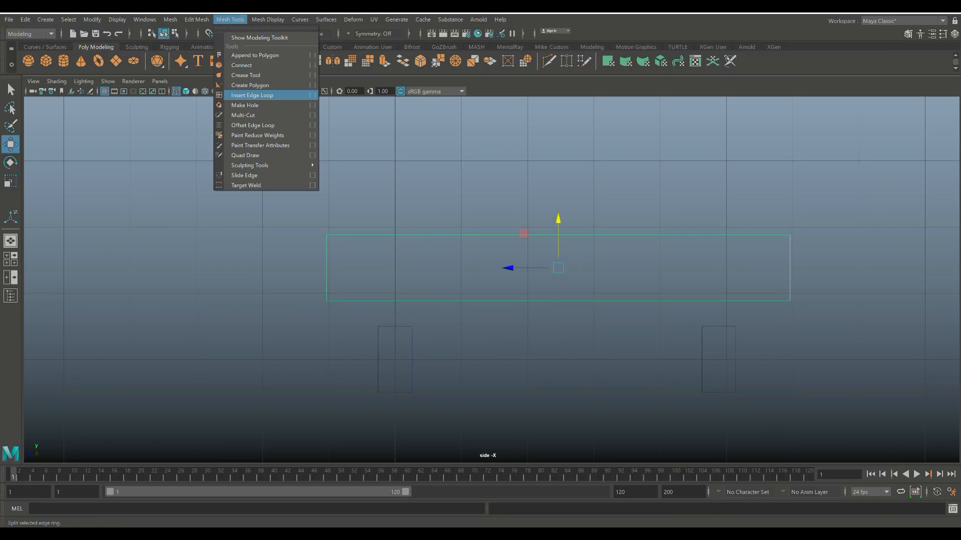
pyautogui.click(312, 95)
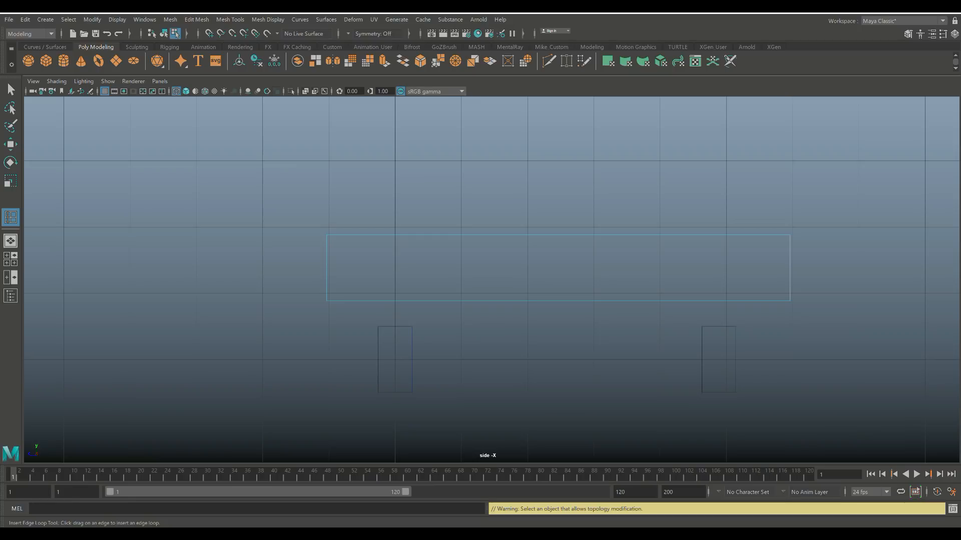
pyautogui.press('q')
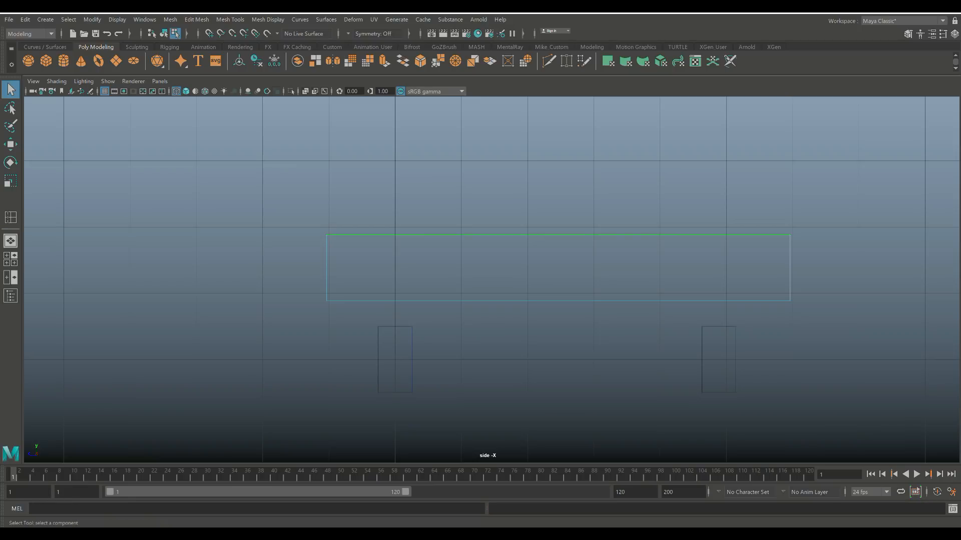
pyautogui.click(230, 19)
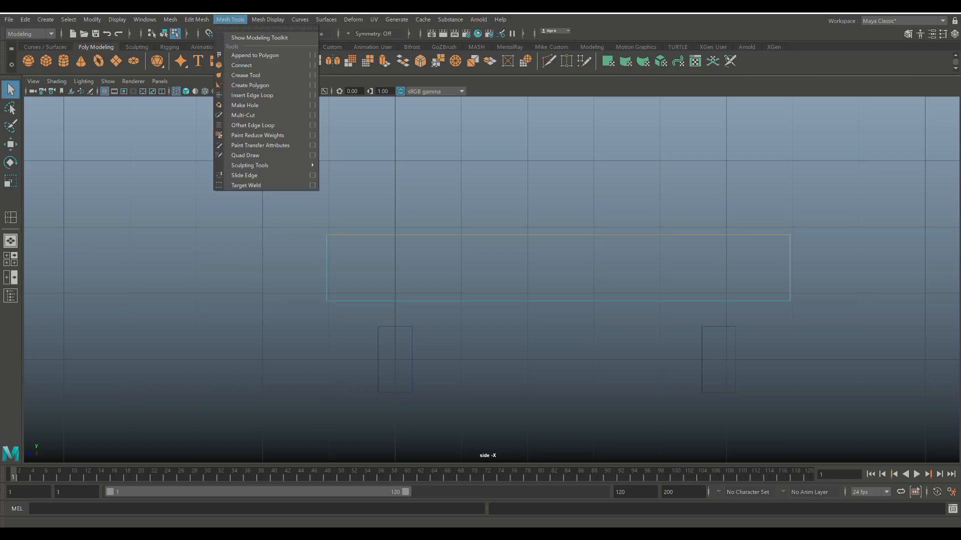
pyautogui.click(231, 19)
pyautogui.click(250, 95)
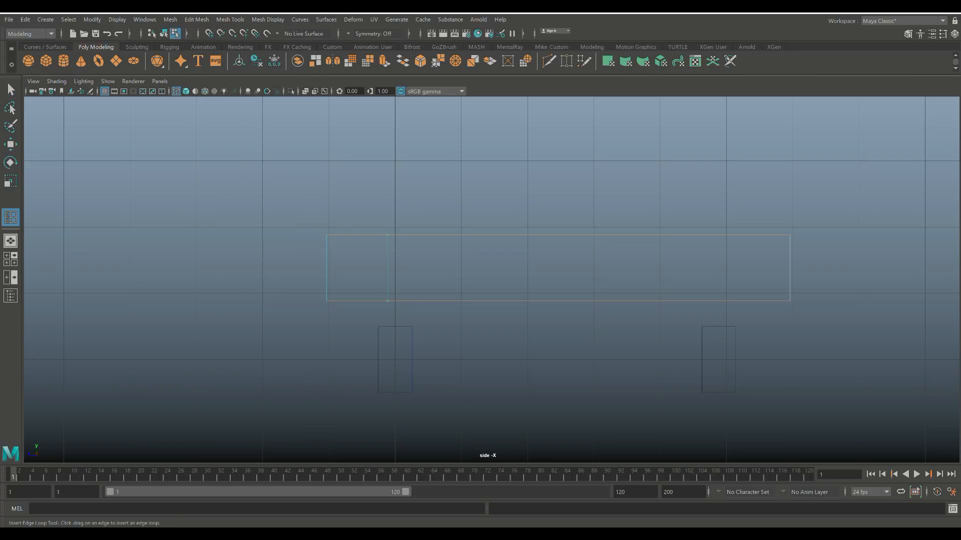
pyautogui.click(375, 236)
pyautogui.click(414, 301)
pyautogui.click(691, 301)
pyautogui.moveTo(745, 301); pyautogui.dragTo(743, 301)
pyautogui.click(740, 270)
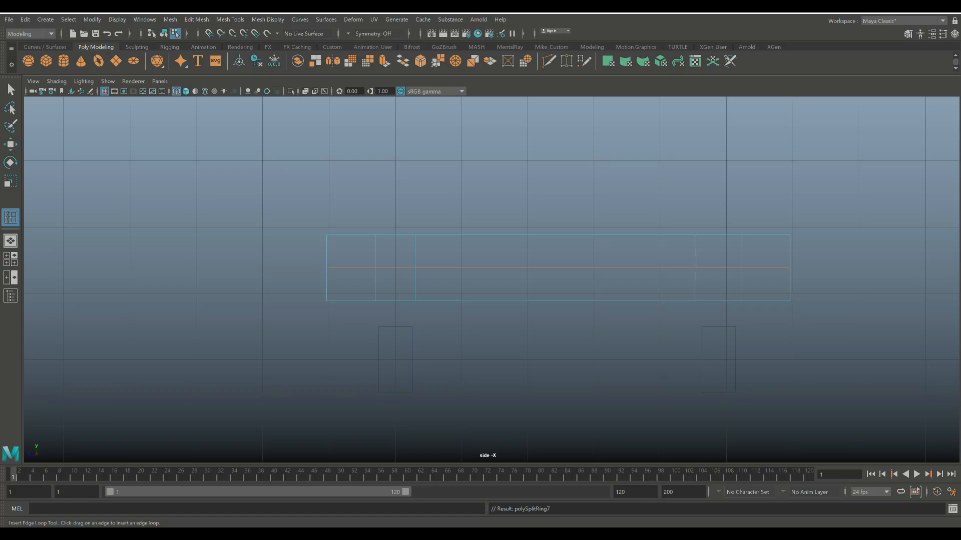
# Extrude the crossbeam's three underside sections beside and between the beams downward by a Local Translate Z of 0.505, leaving two notches
pyautogui.press('q')
pyautogui.click(10, 259)
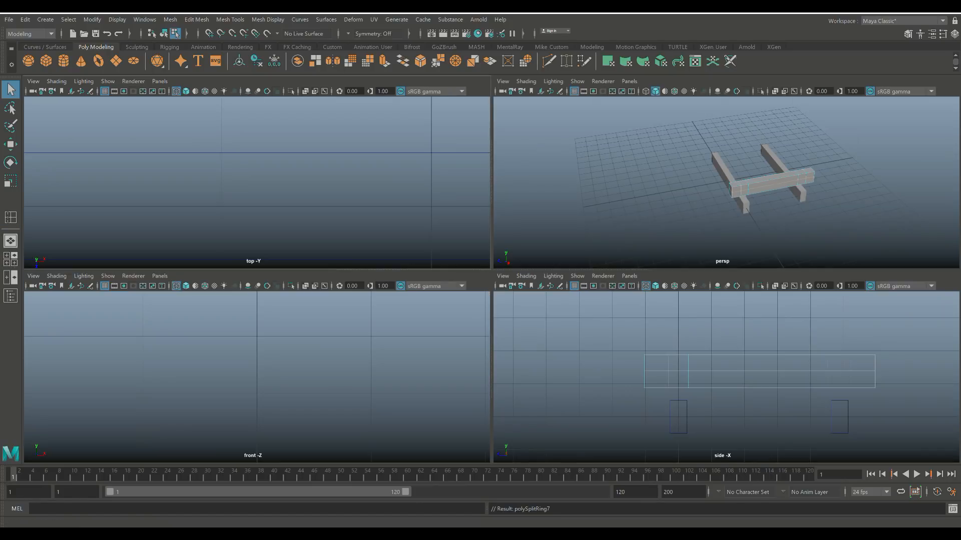
pyautogui.press('space')
pyautogui.scroll(2, 661, 280)
pyautogui.keyDown('alt'); pyautogui.moveTo(663, 281); pyautogui.dragTo(693, 200); pyautogui.keyUp('alt')
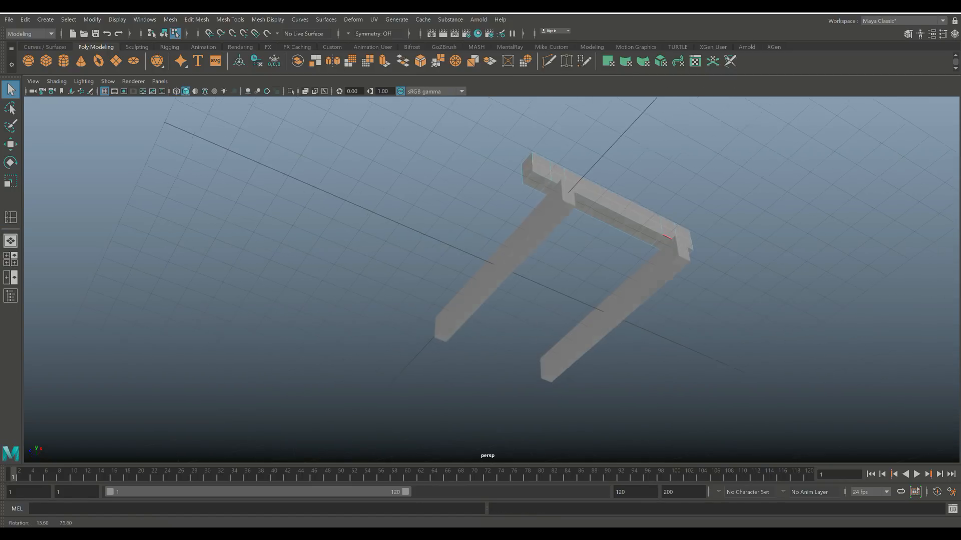
pyautogui.moveTo(534, 185); pyautogui.dragTo(535, 181, button='right')
pyautogui.click(536, 181)
pyautogui.keyDown('shift'); pyautogui.click(617, 219); pyautogui.keyUp('shift')
pyautogui.keyDown('alt'); pyautogui.moveTo(617, 219); pyautogui.dragTo(483, 188); pyautogui.keyUp('alt')
pyautogui.keyDown('shift'); pyautogui.click(610, 120); pyautogui.keyUp('shift')
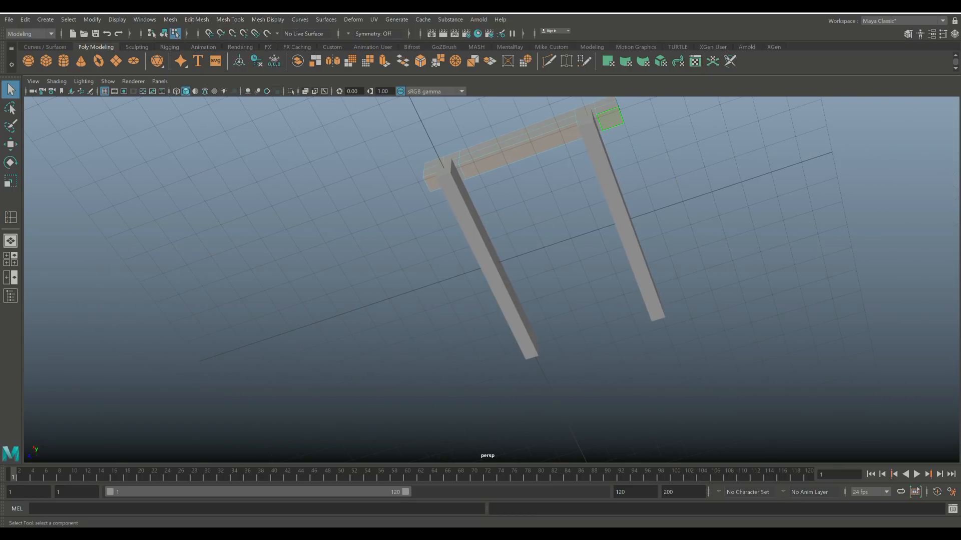
pyautogui.hotkey('ctrl', 'd')
pyautogui.press('w')
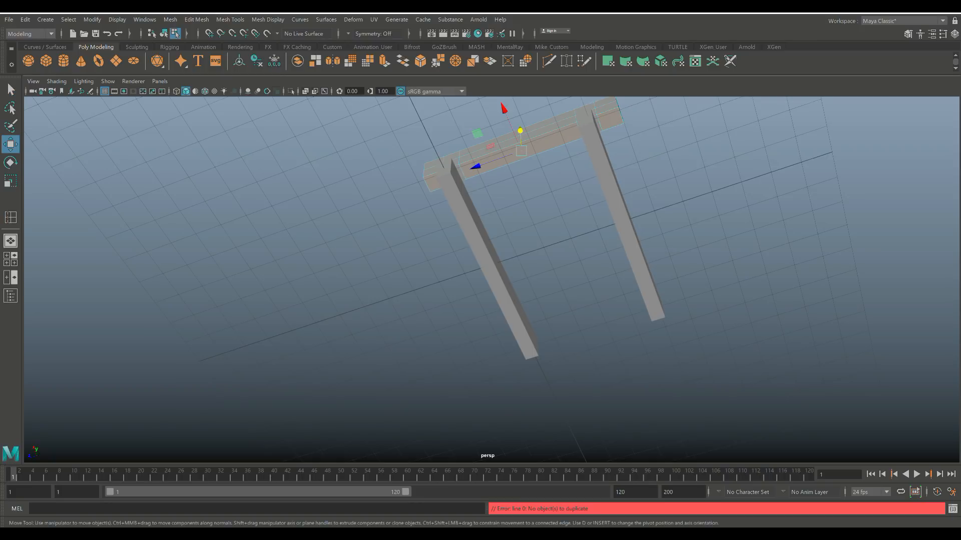
pyautogui.keyDown('alt'); pyautogui.moveTo(500, 200); pyautogui.dragTo(556, 220); pyautogui.keyUp('alt')
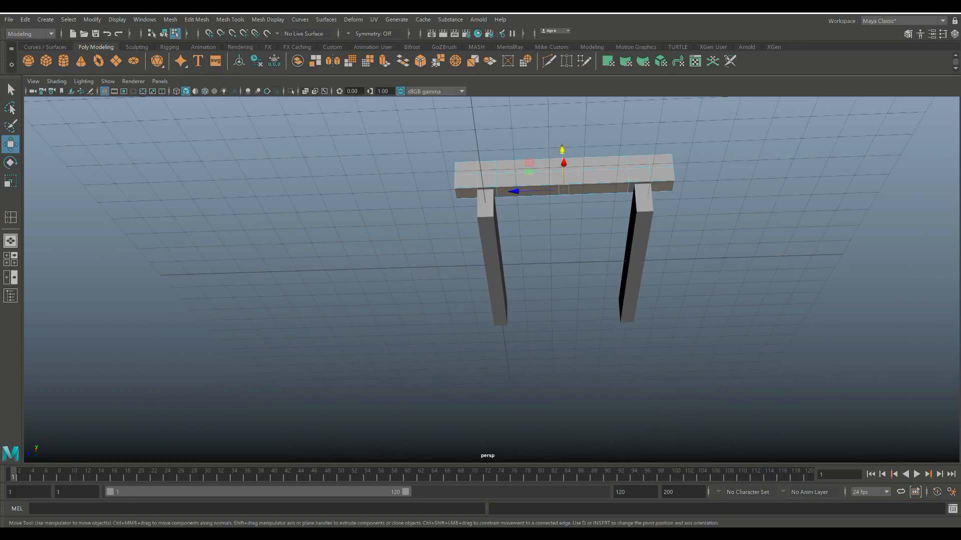
pyautogui.hotkey('ctrl', 'e')
pyautogui.moveTo(466, 222); pyautogui.dragTo(466, 237)
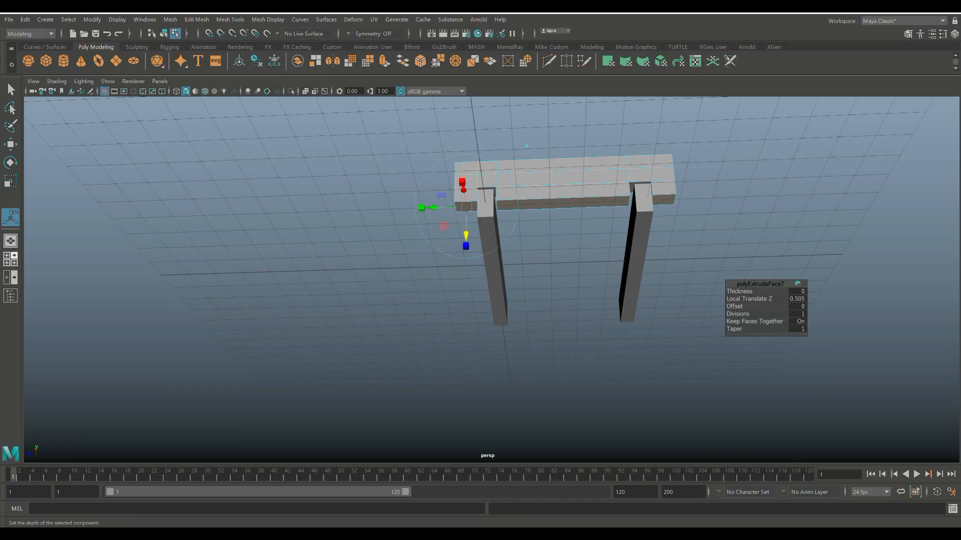
# In the side view, lower the crossbeam's upper two rows of vertices slightly to reduce its height
pyautogui.press('space')
pyautogui.press('space')
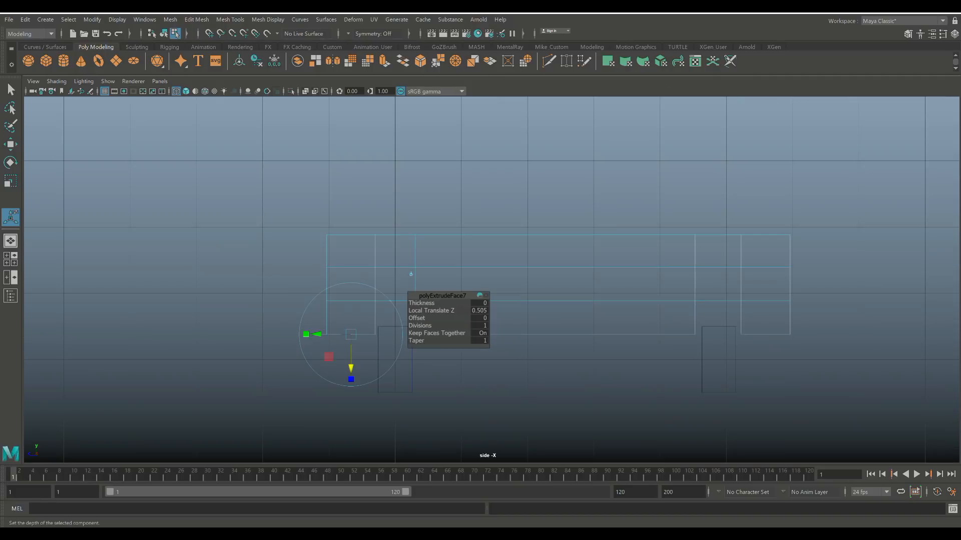
pyautogui.keyDown('alt'); pyautogui.moveTo(407, 272); pyautogui.dragTo(269, 302, button='middle'); pyautogui.keyUp('alt')
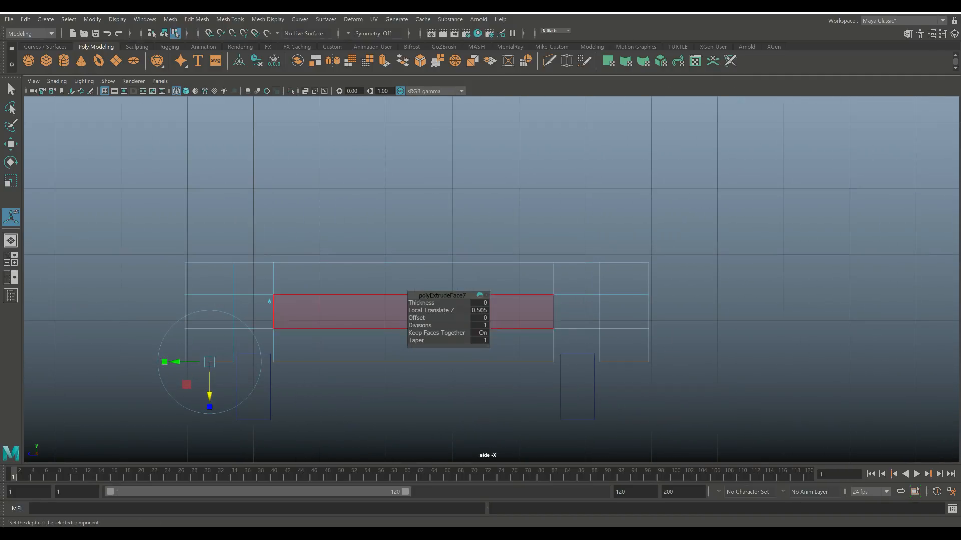
pyautogui.moveTo(375, 265); pyautogui.dragTo(328, 266, button='right')
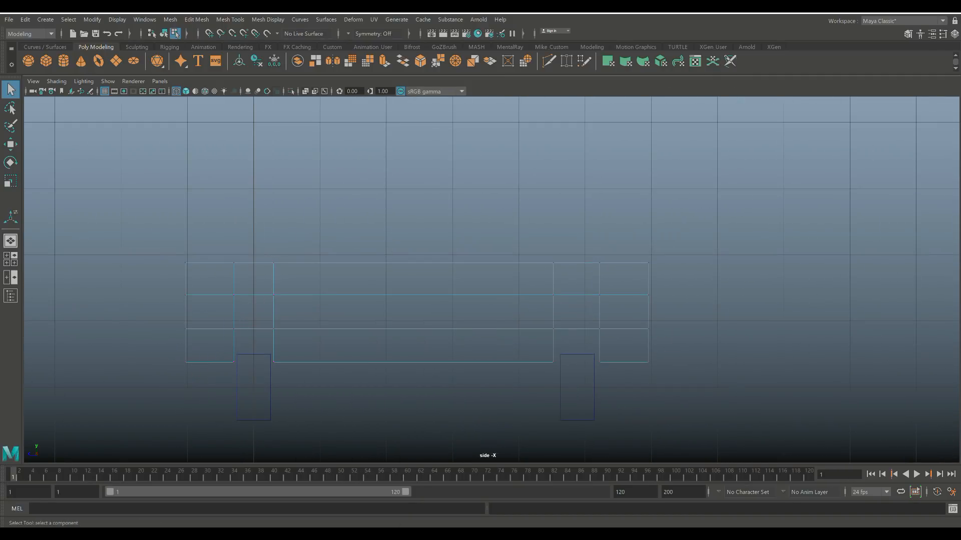
pyautogui.moveTo(207, 244); pyautogui.dragTo(693, 310)
pyautogui.press('w')
pyautogui.moveTo(416, 245); pyautogui.dragTo(416, 264)
# Scale the crossbeam's two outer bottom corner vertices inward along Z to chamfer both lower ends
pyautogui.click(185, 362)
pyautogui.press('capslock')
pyautogui.click(648, 363)
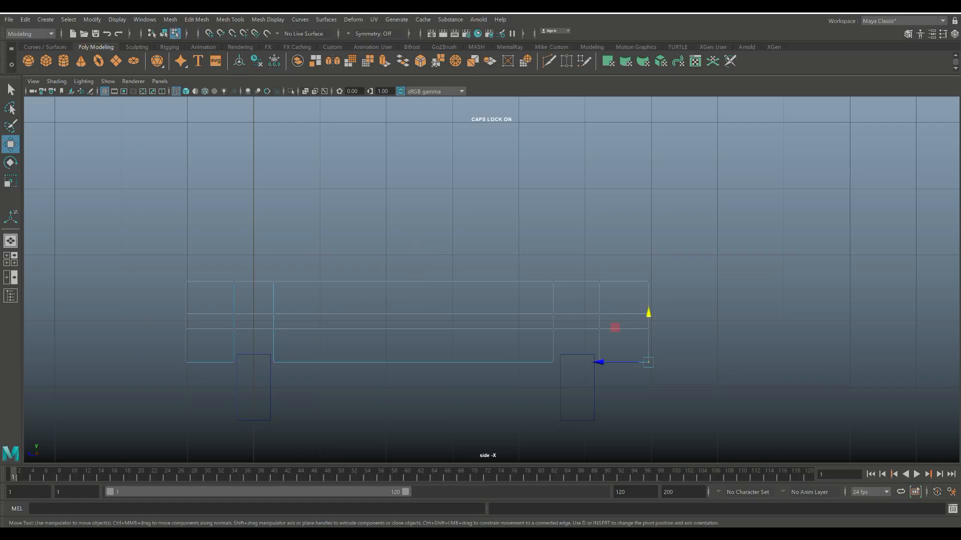
pyautogui.press('r')
pyautogui.moveTo(604, 362); pyautogui.dragTo(603, 362)
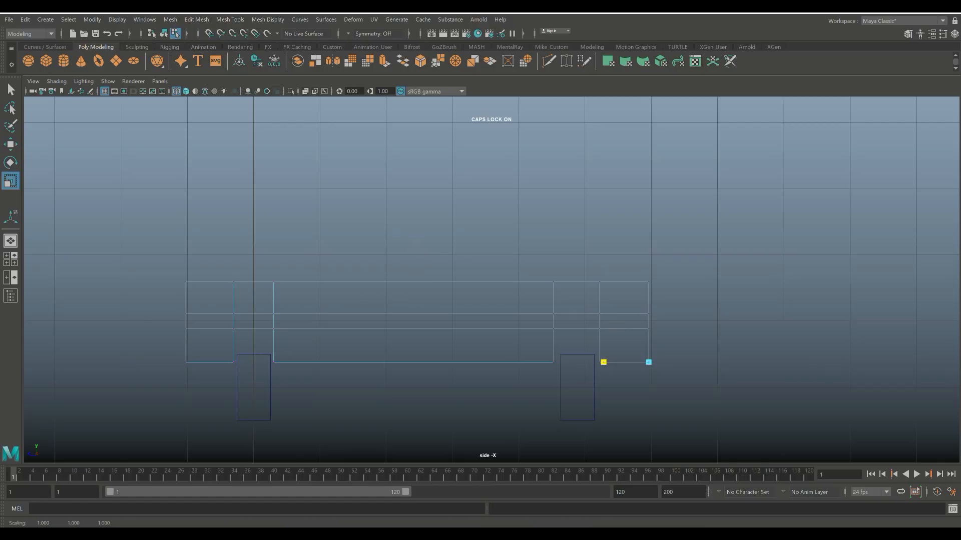
pyautogui.click(604, 362)
pyautogui.keyDown('shift'); pyautogui.click(185, 362); pyautogui.keyUp('shift')
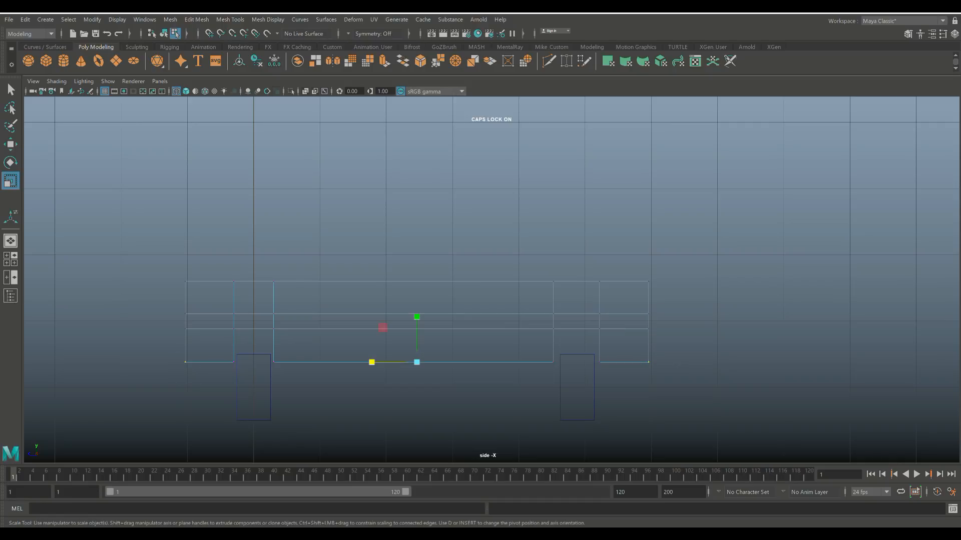
pyautogui.moveTo(372, 363); pyautogui.dragTo(377, 362)
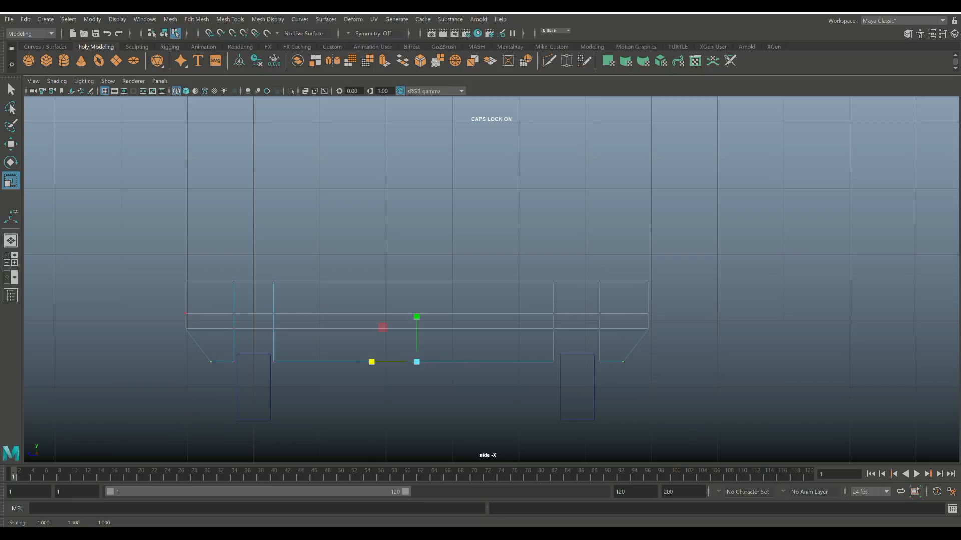
# Scale the crossbeam's two outer top corner vertices outward along Z so both upper ends flare
pyautogui.click(185, 281)
pyautogui.keyDown('shift'); pyautogui.click(648, 281); pyautogui.keyUp('shift')
pyautogui.moveTo(371, 281); pyautogui.dragTo(370, 281)
# Raise the top vertices over the crossbeam's left end and its top right corner vertex for an uneven upper edge
pyautogui.moveTo(292, 291); pyautogui.dragTo(294, 292)
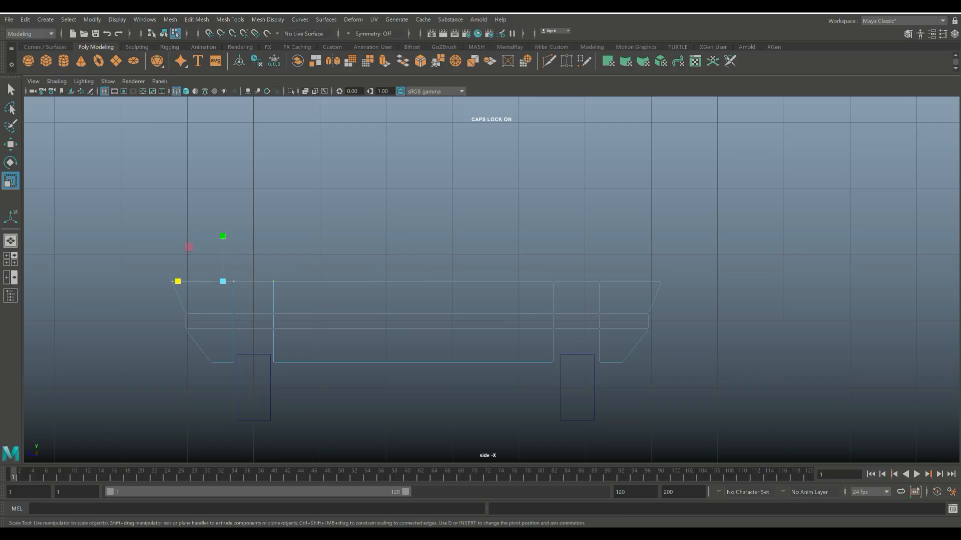
pyautogui.press('w')
pyautogui.moveTo(223, 233); pyautogui.dragTo(223, 220)
pyautogui.click(661, 281)
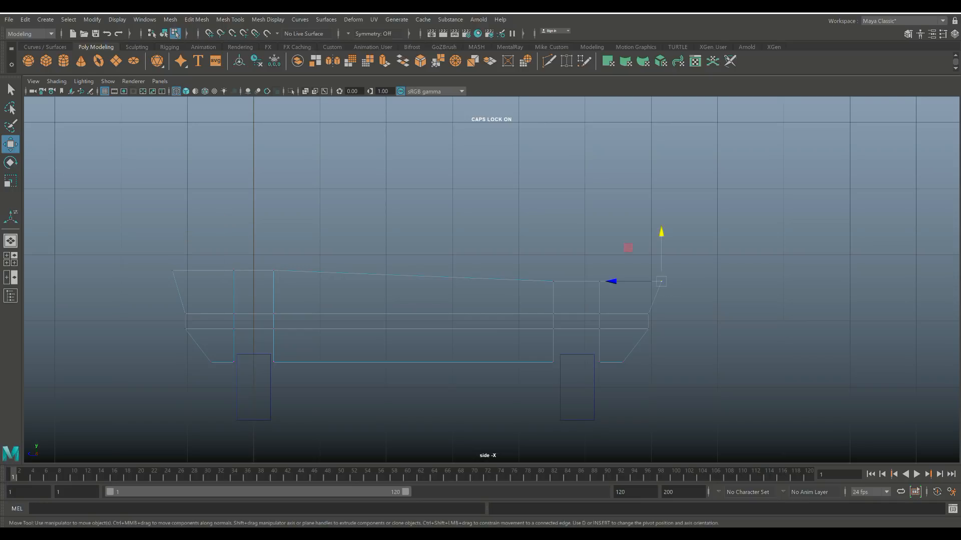
pyautogui.moveTo(661, 232); pyautogui.dragTo(661, 226)
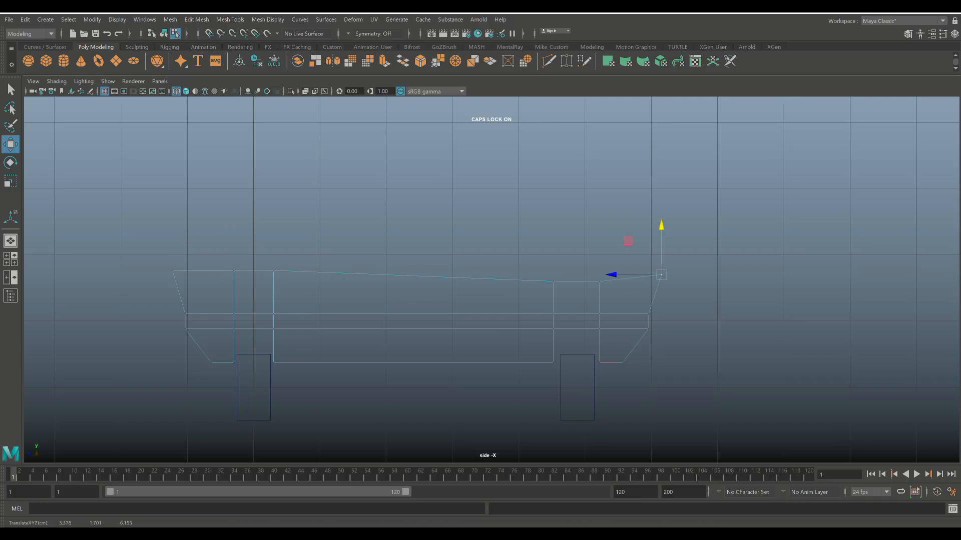
# Raise the bottom vertex just inside the right notch and the bottom right corner vertex to make the underside uneven
pyautogui.click(553, 361)
pyautogui.moveTo(553, 313); pyautogui.dragTo(553, 306)
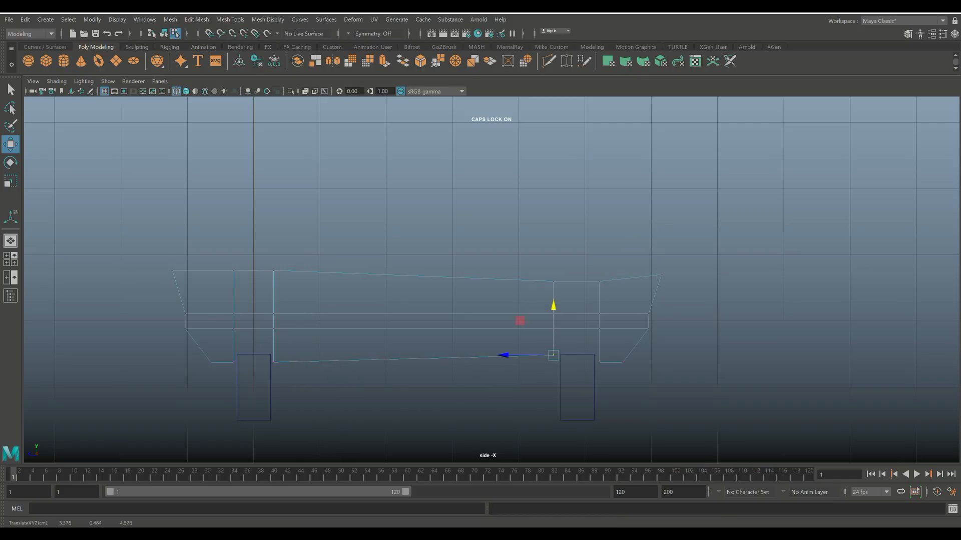
pyautogui.click(623, 362)
pyautogui.moveTo(623, 313); pyautogui.dragTo(622, 308)
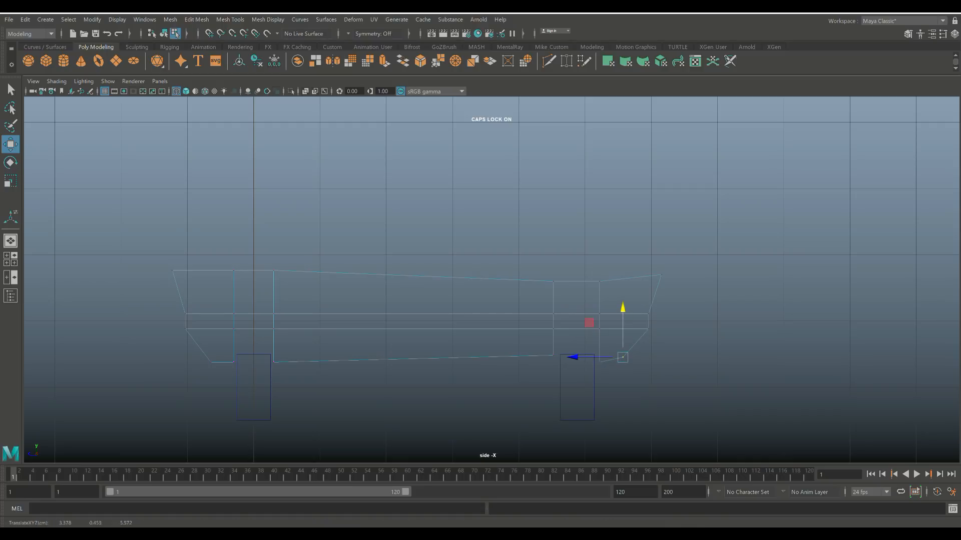
# Return to object mode in perspective, scale the crossbeam along X, and seat its notches over the ends of both beams
pyautogui.click(11, 259)
pyautogui.press('space')
pyautogui.keyDown('alt'); pyautogui.moveTo(501, 280); pyautogui.dragTo(576, 391); pyautogui.keyUp('alt')
pyautogui.moveTo(615, 263); pyautogui.dragTo(662, 247, button='right')
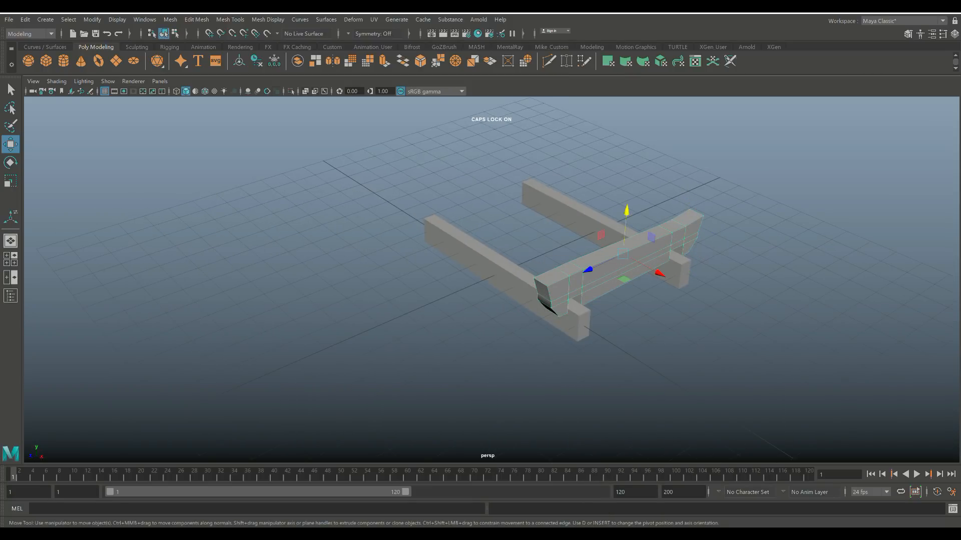
pyautogui.press('r')
pyautogui.moveTo(656, 272)
pyautogui.mouseDown()
pyautogui.moveTo(649, 268)
pyautogui.moveTo(668, 278)
pyautogui.mouseUp()
pyautogui.press('w')
pyautogui.moveTo(635, 215); pyautogui.dragTo(516, 232)
# Duplicate the beam at the grid's centre and rotate the copy to lie flat and crosswise, parallel to the crossbeam
pyautogui.scroll(1, 635, 225)
pyautogui.click(500, 264)
pyautogui.keyDown('alt'); pyautogui.moveTo(500, 264); pyautogui.dragTo(610, 290); pyautogui.keyUp('alt')
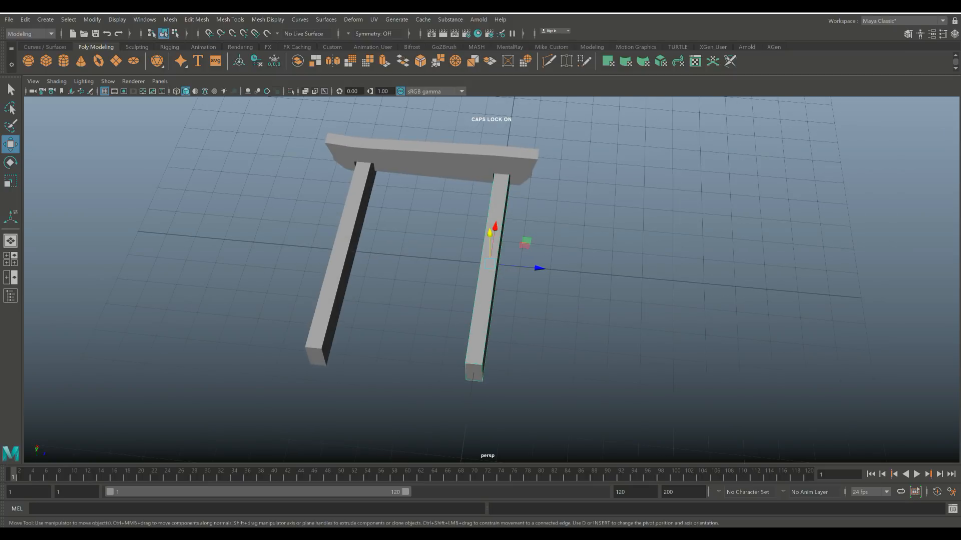
pyautogui.hotkey('ctrl', 'd')
pyautogui.press('e')
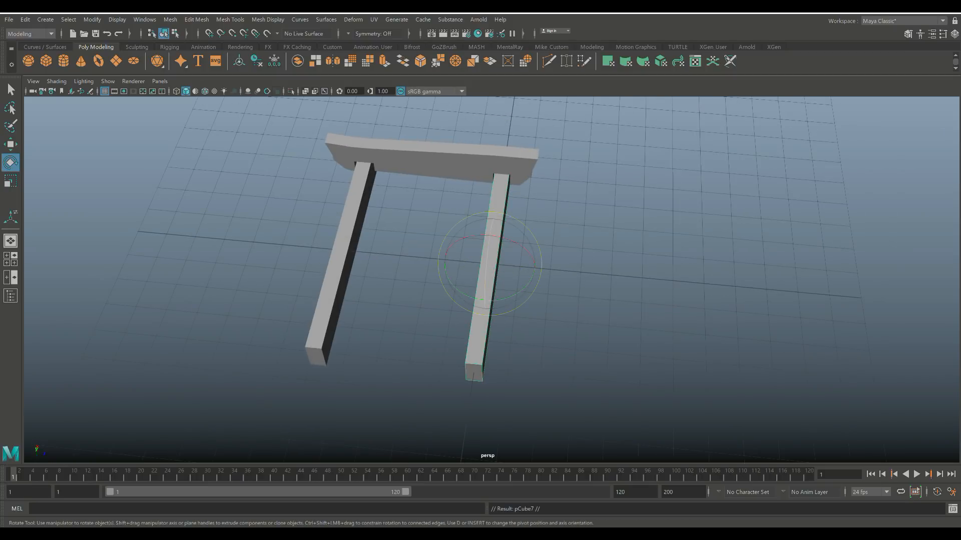
pyautogui.moveTo(459, 291); pyautogui.dragTo(489, 235)
pyautogui.keyDown('alt'); pyautogui.moveTo(492, 270); pyautogui.dragTo(375, 223); pyautogui.keyUp('alt')
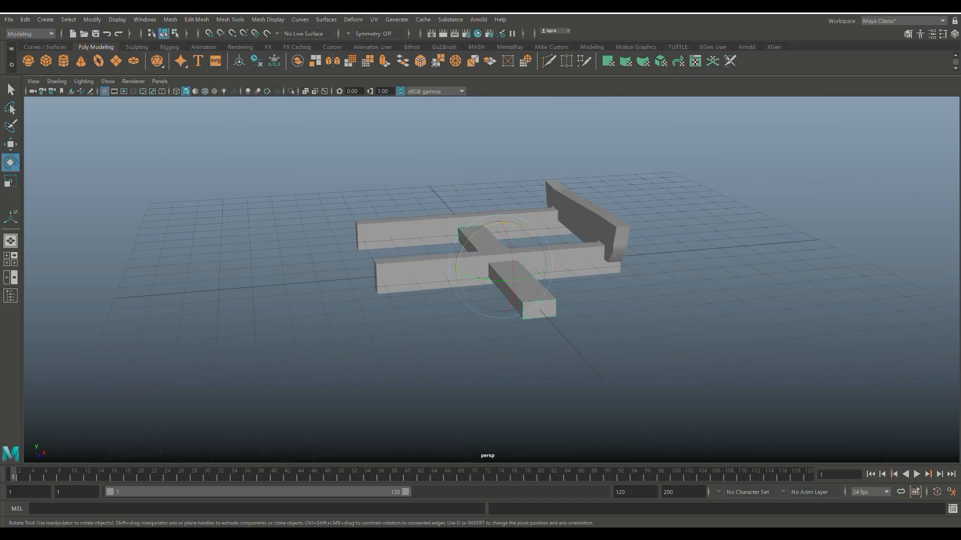
# Flatten the crosswise copy into a thin plank and place it on top of the beams near the crossbeam
pyautogui.press('w')
pyautogui.moveTo(501, 236); pyautogui.dragTo(637, 218)
pyautogui.press('r')
pyautogui.scroll(-2, 501, 193)
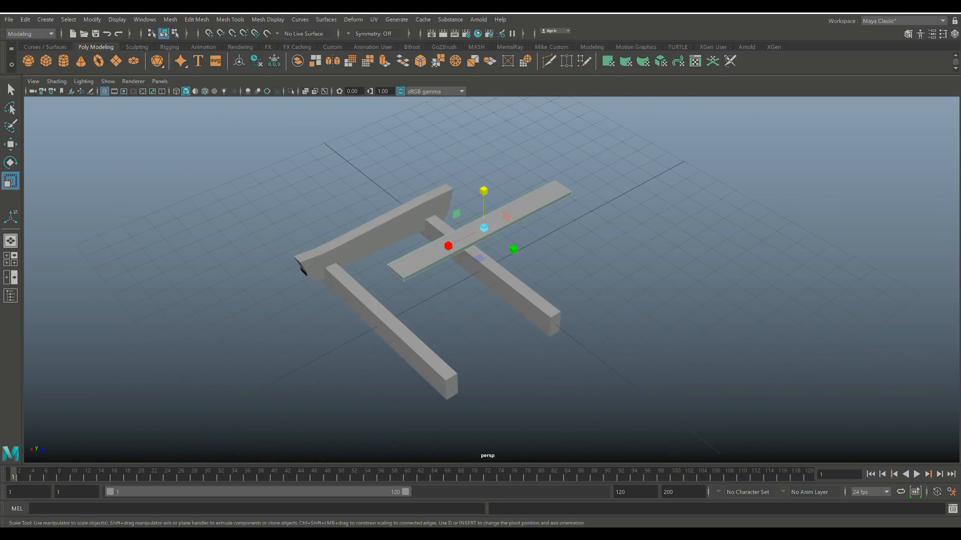
pyautogui.press('w')
pyautogui.moveTo(483, 192); pyautogui.dragTo(484, 222)
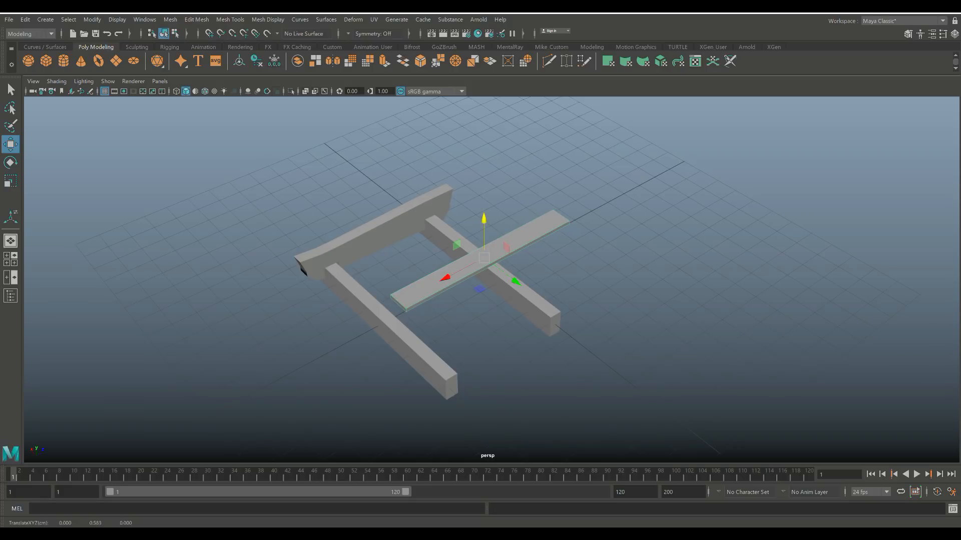
pyautogui.moveTo(516, 282); pyautogui.dragTo(473, 248)
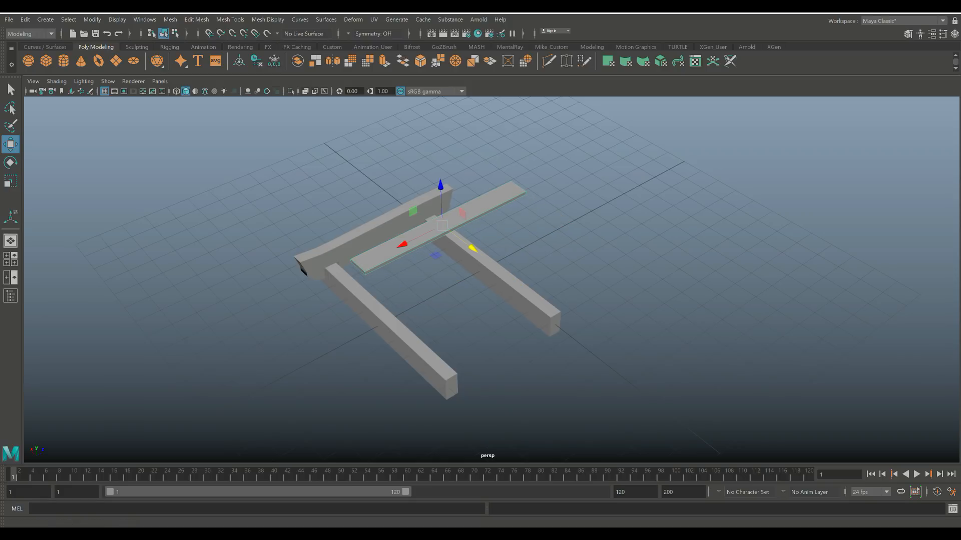
# In the top view, centre the plank across both beams and scale its length so it overhangs them on each side
pyautogui.press('space')
pyautogui.press('space')
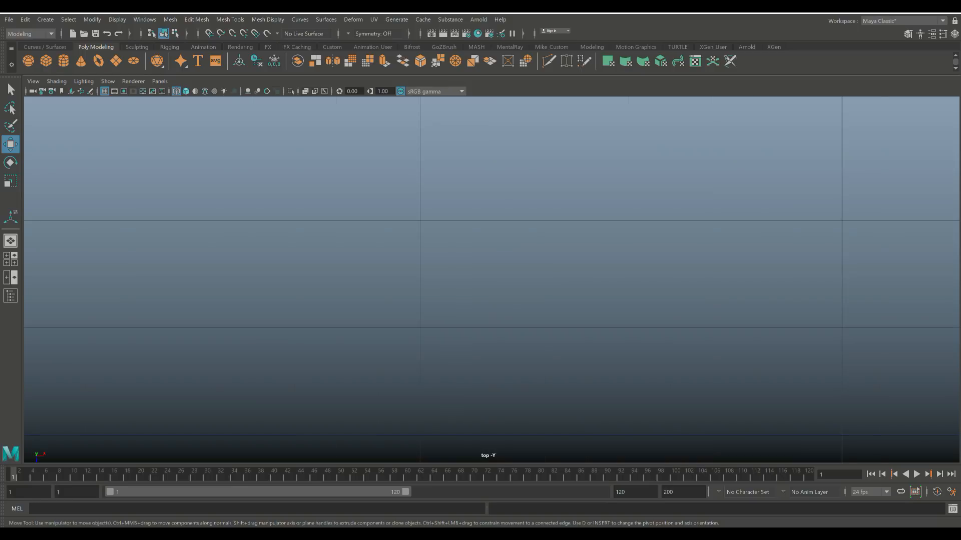
pyautogui.press('f')
pyautogui.scroll(-8, 491, 280)
pyautogui.scroll(-1, 491, 231)
pyautogui.moveTo(491, 230); pyautogui.dragTo(492, 195)
pyautogui.press('r')
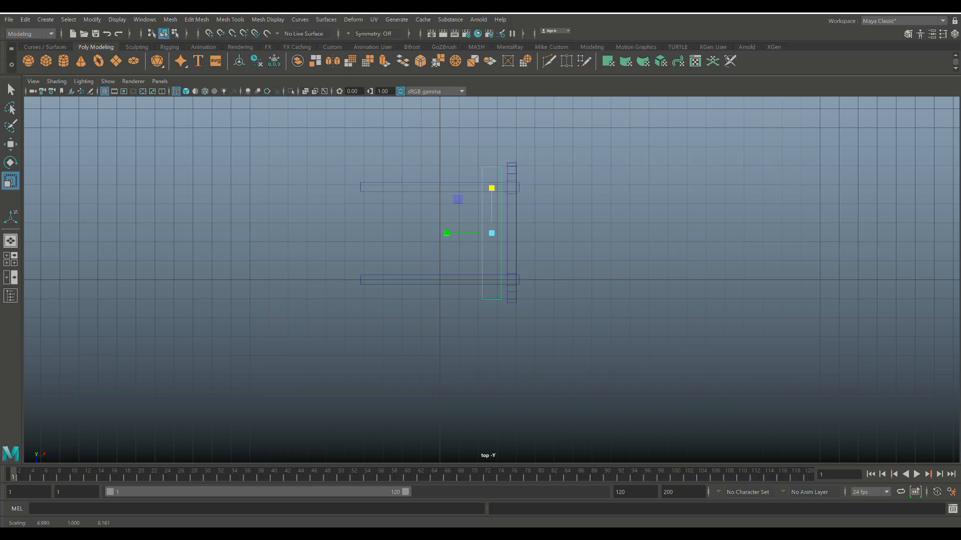
# Duplicate the plank along the beams at an even spacing until six planks cover their full length
pyautogui.hotkey('ctrl', 'd')
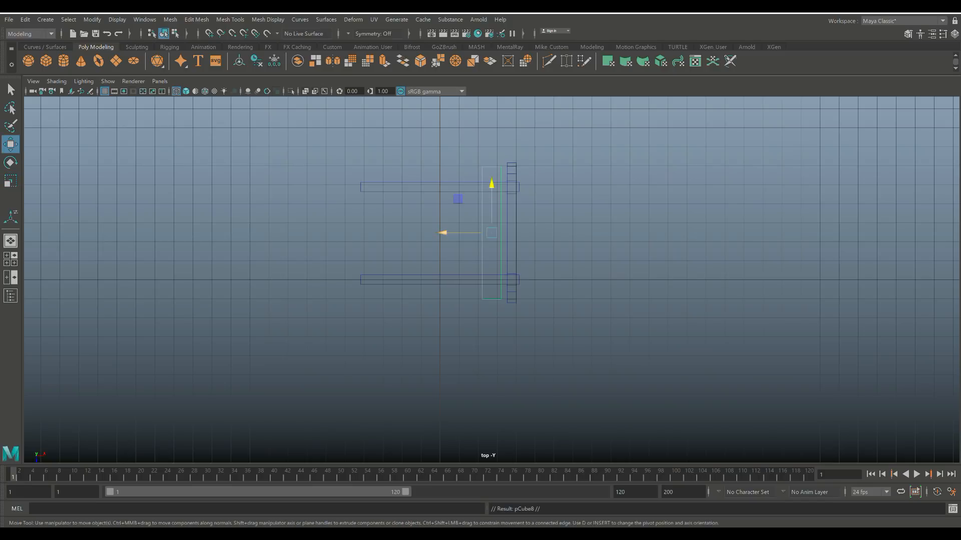
pyautogui.moveTo(443, 233); pyautogui.dragTo(418, 232)
pyautogui.hotkey('ctrl', 'd')
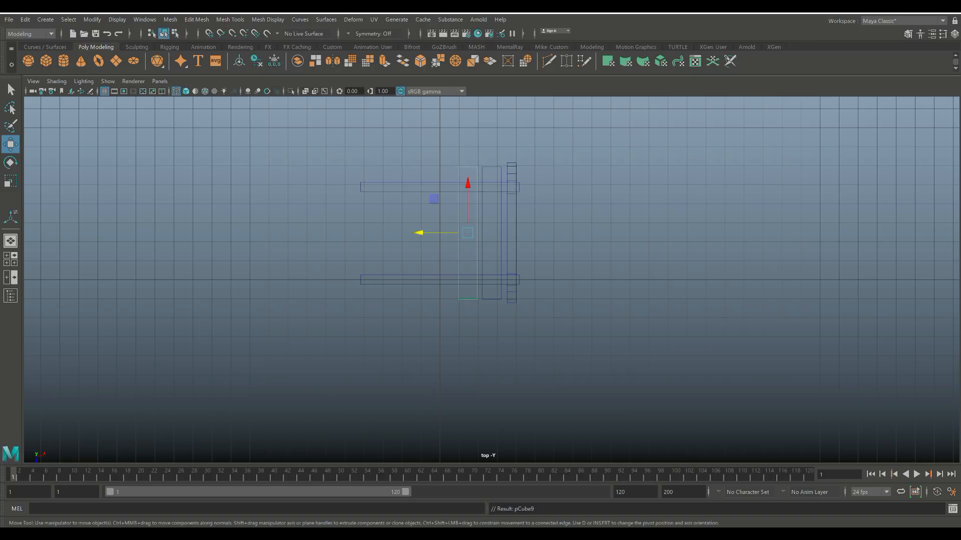
pyautogui.moveTo(419, 232); pyautogui.dragTo(395, 232)
pyautogui.hotkey('shift', 'd')
pyautogui.hotkey('shift', 'd')
pyautogui.hotkey('shift', 'd')
# Lower the top left corner vertex of the plank beside the crossbeam to slant its upper end
pyautogui.scroll(1, 491, 280)
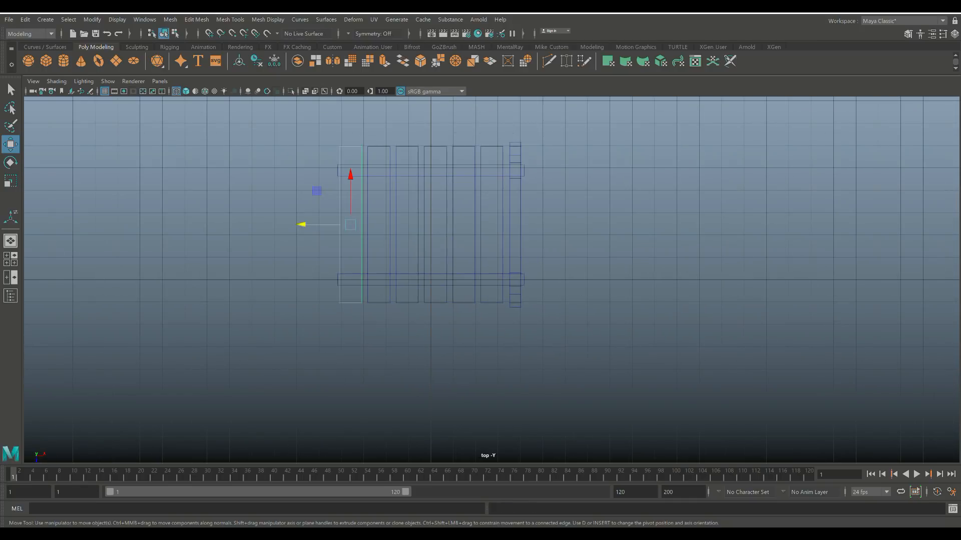
pyautogui.keyDown('alt'); pyautogui.moveTo(494, 220); pyautogui.dragTo(492, 282, button='middle'); pyautogui.keyUp('alt')
pyautogui.scroll(2, 492, 282)
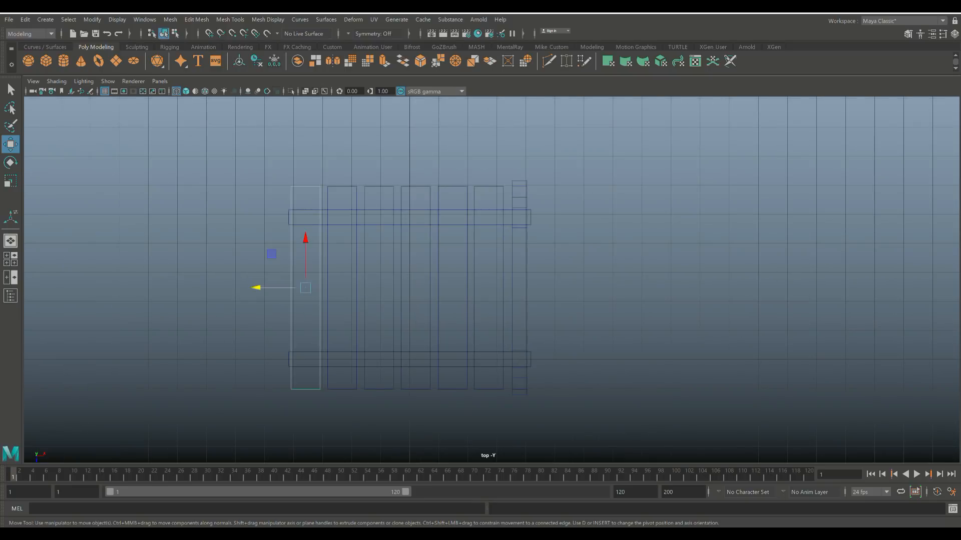
pyautogui.click(503, 300)
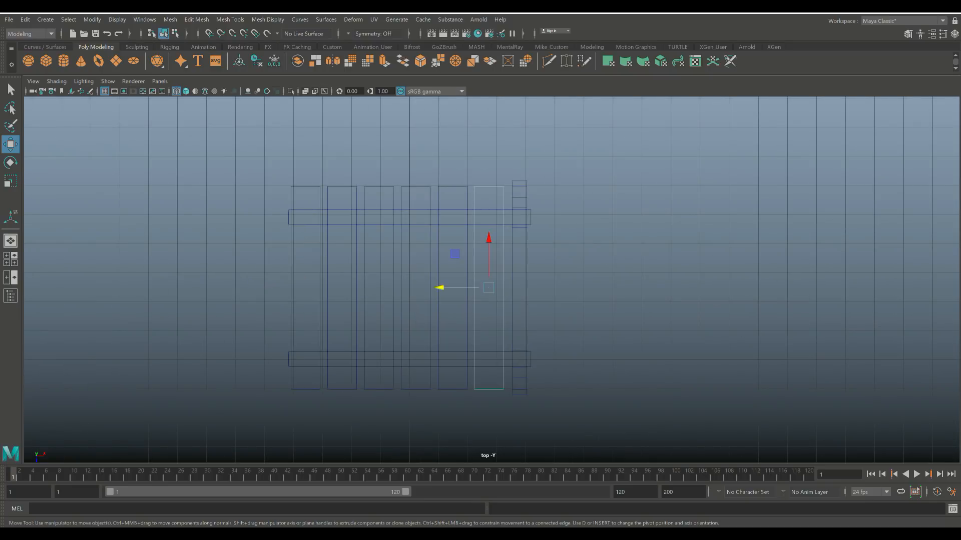
pyautogui.moveTo(484, 186); pyautogui.dragTo(474, 187, button='right')
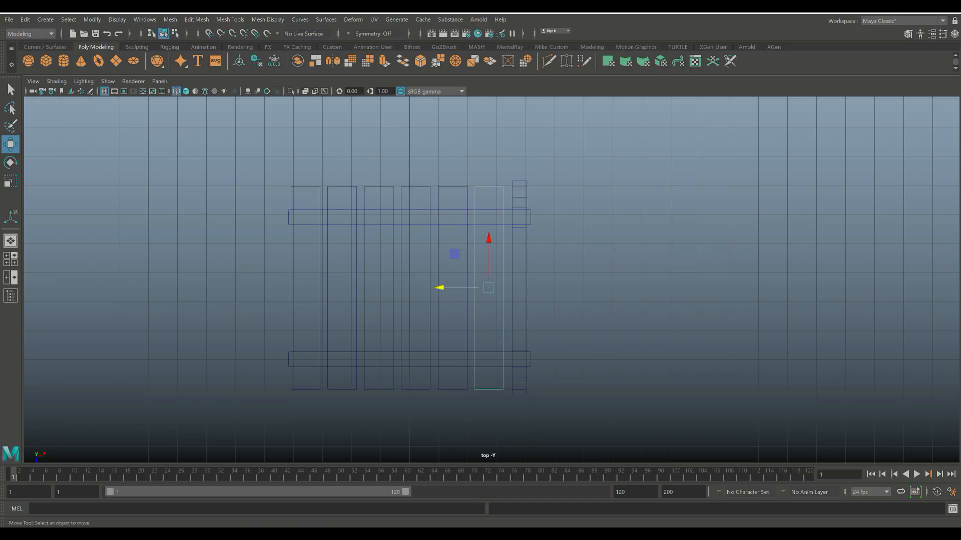
pyautogui.click(474, 187)
pyautogui.moveTo(474, 135); pyautogui.dragTo(473, 142)
# Lower the top right corner vertex of the third plank from the left to slant its upper end
pyautogui.click(429, 159)
pyautogui.click(379, 187)
pyautogui.moveTo(382, 187); pyautogui.dragTo(338, 188, button='right')
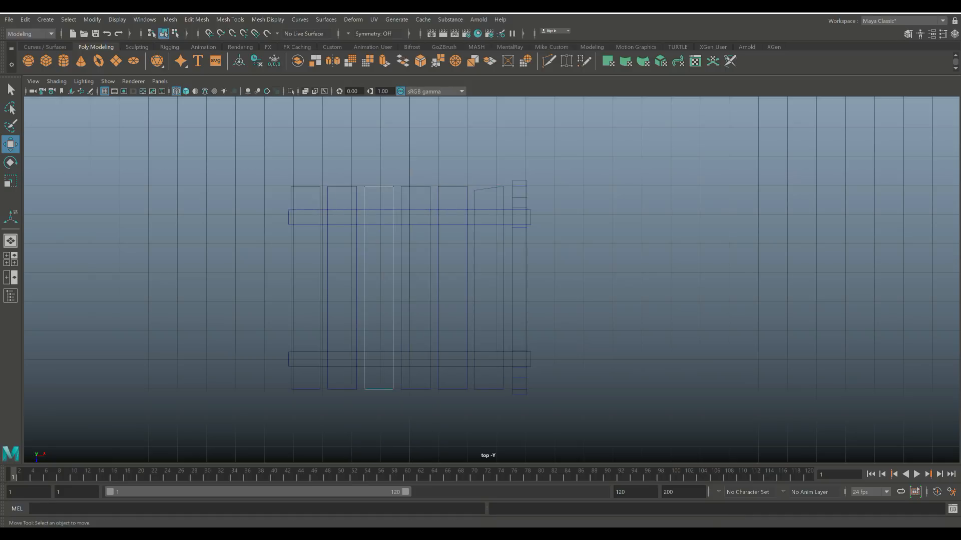
pyautogui.moveTo(385, 176); pyautogui.dragTo(402, 196)
pyautogui.moveTo(394, 138); pyautogui.dragTo(393, 141)
# Raise the bottom right corner vertex of the leftmost plank and the bottom left corner vertex of the third plank
pyautogui.click(309, 186)
pyautogui.moveTo(312, 280); pyautogui.dragTo(270, 266, button='right')
pyautogui.click(320, 388)
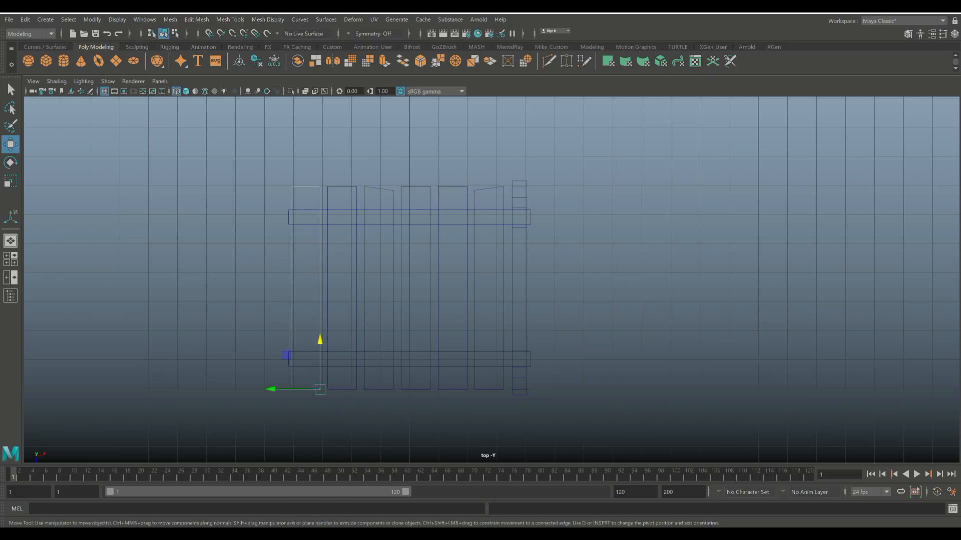
pyautogui.moveTo(320, 340); pyautogui.dragTo(320, 337)
pyautogui.click(271, 350)
pyautogui.click(365, 265)
pyautogui.moveTo(380, 265); pyautogui.dragTo(332, 273, button='right')
pyautogui.moveTo(355, 379); pyautogui.dragTo(374, 400)
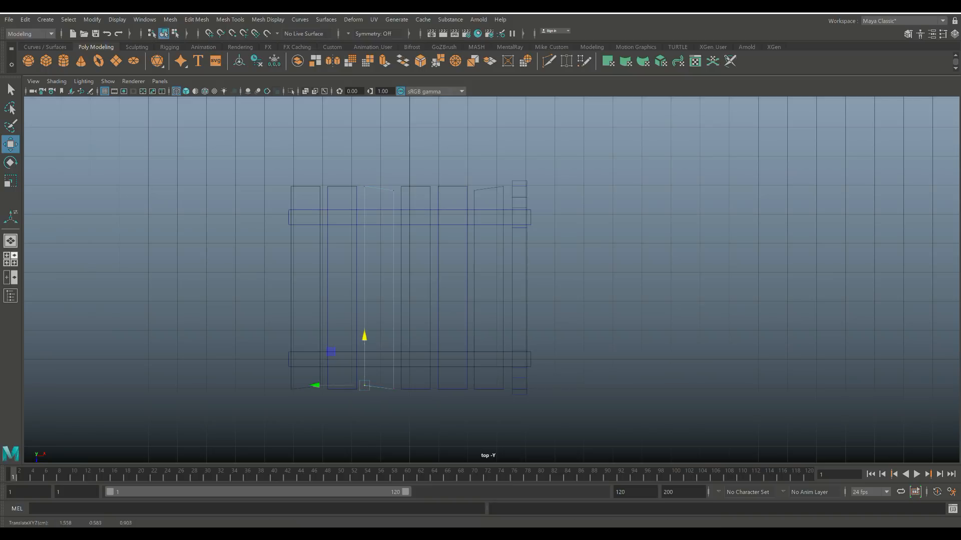
# Return to the perspective view and object mode, and rotate the plank beside the crossbeam slightly out of parallel
pyautogui.click(6, 263)
pyautogui.press('space')
pyautogui.scroll(5, 488, 281)
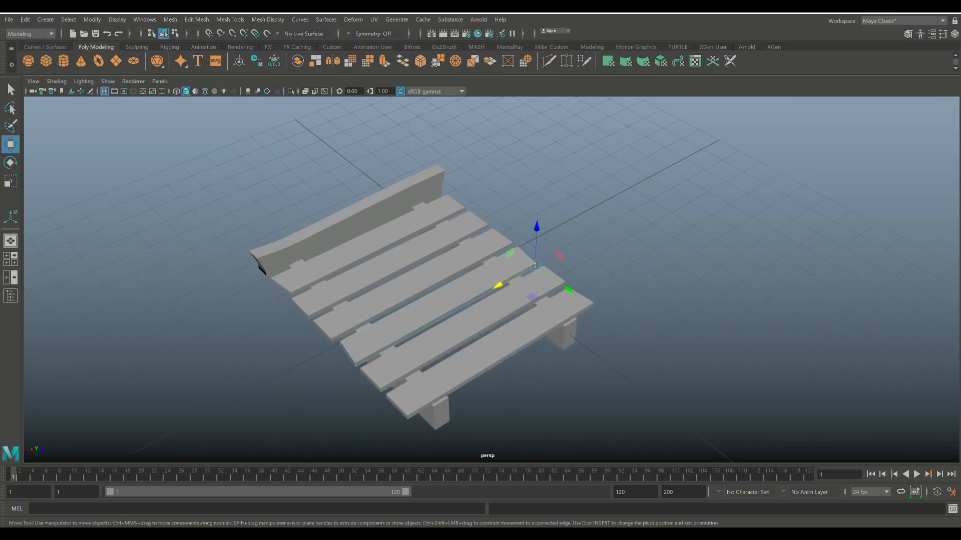
pyautogui.keyDown('alt'); pyautogui.moveTo(488, 280); pyautogui.dragTo(575, 295); pyautogui.keyUp('alt')
pyautogui.moveTo(376, 268); pyautogui.dragTo(426, 249, button='right')
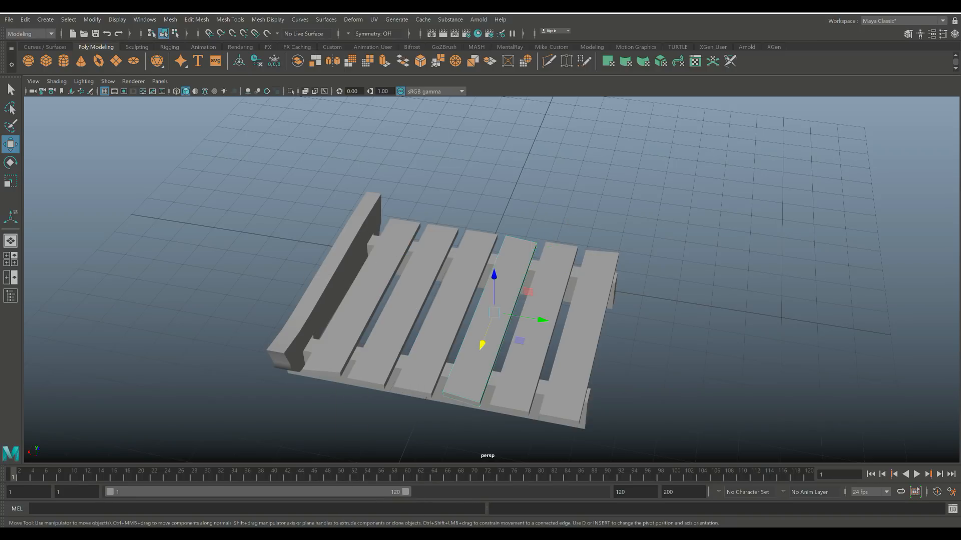
pyautogui.click(368, 292)
pyautogui.keyDown('alt'); pyautogui.moveTo(367, 292); pyautogui.dragTo(420, 285); pyautogui.keyUp('alt')
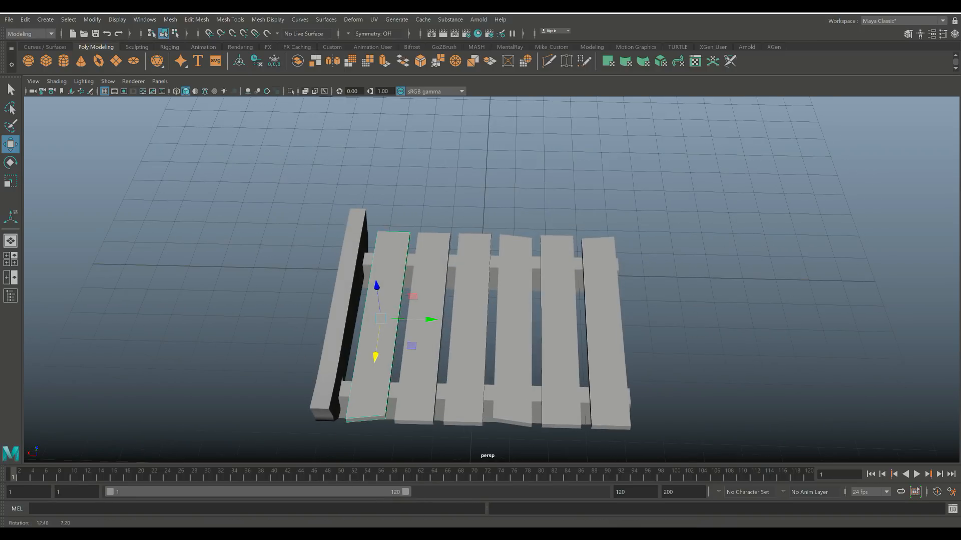
pyautogui.press('e')
pyautogui.moveTo(399, 350); pyautogui.dragTo(397, 348)
# Rotate the third and fifth planks from the crossbeam slightly so they sit unevenly on the beams
pyautogui.click(466, 334)
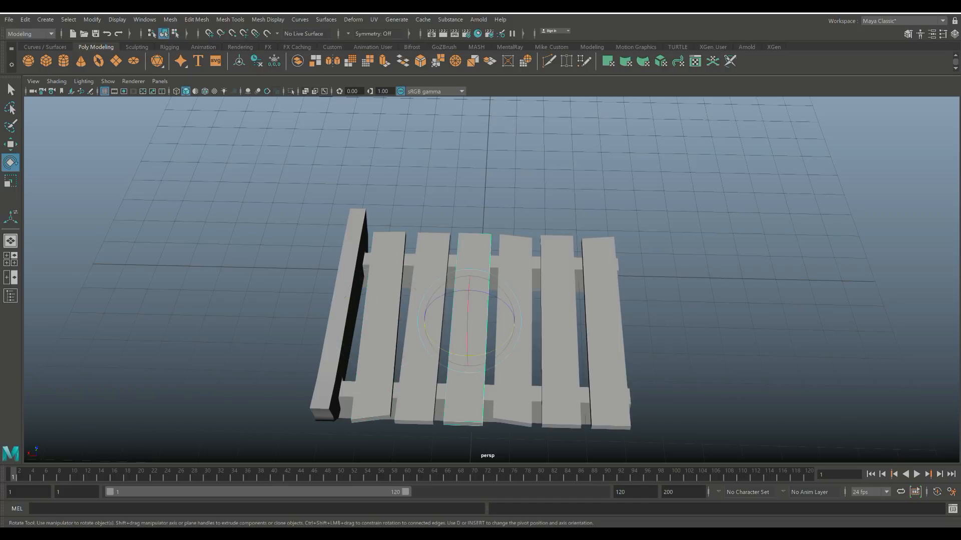
pyautogui.click(559, 330)
pyautogui.moveTo(563, 359)
pyautogui.mouseDown()
pyautogui.moveTo(686, 185)
pyautogui.moveTo(773, 271)
pyautogui.moveTo(725, 249)
pyautogui.moveTo(601, 255)
pyautogui.moveTo(623, 310)
pyautogui.moveTo(693, 252)
pyautogui.moveTo(765, 256)
pyautogui.moveTo(804, 241)
pyautogui.moveTo(891, 312)
pyautogui.moveTo(876, 244)
pyautogui.moveTo(842, 251)
pyautogui.moveTo(831, 301)
pyautogui.moveTo(921, 248)
pyautogui.moveTo(957, 307)
pyautogui.moveTo(863, 320)
pyautogui.moveTo(780, 270)
pyautogui.moveTo(711, 390)
pyautogui.moveTo(733, 350)
pyautogui.moveTo(880, 320)
pyautogui.moveTo(951, 326)
pyautogui.mouseUp()
pyautogui.click(683, 345)
pyautogui.scroll(-3, 683, 345)
pyautogui.keyDown('alt'); pyautogui.moveTo(801, 315); pyautogui.dragTo(959, 334); pyautogui.keyUp('alt')
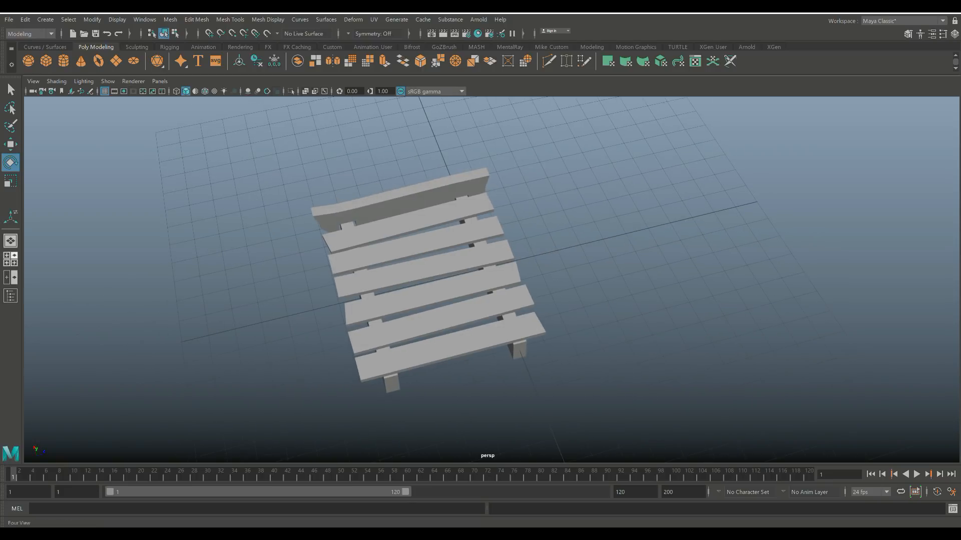
# In the top view, raise the bottom right corner vertex of the second plank from the left
pyautogui.click(10, 259)
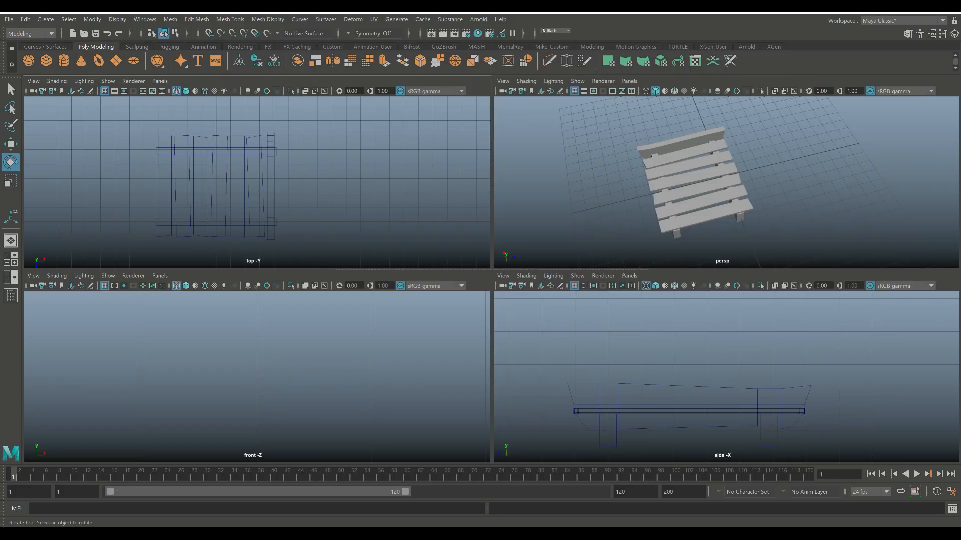
pyautogui.press('space')
pyautogui.scroll(3, 601, 225)
pyautogui.keyDown('alt'); pyautogui.moveTo(600, 225); pyautogui.dragTo(785, 230); pyautogui.keyUp('alt')
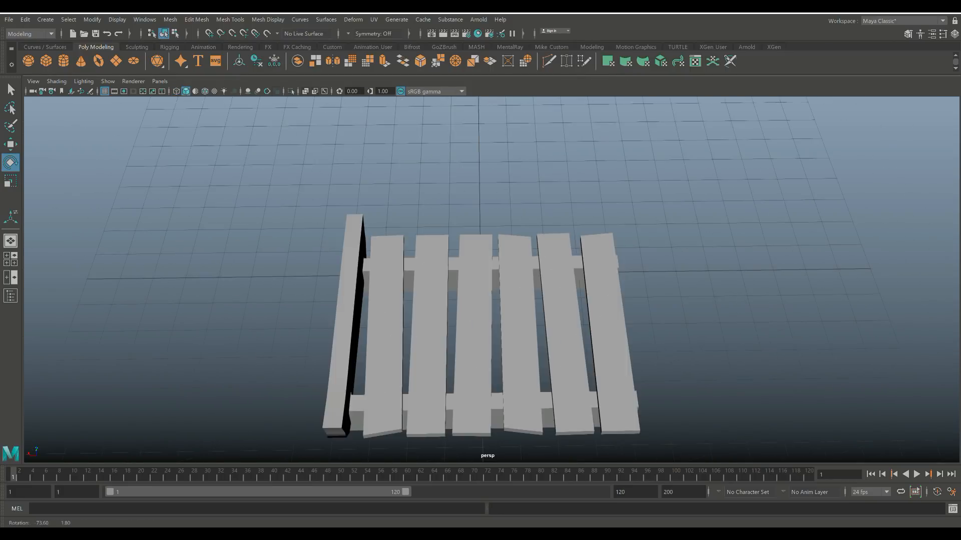
pyautogui.keyDown('alt'); pyautogui.moveTo(560, 323); pyautogui.dragTo(493, 272, button='middle'); pyautogui.keyUp('alt')
pyautogui.click(492, 275)
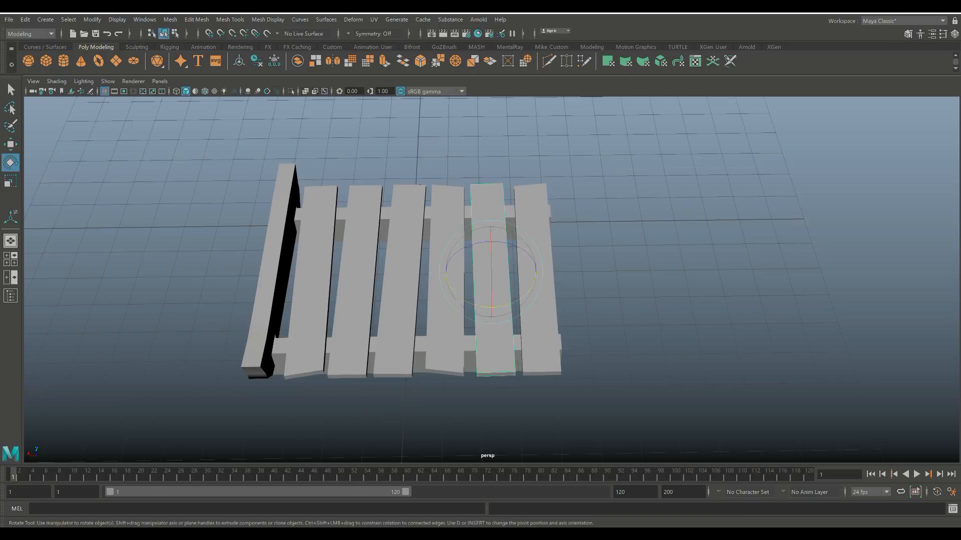
pyautogui.moveTo(495, 264); pyautogui.dragTo(444, 264, button='right')
pyautogui.press('space')
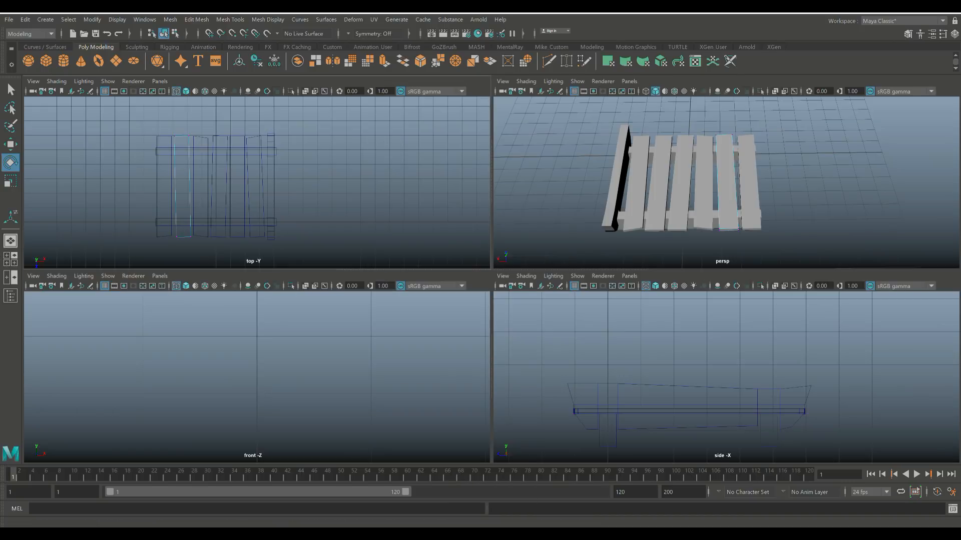
pyautogui.press('space')
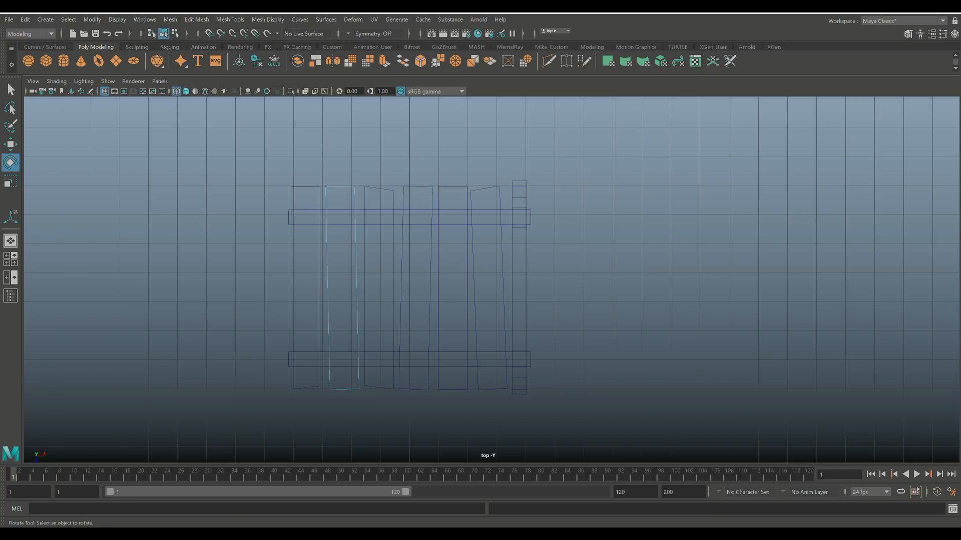
pyautogui.click(358, 389)
pyautogui.press('w')
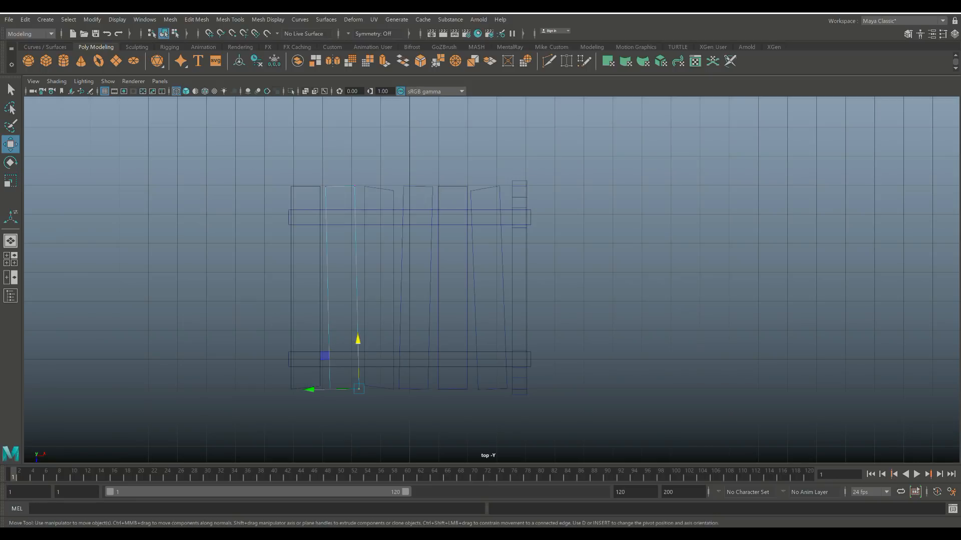
pyautogui.moveTo(358, 341); pyautogui.dragTo(358, 337)
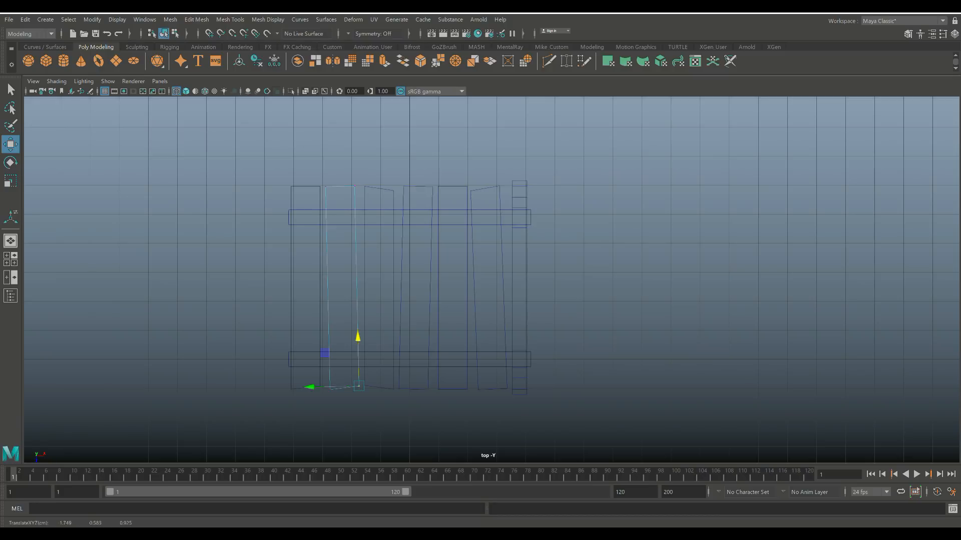
# Configure the Insert Edge Loop tool for multiple edge loops, with 3 as the number of loops
pyautogui.click(231, 19)
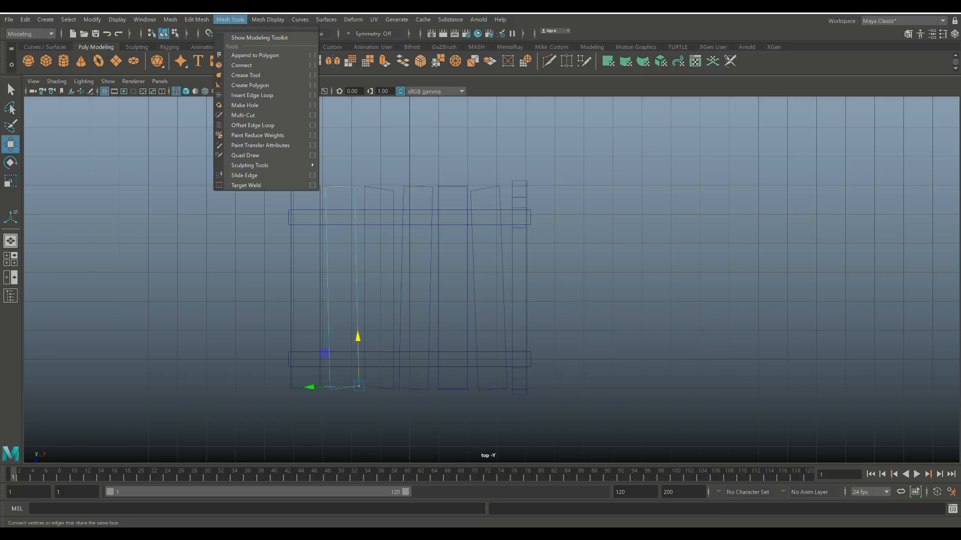
pyautogui.click(312, 95)
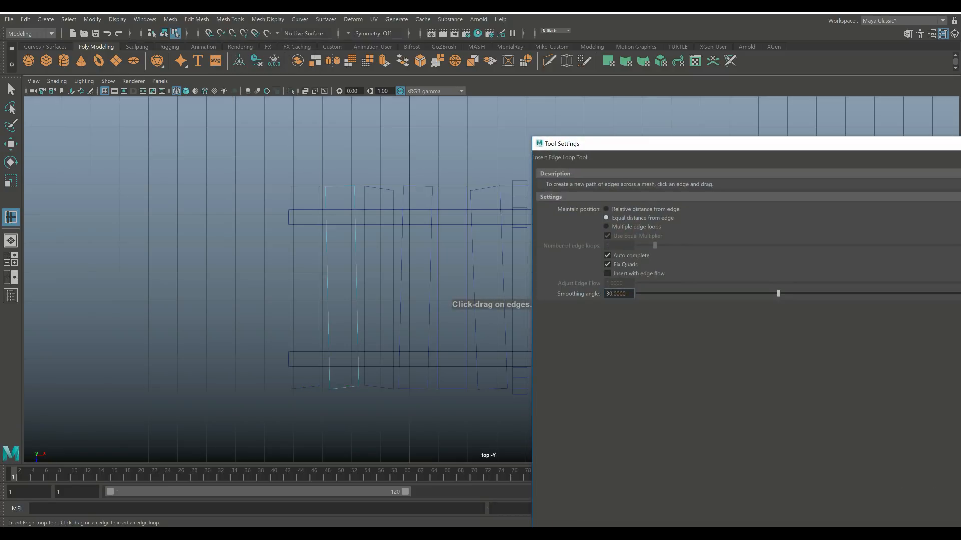
pyautogui.click(606, 228)
pyautogui.doubleClick(612, 246)
pyautogui.write('3')
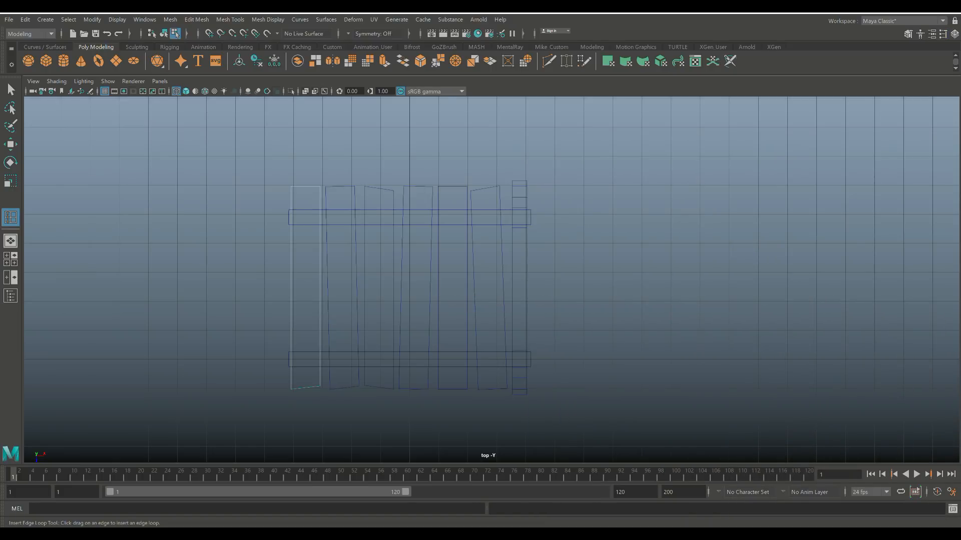
# Insert three evenly spaced edge loops across each of the three leftmost planks
pyautogui.click(320, 286)
pyautogui.click(357, 286)
pyautogui.click(357, 286)
pyautogui.click(357, 286)
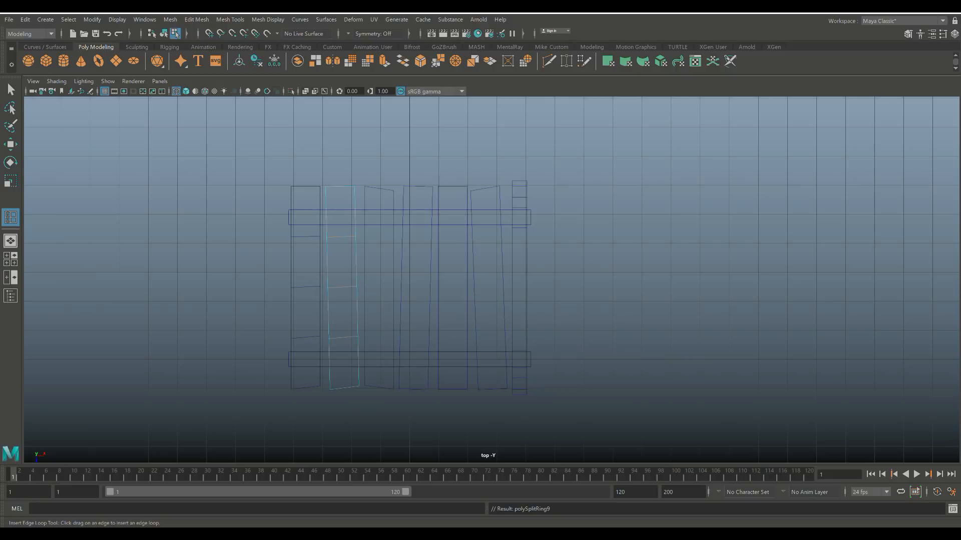
pyautogui.click(393, 286)
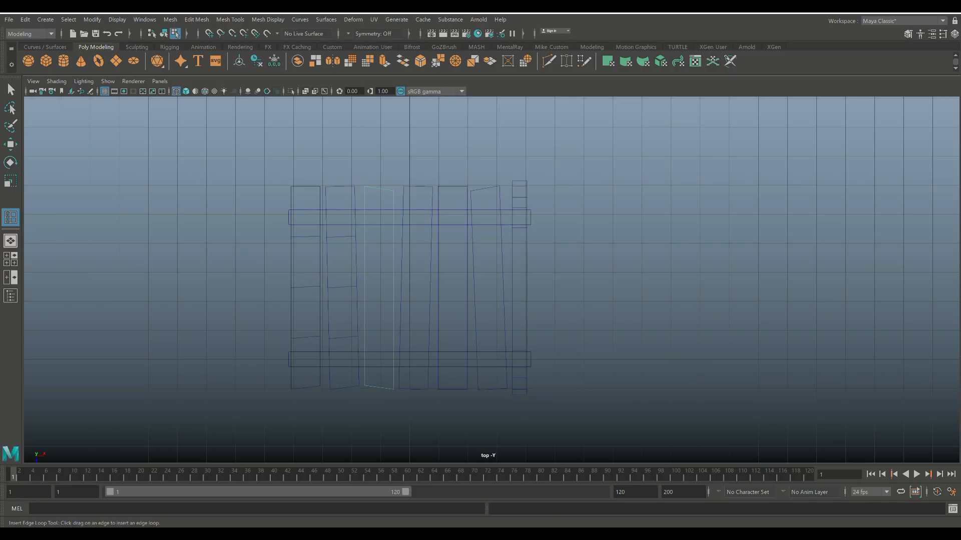
pyautogui.click(393, 289)
# Insert three evenly spaced edge loops across each of the three planks nearest the crossbeam
pyautogui.click(468, 286)
pyautogui.click(467, 287)
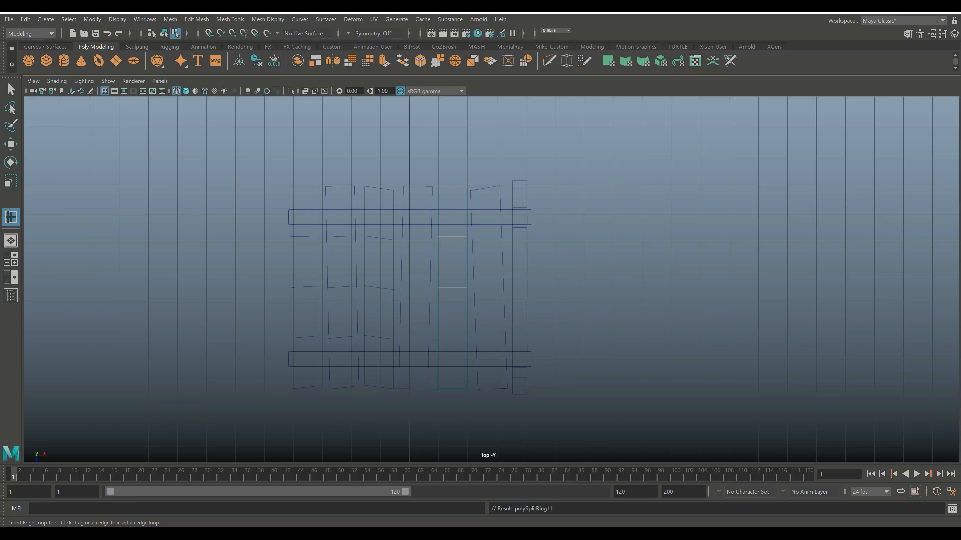
pyautogui.click(430, 288)
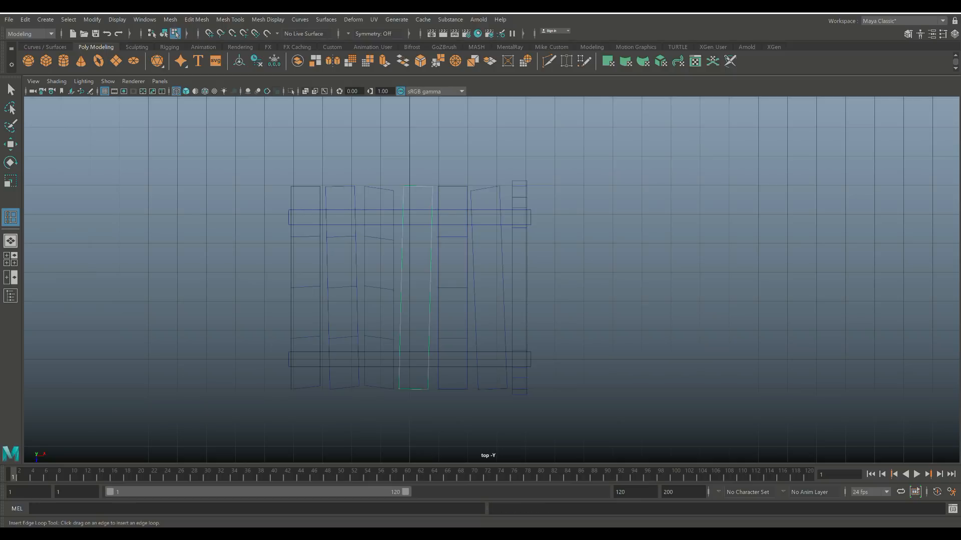
pyautogui.click(430, 287)
pyautogui.click(502, 288)
pyautogui.click(503, 288)
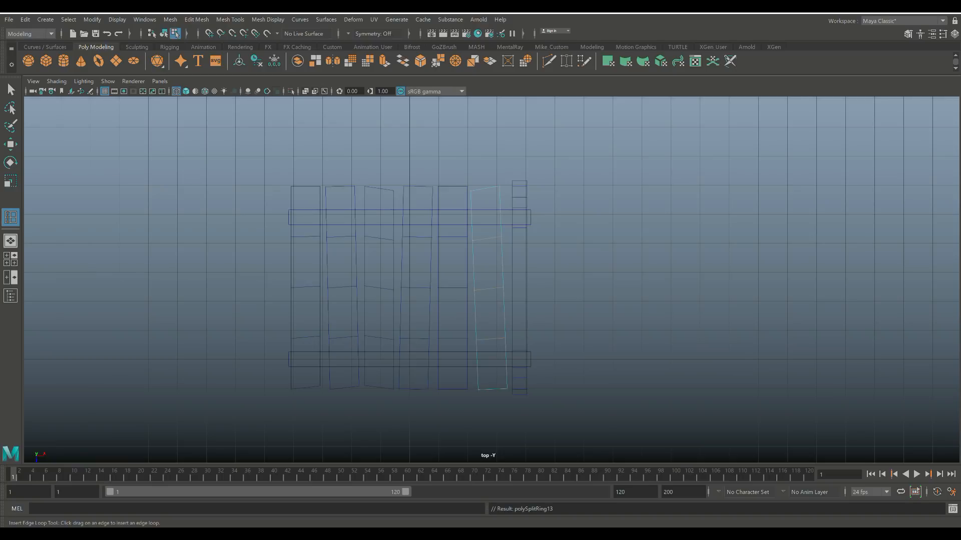
# In the top view, shift the upper inner left-edge vertex of the plank nearest the crossbeam slightly inward
pyautogui.press('q')
pyautogui.moveTo(347, 259); pyautogui.dragTo(300, 259, button='right')
pyautogui.scroll(2, 493, 282)
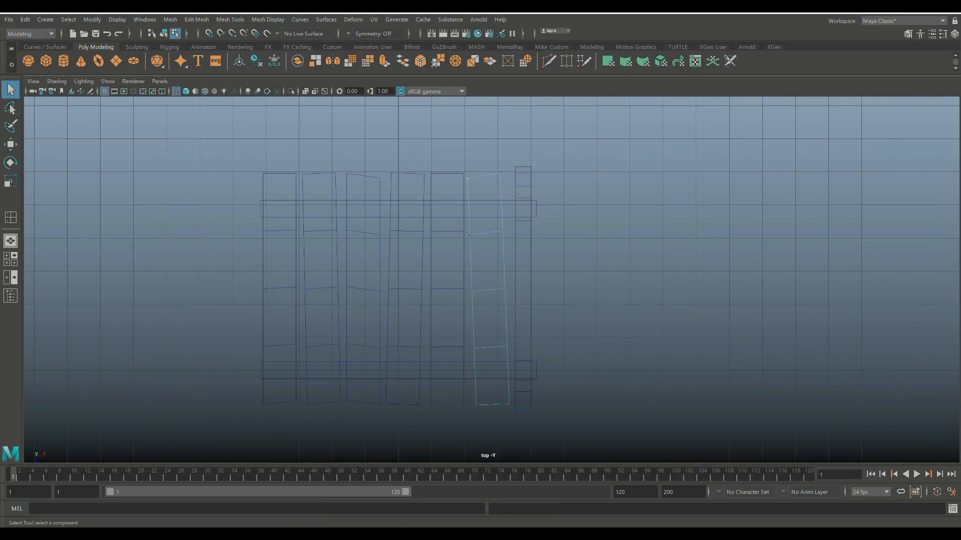
pyautogui.press('w')
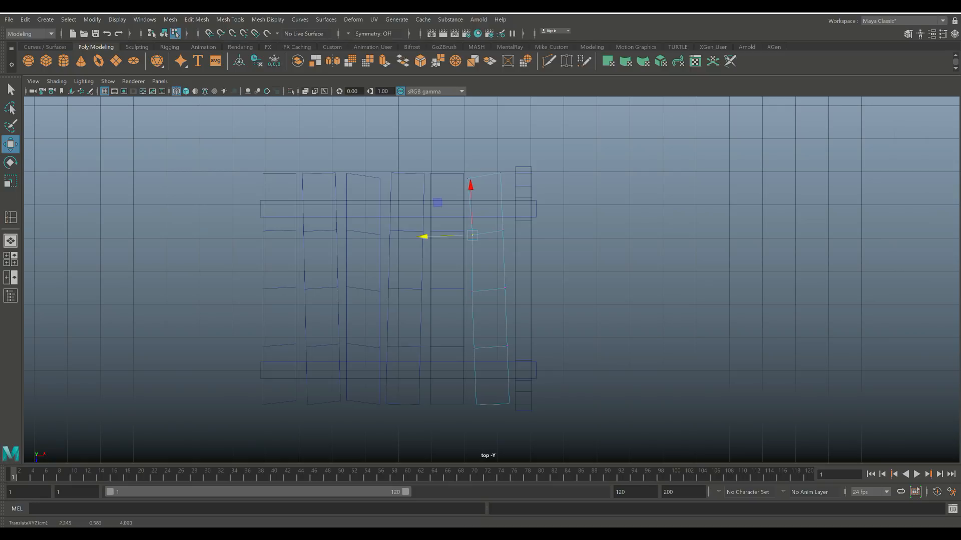
# Shift the middle left-edge vertex of the fifth plank from the left slightly inward, undoing the first stronger move
pyautogui.click(431, 241)
pyautogui.click(431, 289)
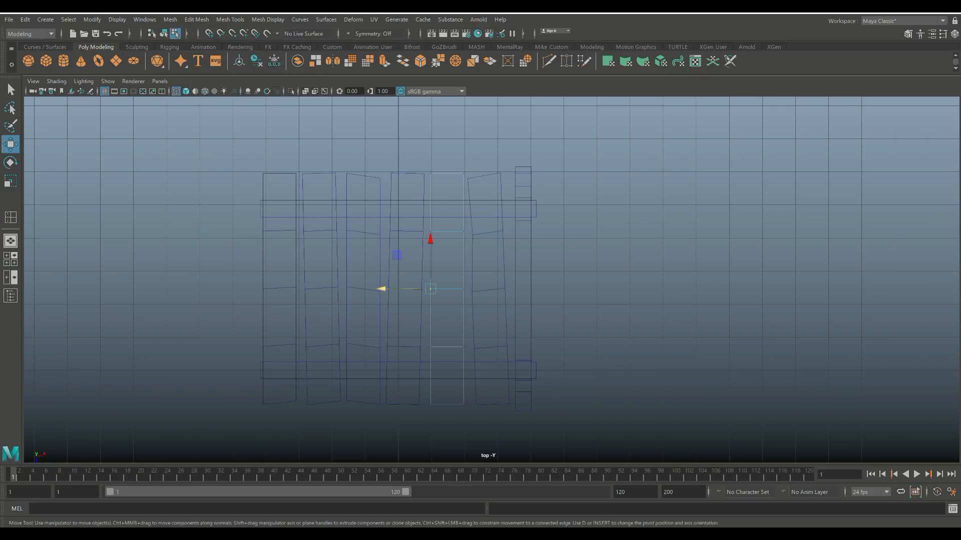
pyautogui.moveTo(381, 288); pyautogui.dragTo(387, 288)
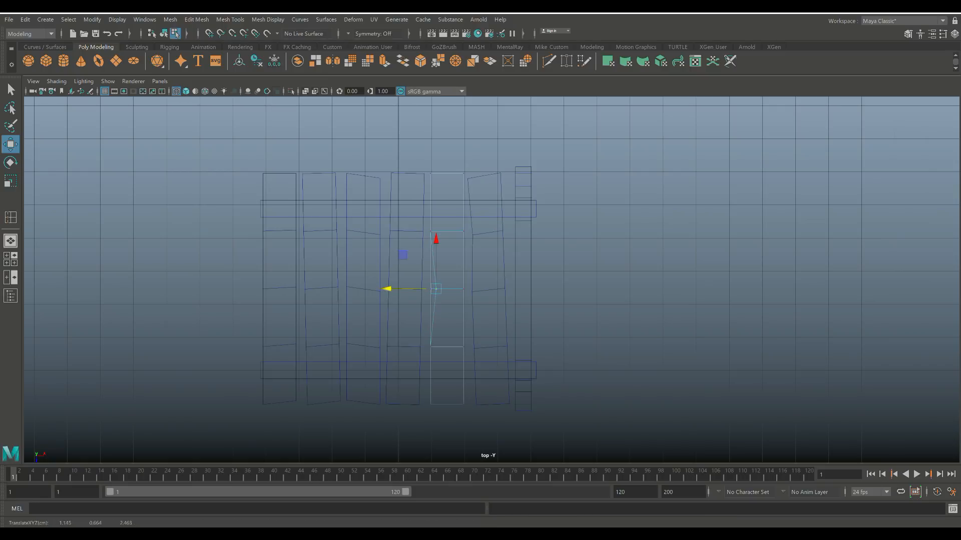
pyautogui.hotkey('ctrl', 'z')
pyautogui.press('w')
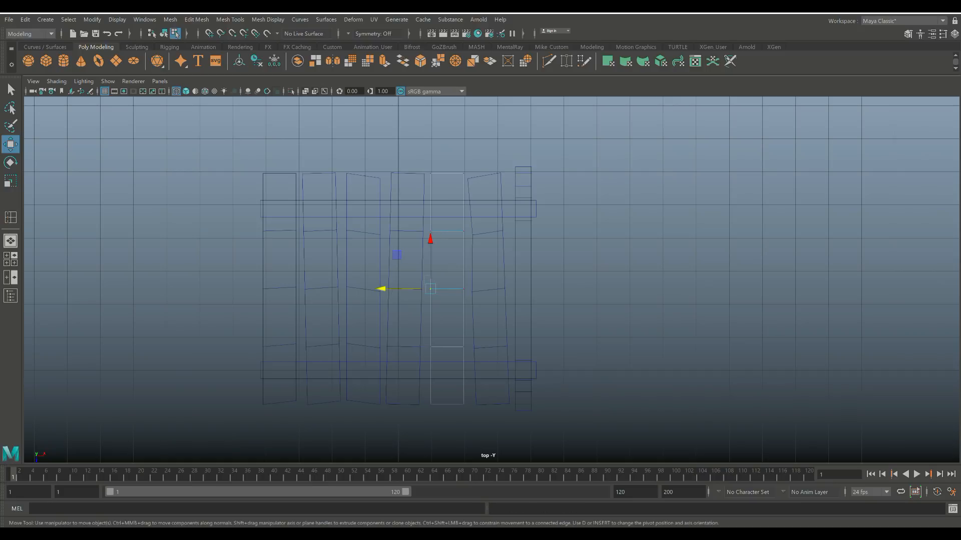
pyautogui.moveTo(382, 289); pyautogui.dragTo(384, 289)
# Shift the lower inner right-edge vertex of the fourth plank from the left slightly inward
pyautogui.click(421, 345)
pyautogui.click(420, 347)
pyautogui.moveTo(373, 346); pyautogui.dragTo(366, 346)
# Shift the middle left-edge vertex of the leftmost plank slightly inward
pyautogui.click(296, 400)
pyautogui.click(239, 292)
pyautogui.moveTo(245, 274); pyautogui.dragTo(278, 310)
pyautogui.rightClick(262, 265)
pyautogui.moveTo(262, 265); pyautogui.dragTo(212, 265, button='right')
pyautogui.click(263, 288)
pyautogui.moveTo(213, 289); pyautogui.dragTo(216, 289)
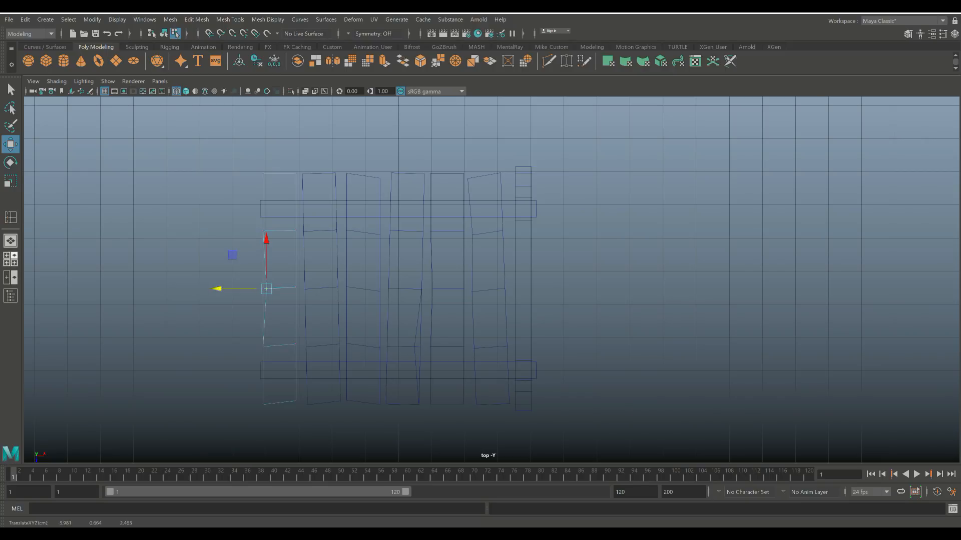
# In the perspective view, shift the middle vertex on the crossbeam-facing edge of the fourth plank from the crossbeam inward
pyautogui.press('space')
pyautogui.hotkey('alt', 'space')
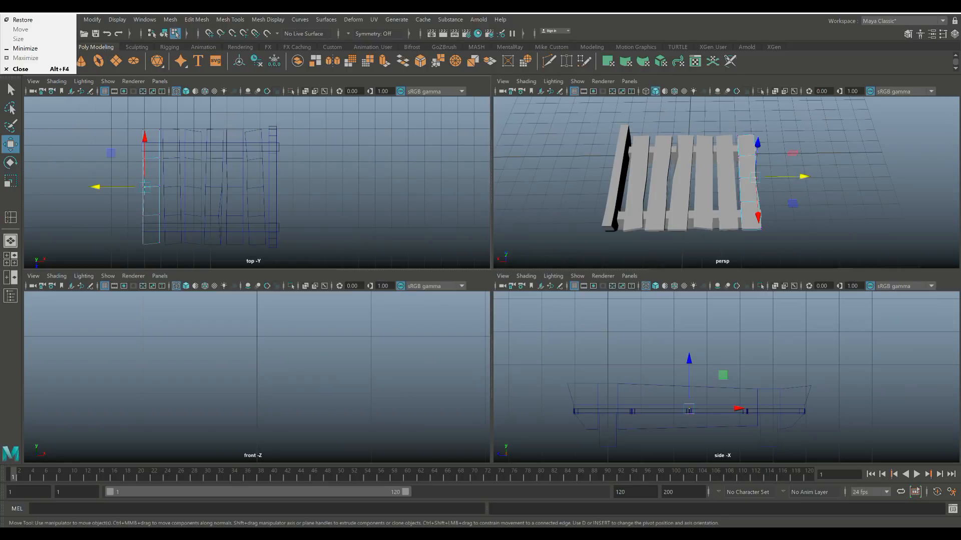
pyautogui.press('Escape')
pyautogui.press('space')
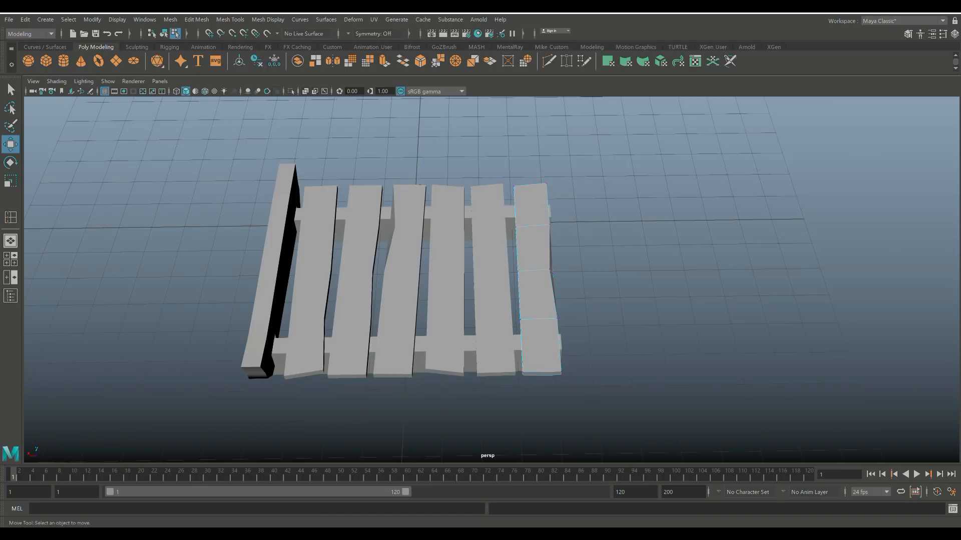
pyautogui.keyDown('alt'); pyautogui.moveTo(520, 310); pyautogui.dragTo(472, 373); pyautogui.keyUp('alt')
pyautogui.scroll(3, 470, 230)
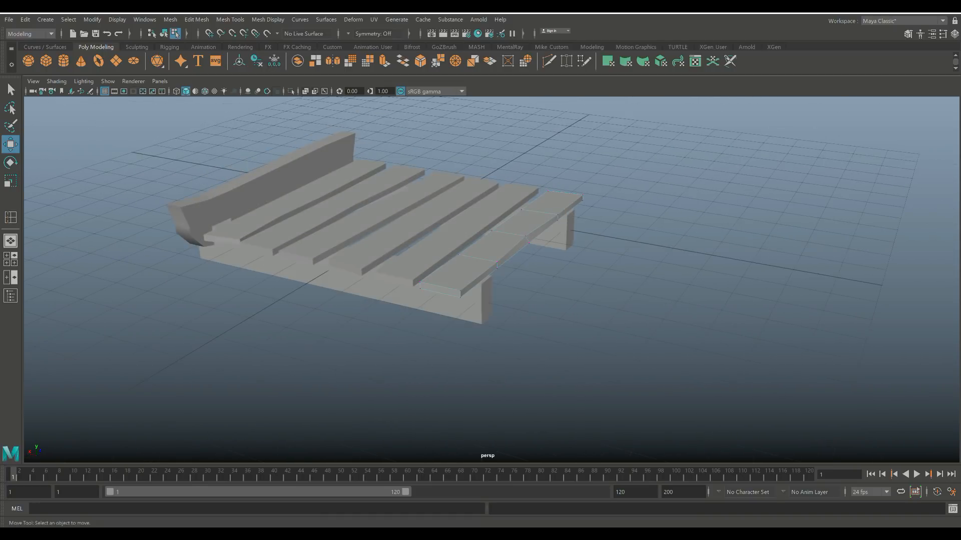
pyautogui.scroll(1, 471, 230)
pyautogui.scroll(-4, 470, 230)
pyautogui.click(425, 270)
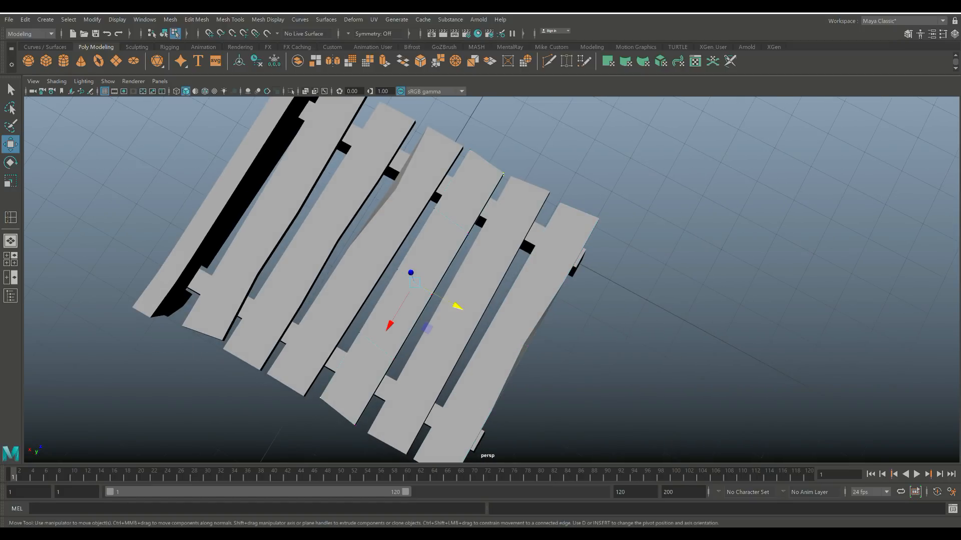
pyautogui.click(397, 270)
pyautogui.moveTo(440, 292); pyautogui.dragTo(443, 294)
# Shift the middle vertex on the outer edge of the fifth plank from the crossbeam, undoing the last adjustment
pyautogui.click(511, 177)
pyautogui.click(481, 319)
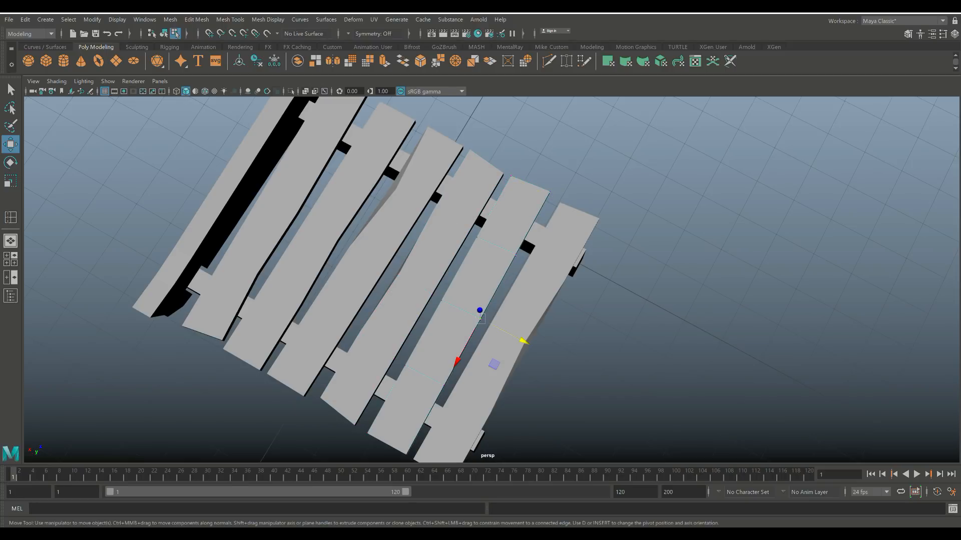
pyautogui.moveTo(456, 361); pyautogui.dragTo(454, 366)
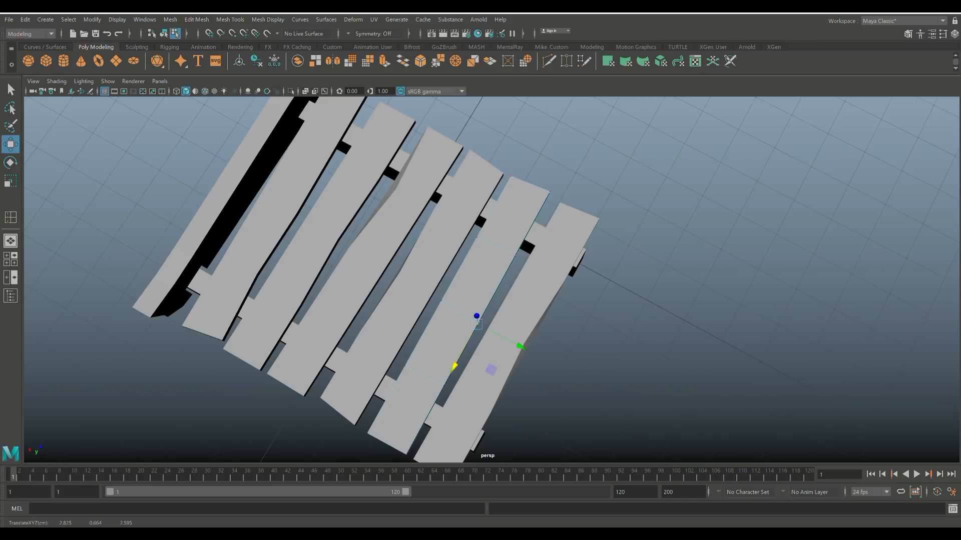
pyautogui.moveTo(520, 346); pyautogui.dragTo(421, 276)
pyautogui.keyDown('alt'); pyautogui.moveTo(424, 270); pyautogui.dragTo(423, 321, button='middle'); pyautogui.keyUp('alt')
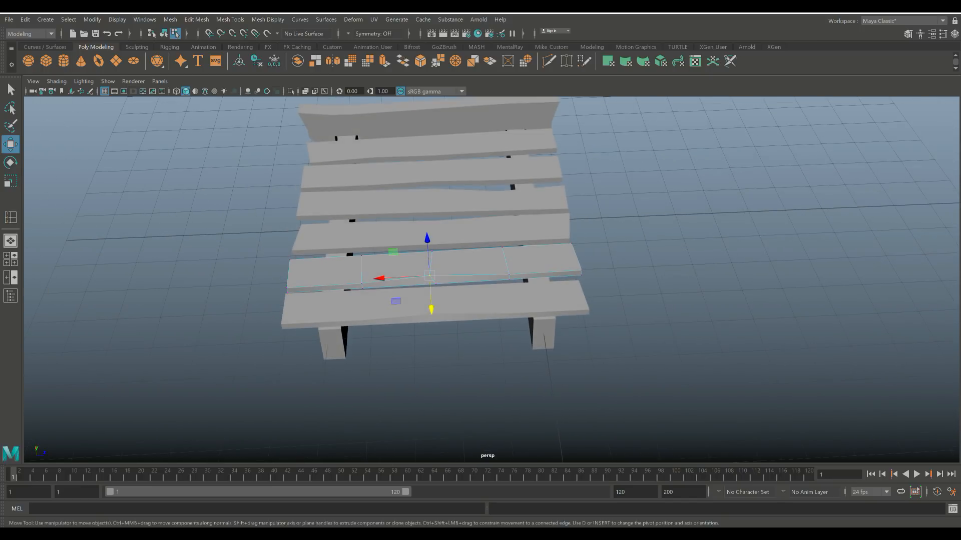
pyautogui.hotkey('ctrl', 'z')
# Select all six planks in object mode and combine them into one mesh
pyautogui.moveTo(494, 146); pyautogui.dragTo(545, 129, button='right')
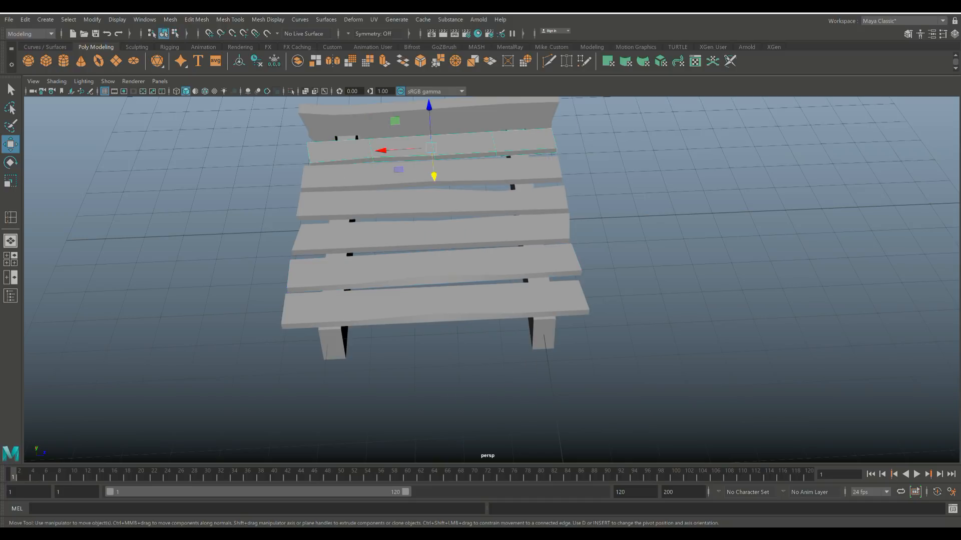
pyautogui.keyDown('shift'); pyautogui.click(493, 171); pyautogui.keyUp('shift')
pyautogui.keyDown('shift'); pyautogui.click(490, 202); pyautogui.keyUp('shift')
pyautogui.keyDown('shift'); pyautogui.click(489, 231); pyautogui.keyUp('shift')
pyautogui.keyDown('shift'); pyautogui.click(487, 263); pyautogui.keyUp('shift')
pyautogui.keyDown('shift'); pyautogui.click(486, 300); pyautogui.keyUp('shift')
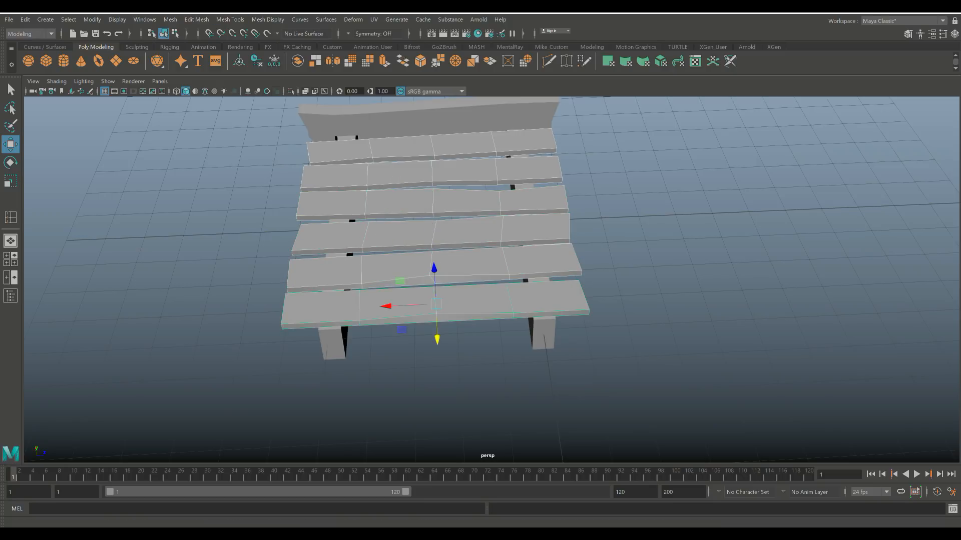
pyautogui.click(171, 19)
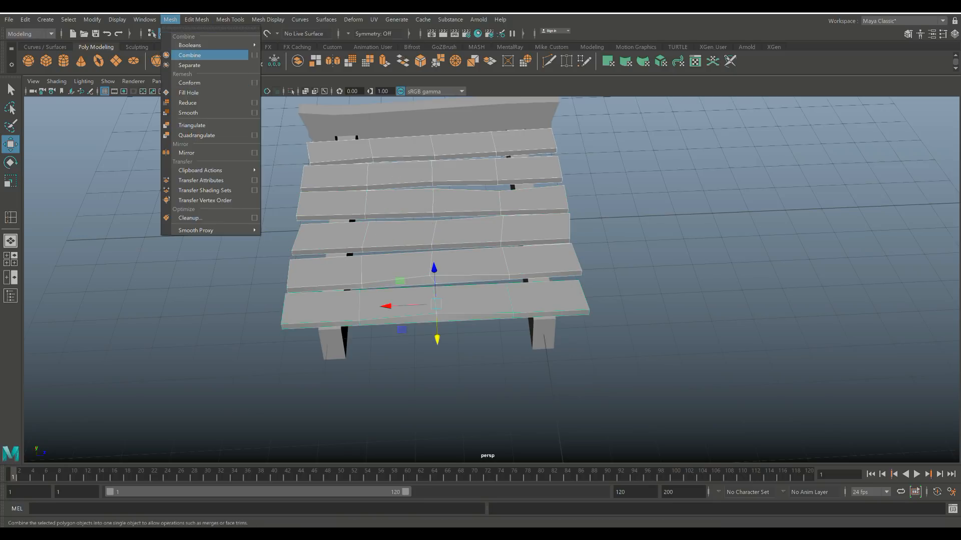
pyautogui.click(195, 55)
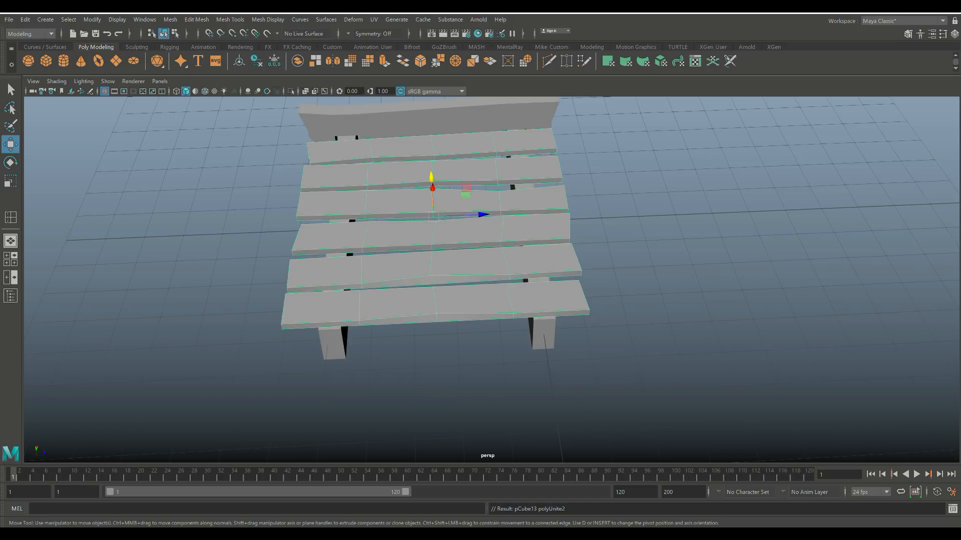
# In the top view, select the combined planks' middle row of vertices with soft selection at a falloff radius of about 3.61
pyautogui.press('space')
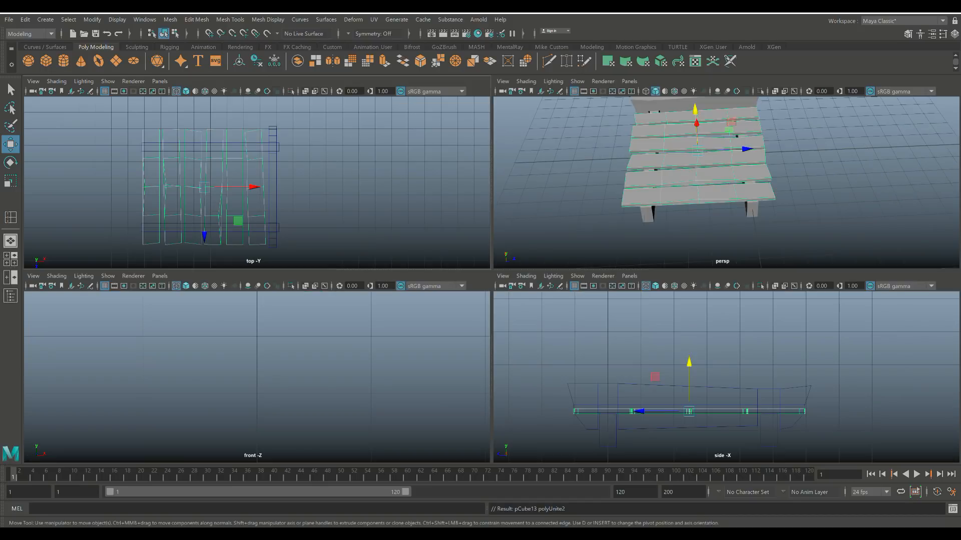
pyautogui.moveTo(457, 263); pyautogui.dragTo(409, 270, button='right')
pyautogui.moveTo(230, 273); pyautogui.dragTo(311, 286)
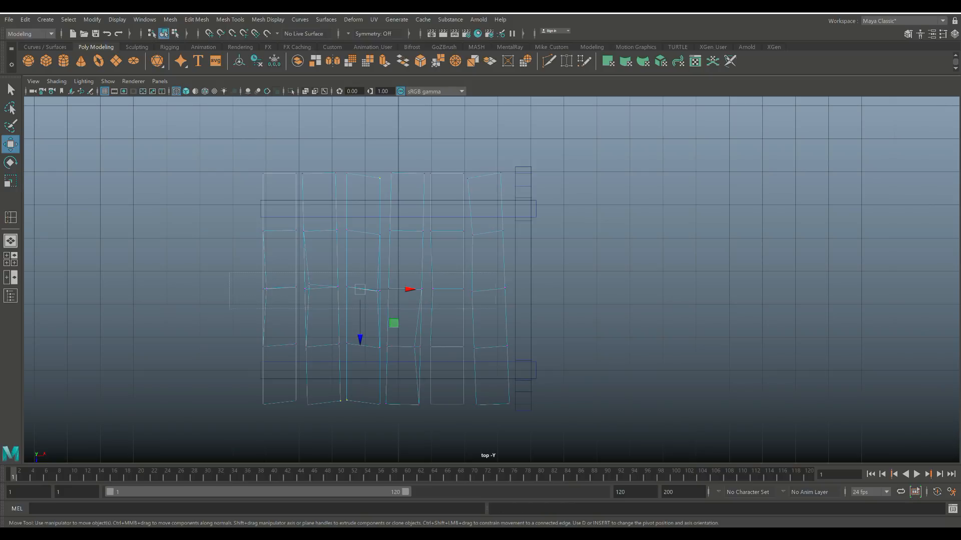
pyautogui.moveTo(521, 309); pyautogui.dragTo(520, 309)
pyautogui.press('b')
pyautogui.moveTo(384, 288); pyautogui.dragTo(466, 288)
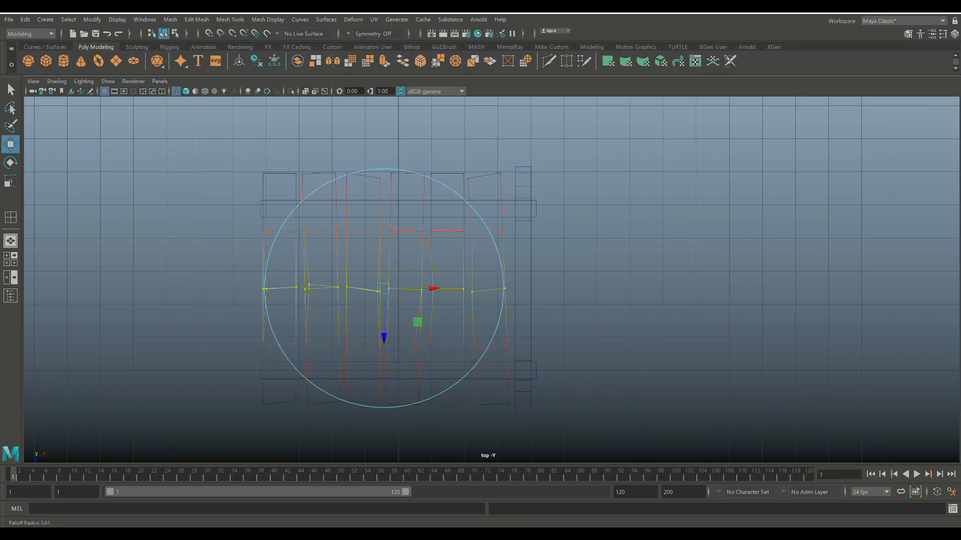
# In the perspective view, lower the soft-selected middle vertices so the planks sag slightly at their centre
pyautogui.click(11, 259)
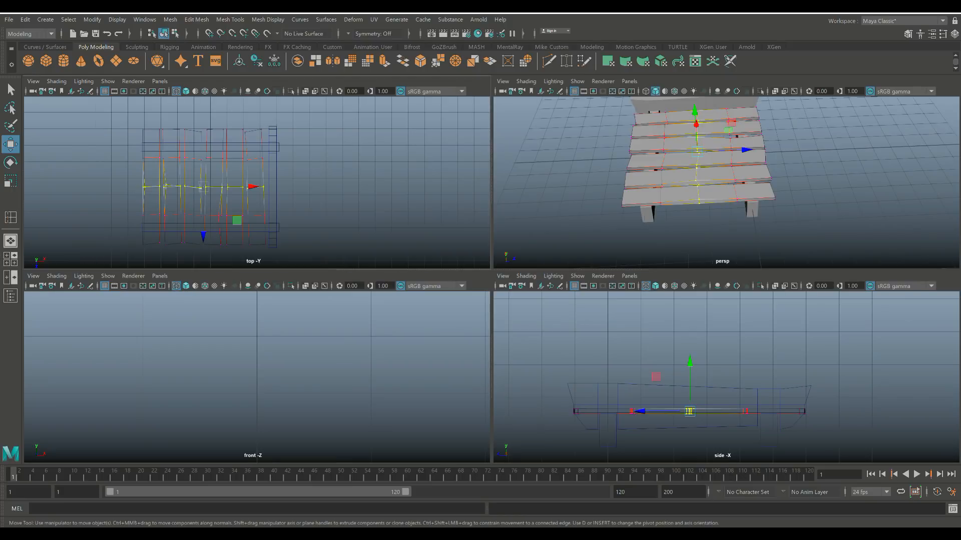
pyautogui.press('space')
pyautogui.keyDown('alt'); pyautogui.moveTo(450, 300); pyautogui.dragTo(511, 250); pyautogui.keyUp('alt')
pyautogui.moveTo(419, 187); pyautogui.dragTo(418, 190)
pyautogui.click(701, 380)
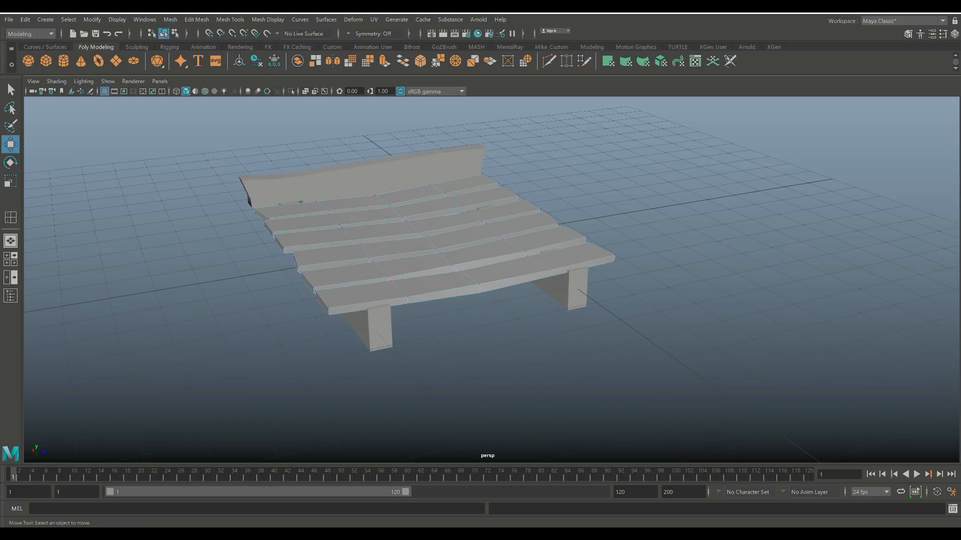
# Select the crossbeam and slightly lower a top-edge vertex above one of the supporting beams
pyautogui.scroll(-3, 481, 271)
pyautogui.keyDown('alt'); pyautogui.moveTo(481, 270); pyautogui.dragTo(790, 260); pyautogui.keyUp('alt')
pyautogui.keyDown('alt'); pyautogui.moveTo(480, 270); pyautogui.dragTo(645, 331); pyautogui.keyUp('alt')
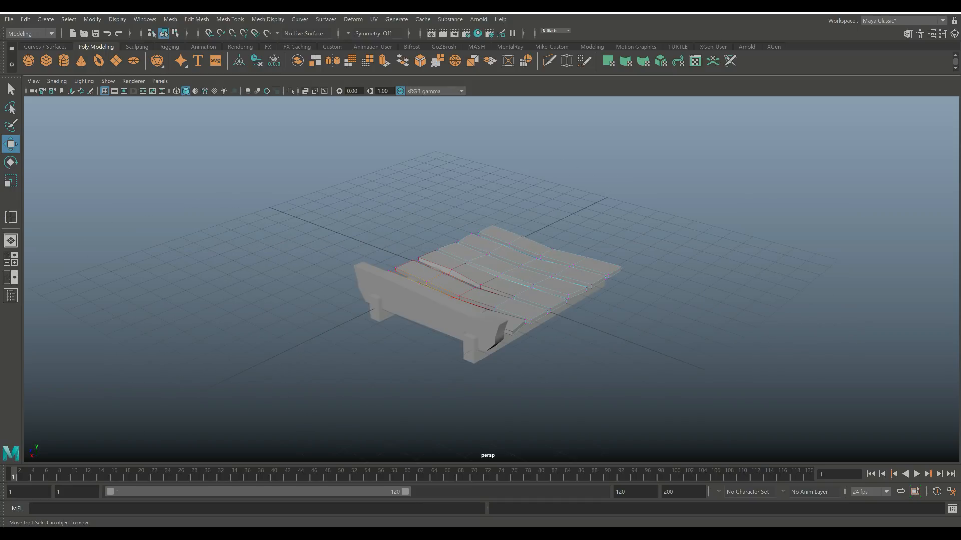
pyautogui.click(404, 294)
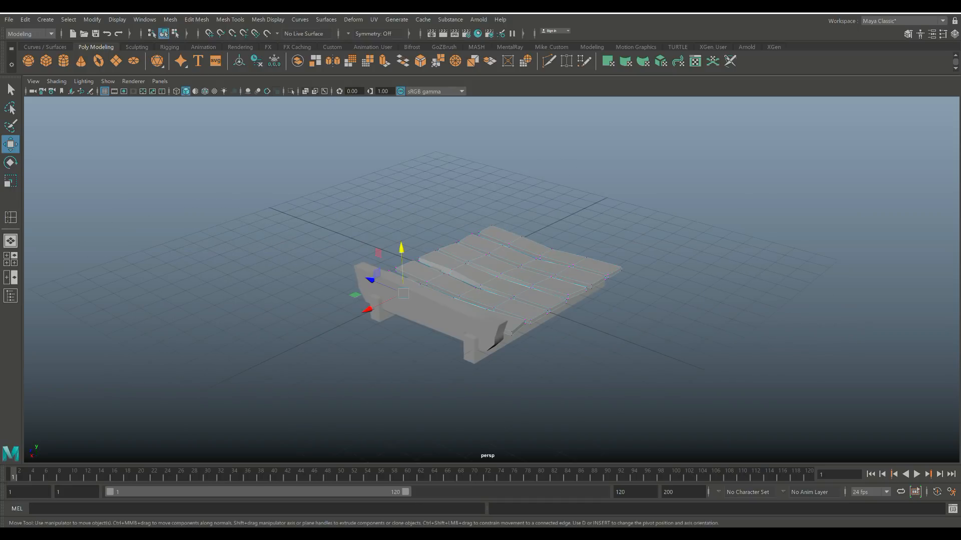
pyautogui.click(437, 308)
pyautogui.moveTo(459, 263); pyautogui.dragTo(509, 265, button='right')
pyautogui.click(430, 313)
pyautogui.scroll(3, 480, 290)
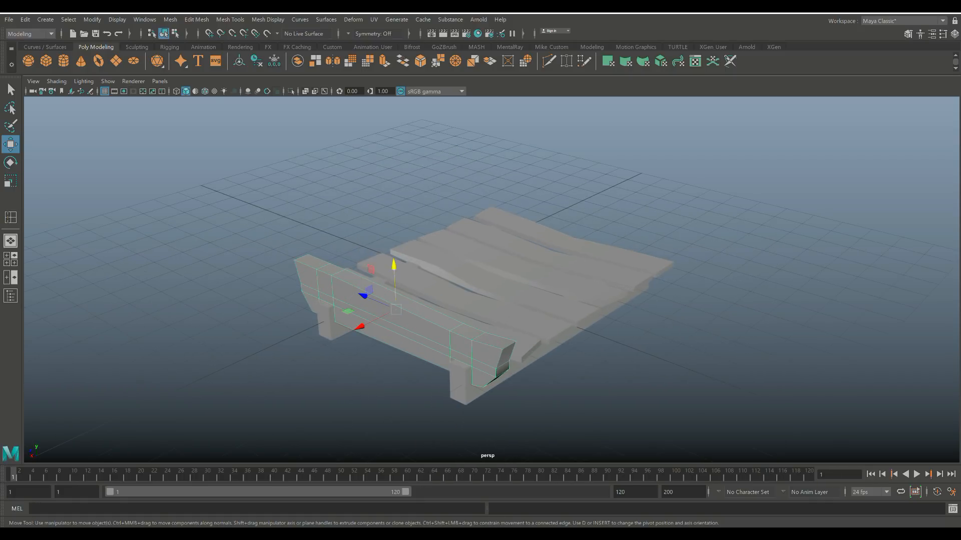
pyautogui.moveTo(330, 273); pyautogui.dragTo(280, 265, button='right')
pyautogui.click(330, 276)
pyautogui.moveTo(327, 229); pyautogui.dragTo(327, 235)
# Slightly raise a top-edge vertex near the opposite end of the crossbeam
pyautogui.click(485, 332)
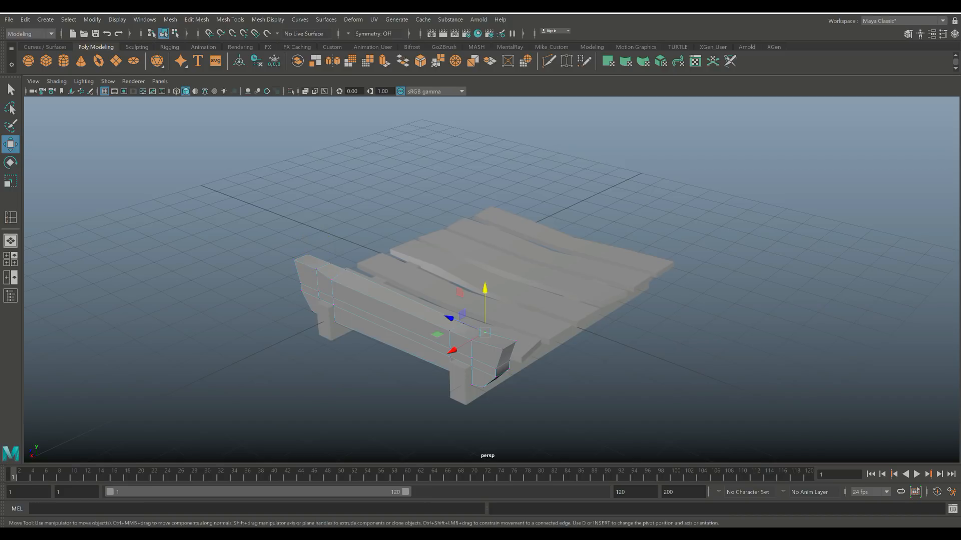
pyautogui.moveTo(485, 291); pyautogui.dragTo(484, 289)
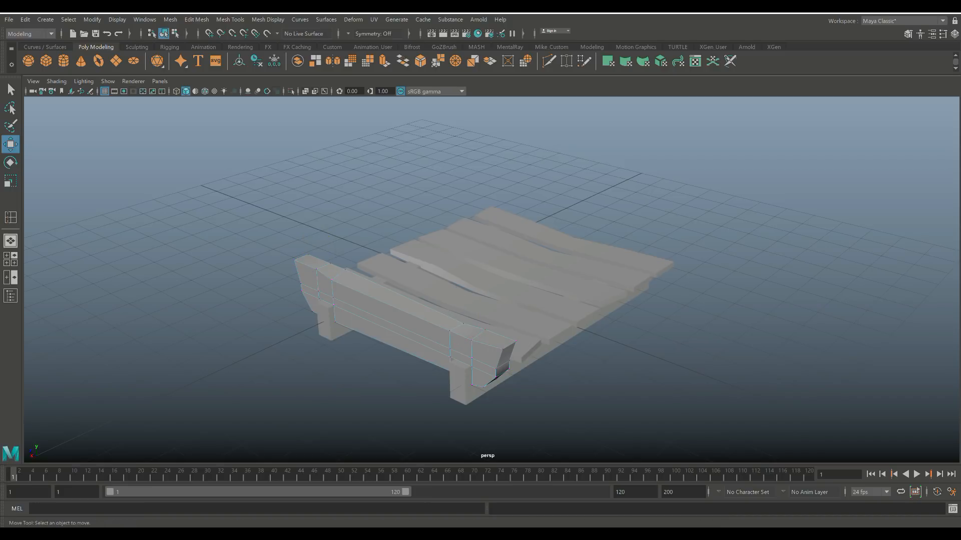
pyautogui.click(565, 380)
pyautogui.scroll(-3, 492, 279)
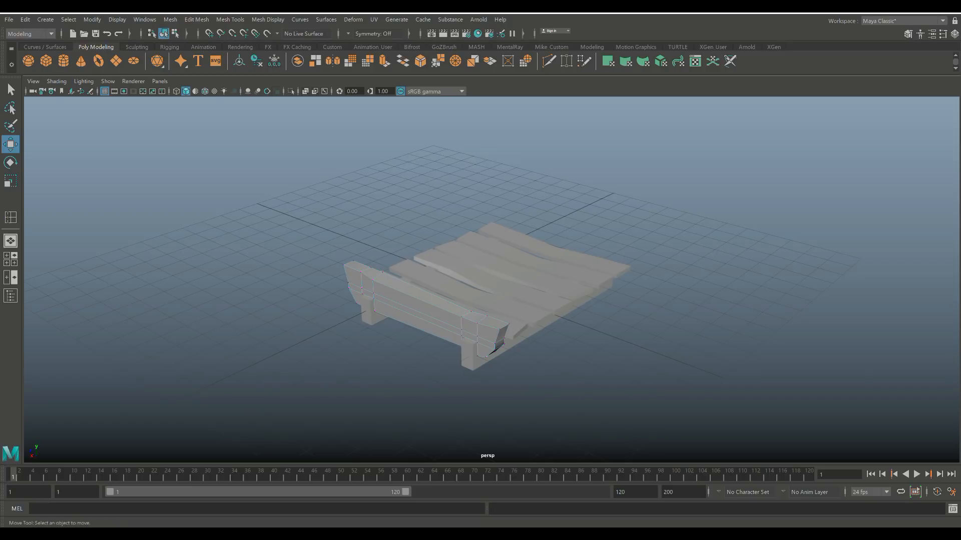
# Create a polygon cylinder and scale it uniformly to about 3.8 times its size
pyautogui.click(63, 61)
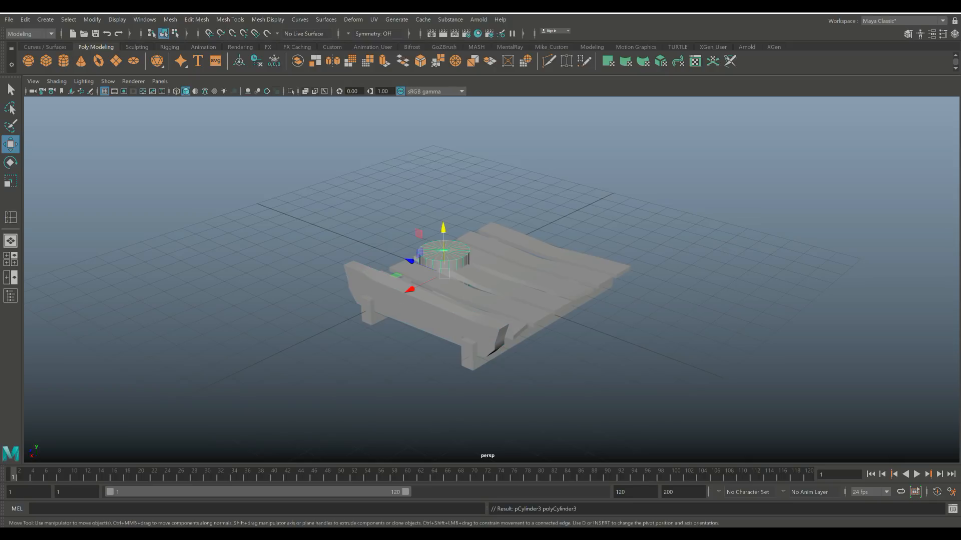
pyautogui.press('r')
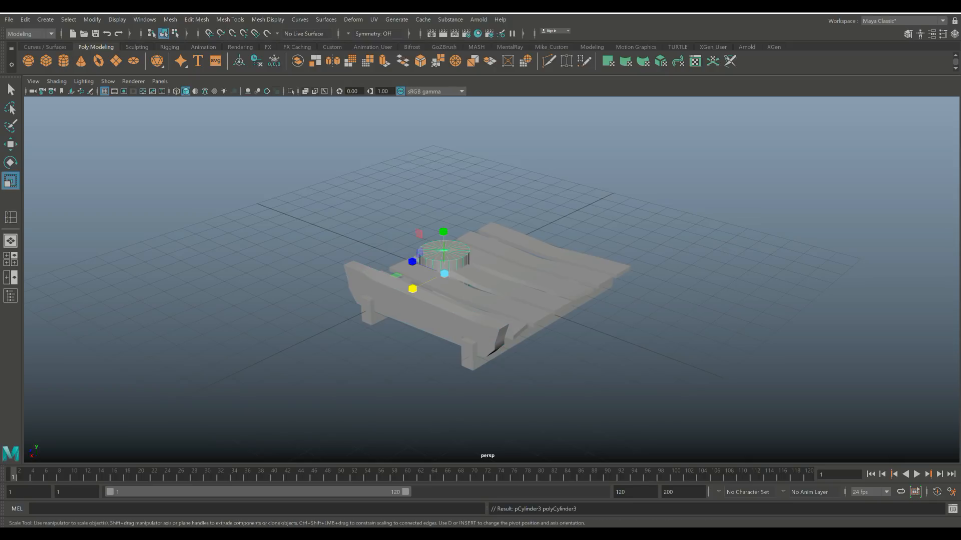
pyautogui.moveTo(443, 274); pyautogui.dragTo(505, 266)
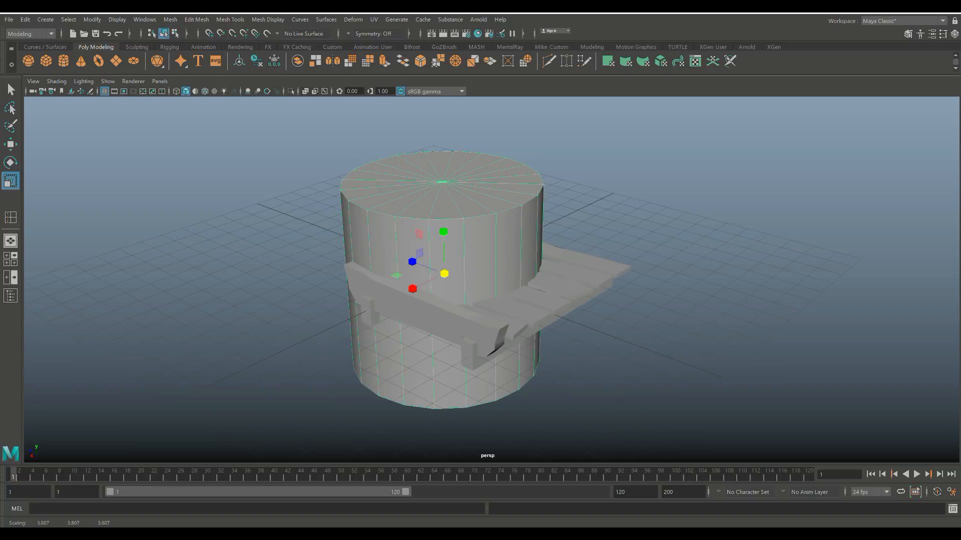
# Move the large cylinder sideways until it stands clear of the plank structure
pyautogui.scroll(-2, 455, 280)
pyautogui.press('w')
pyautogui.scroll(-2, 455, 280)
pyautogui.keyDown('alt'); pyautogui.moveTo(440, 280); pyautogui.dragTo(566, 296); pyautogui.keyUp('alt')
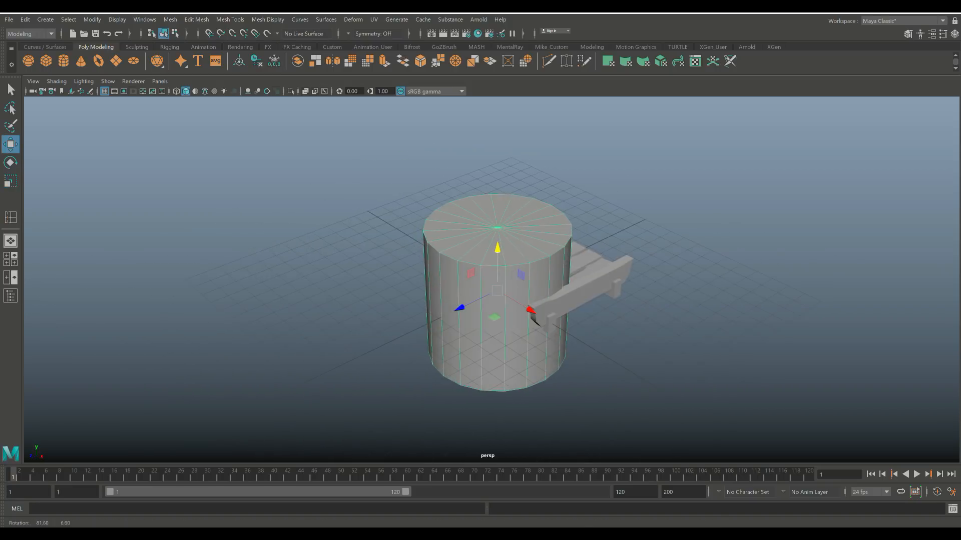
pyautogui.moveTo(460, 308); pyautogui.dragTo(254, 411)
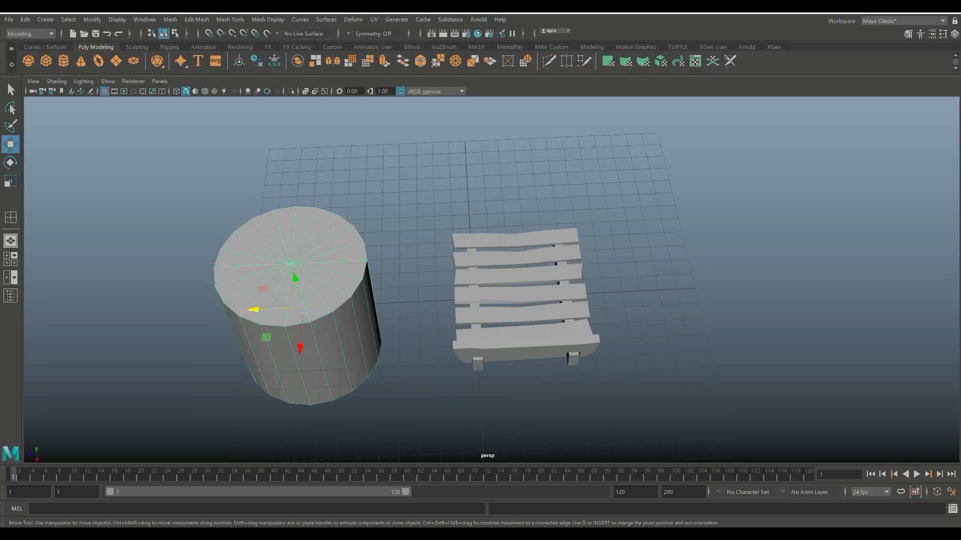
# Create a polygon cube and move it to the top rim of the large cylinder
pyautogui.click(516, 294)
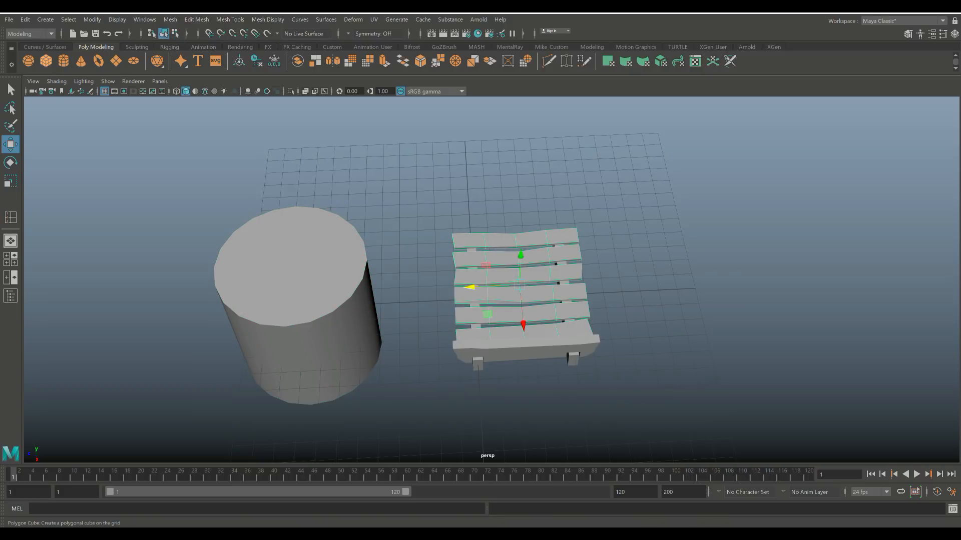
pyautogui.click(46, 61)
pyautogui.moveTo(424, 301); pyautogui.dragTo(283, 309)
pyautogui.moveTo(327, 280); pyautogui.dragTo(306, 189)
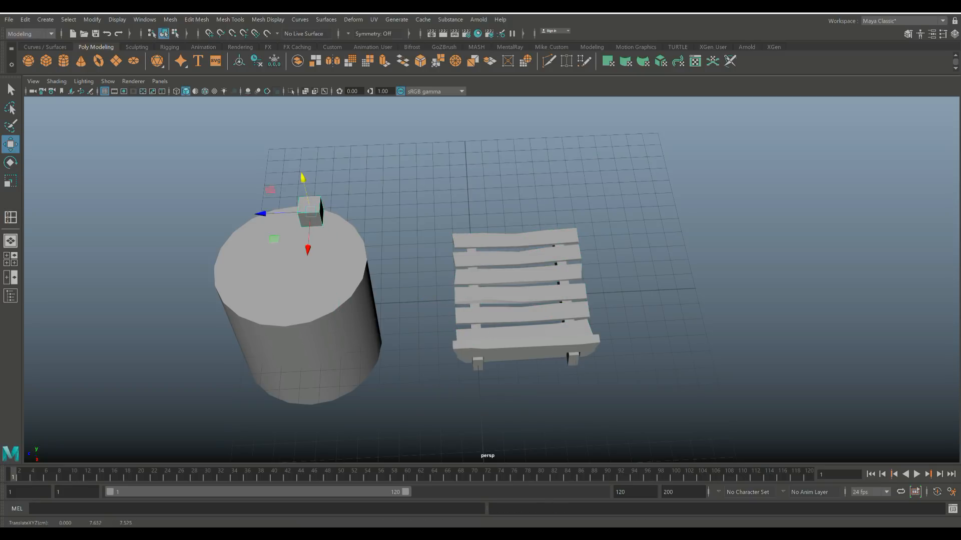
# In the top view, scale the cube into a plank, about 7.7 across the cylinder's diameter and 1.65 in depth
pyautogui.click(11, 259)
pyautogui.press('space')
pyautogui.press('f')
pyautogui.scroll(5, 492, 280)
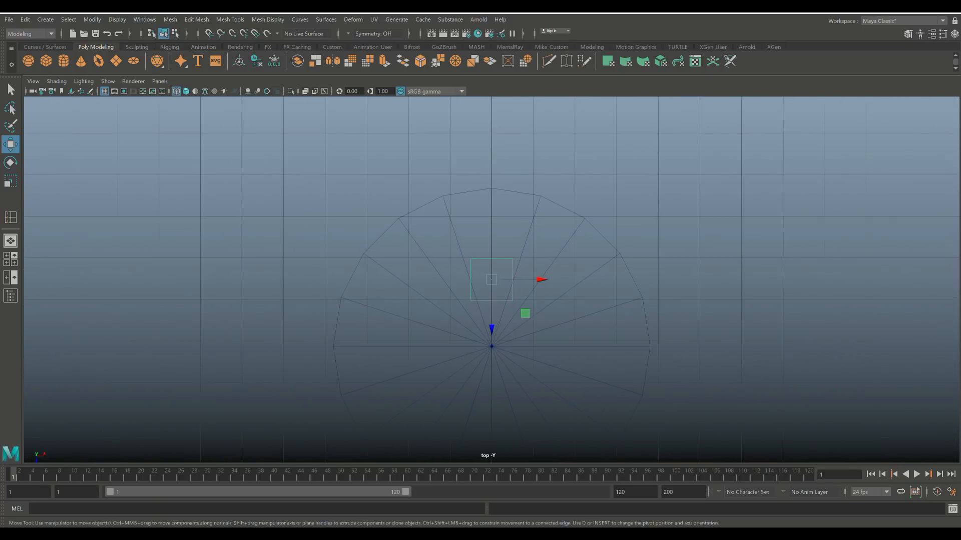
pyautogui.press('r')
pyautogui.moveTo(536, 280); pyautogui.dragTo(836, 280)
pyautogui.press('w')
pyautogui.moveTo(491, 325); pyautogui.dragTo(492, 346)
pyautogui.scroll(-4, 491, 345)
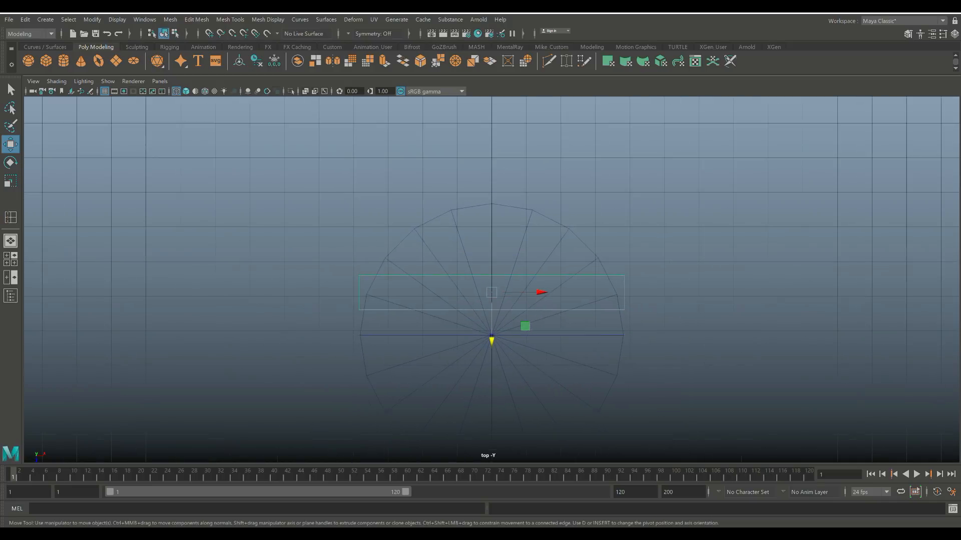
pyautogui.press('r')
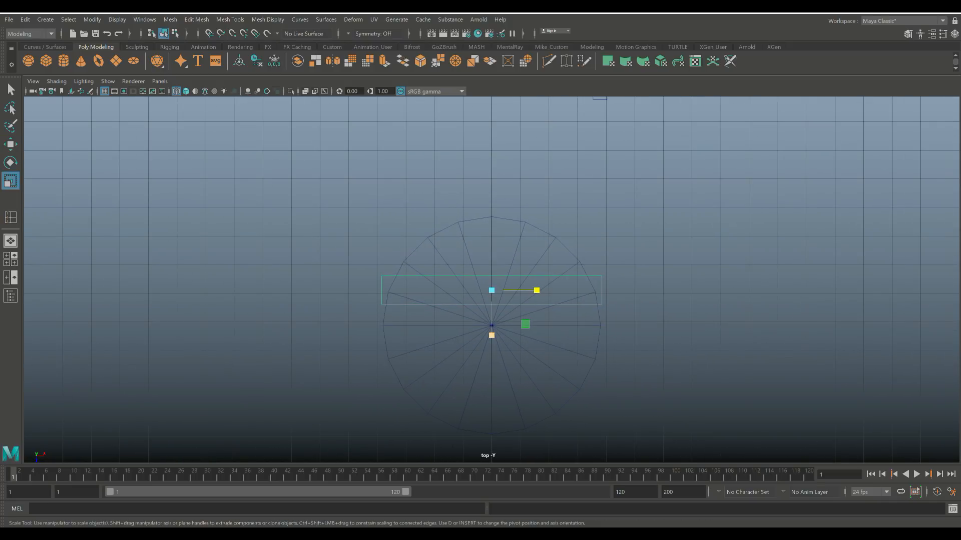
pyautogui.moveTo(492, 334); pyautogui.dragTo(491, 365)
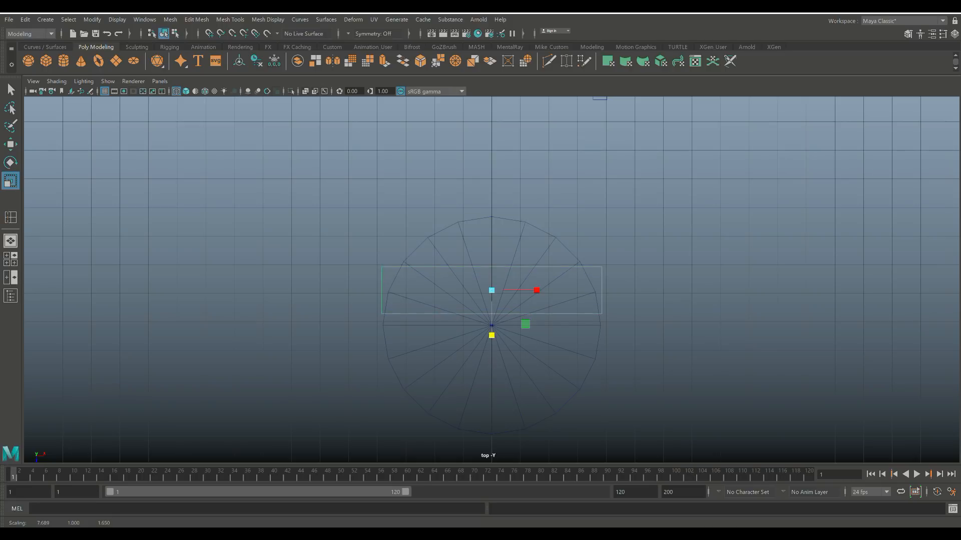
# Duplicate the plank with narrow gaps until five parallel planks cover the whole cylinder in the top view
pyautogui.press('w')
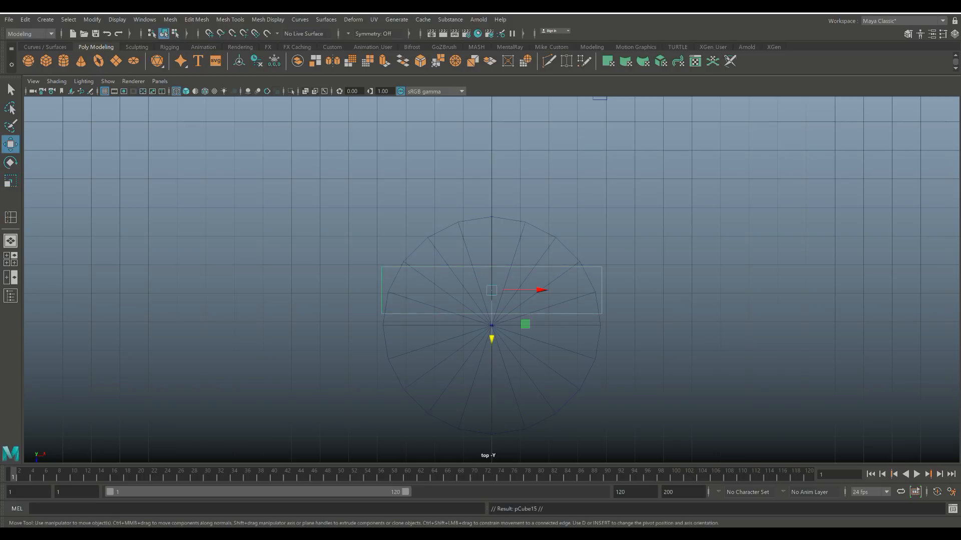
pyautogui.moveTo(492, 339)
pyautogui.keyDown('shift'); pyautogui.mouseDown()
pyautogui.moveTo(491, 283)
pyautogui.moveTo(491, 388)
pyautogui.mouseUp(); pyautogui.keyUp('shift')
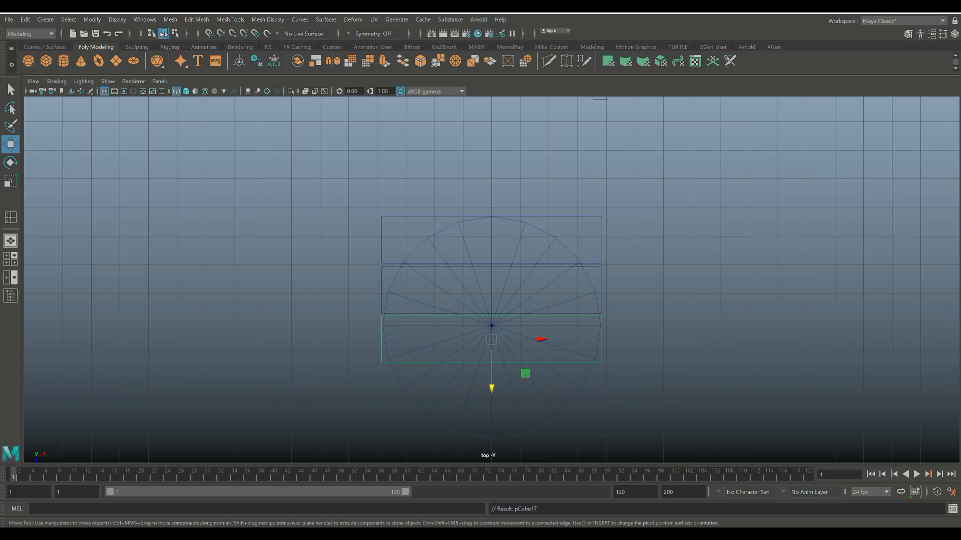
pyautogui.keyDown('shift'); pyautogui.moveTo(491, 389); pyautogui.dragTo(491, 438); pyautogui.keyUp('shift')
pyautogui.keyDown('alt'); pyautogui.moveTo(492, 438); pyautogui.dragTo(504, 312, button='middle'); pyautogui.keyUp('alt')
pyautogui.hotkey('ctrl', 'd')
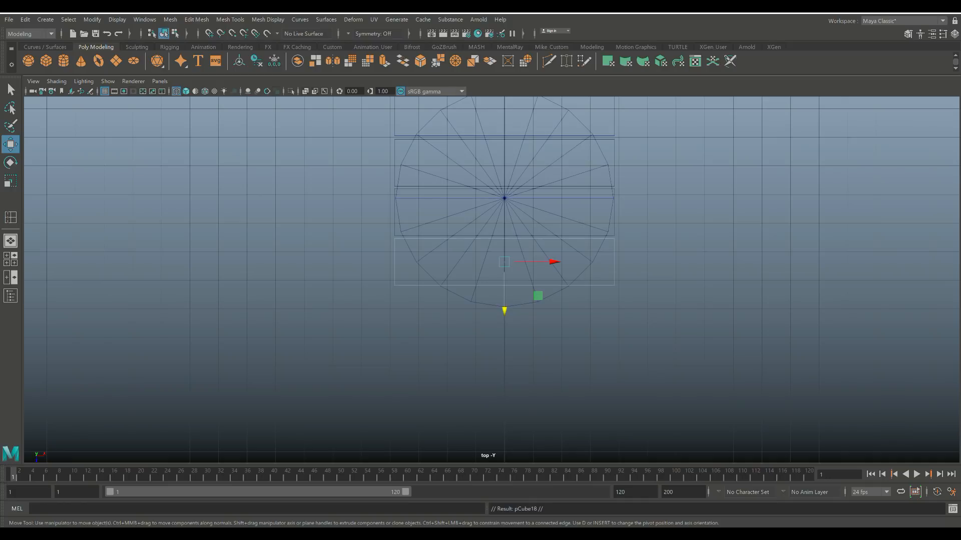
pyautogui.moveTo(504, 311); pyautogui.dragTo(504, 360)
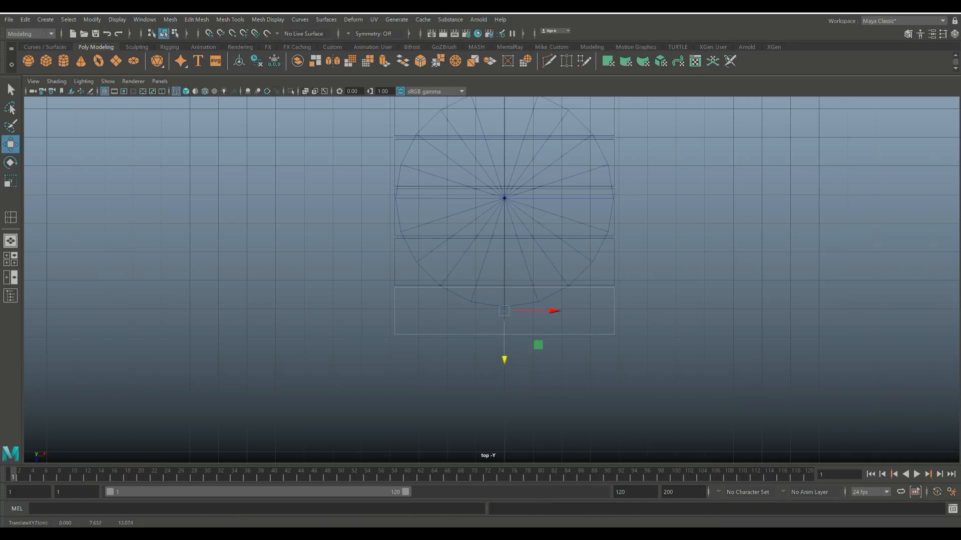
# Move the four corners of the farthest plank inward so its ends follow the cylinder's circular outline
pyautogui.keyDown('alt'); pyautogui.moveTo(504, 320); pyautogui.dragTo(446, 455, button='middle'); pyautogui.keyUp('alt')
pyautogui.keyDown('alt'); pyautogui.moveTo(446, 454); pyautogui.dragTo(483, 454, button='right'); pyautogui.keyUp('alt')
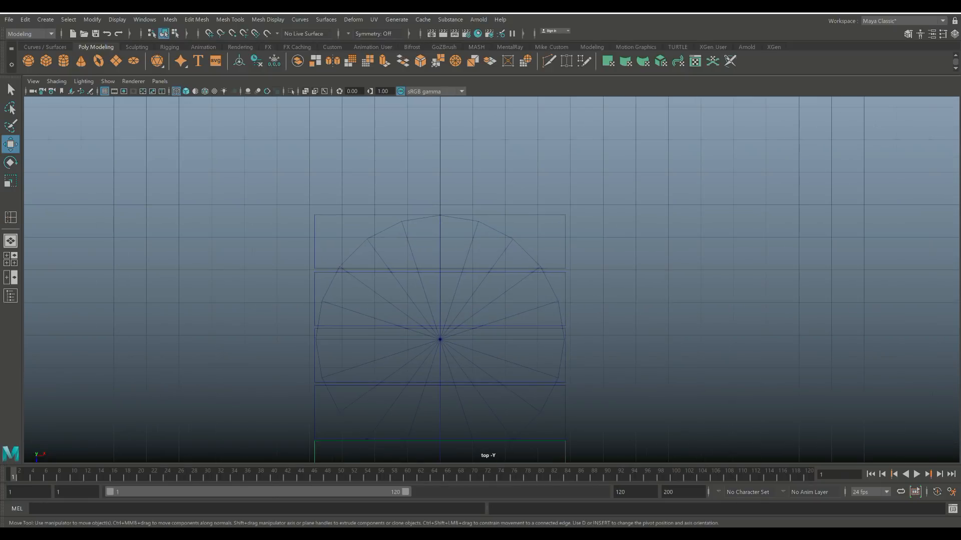
pyautogui.click(553, 215)
pyautogui.moveTo(553, 215); pyautogui.dragTo(503, 215, button='right')
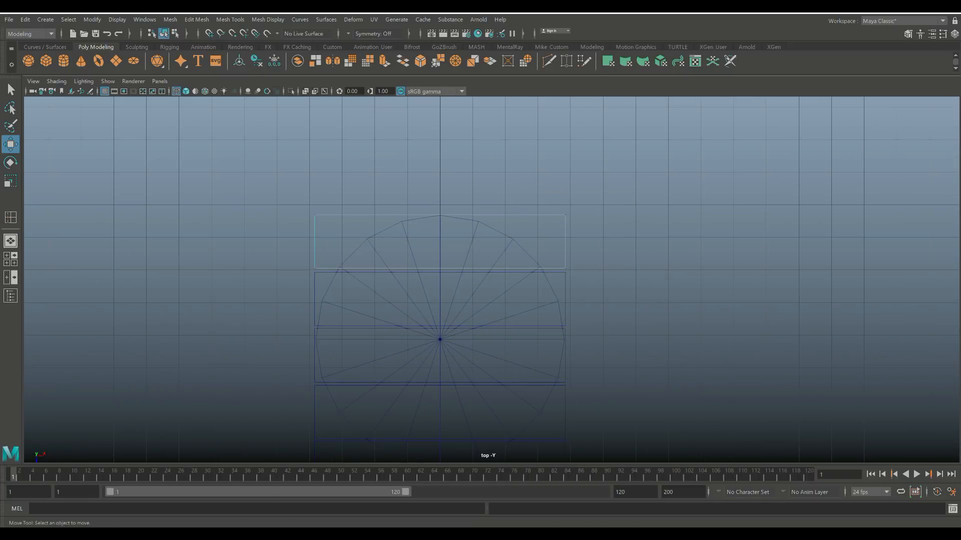
pyautogui.click(566, 215)
pyautogui.moveTo(611, 214); pyautogui.dragTo(526, 214)
pyautogui.click(314, 215)
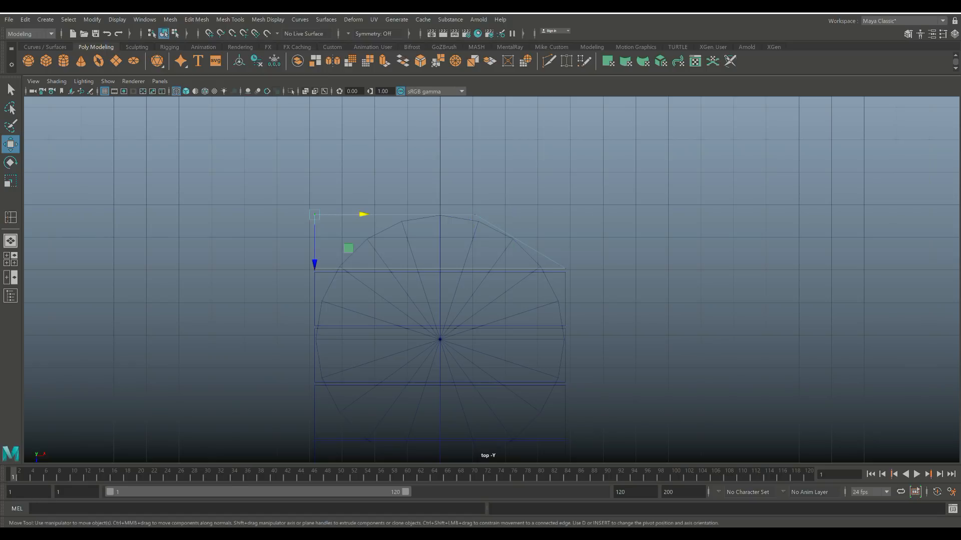
pyautogui.moveTo(363, 214); pyautogui.dragTo(457, 214)
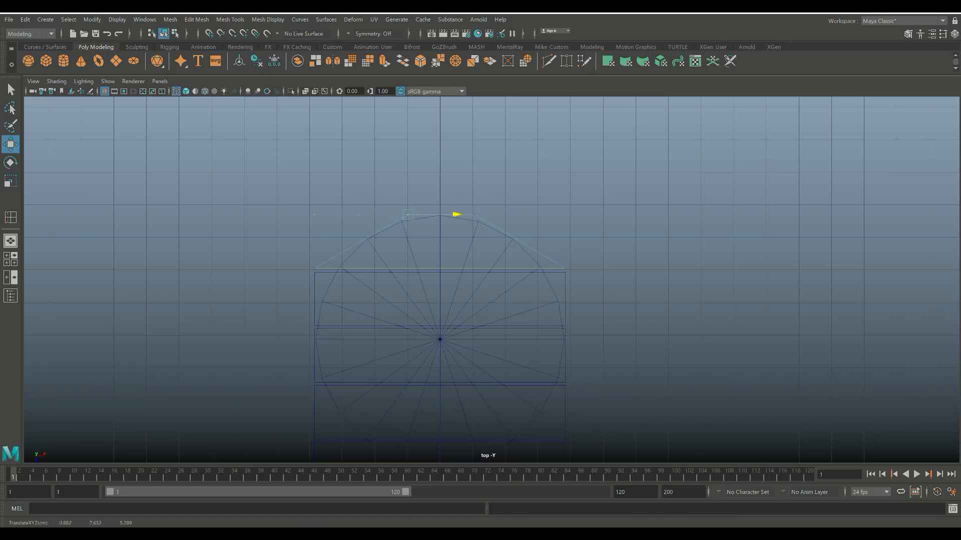
pyautogui.click(314, 269)
pyautogui.moveTo(362, 268); pyautogui.dragTo(385, 268)
pyautogui.click(565, 268)
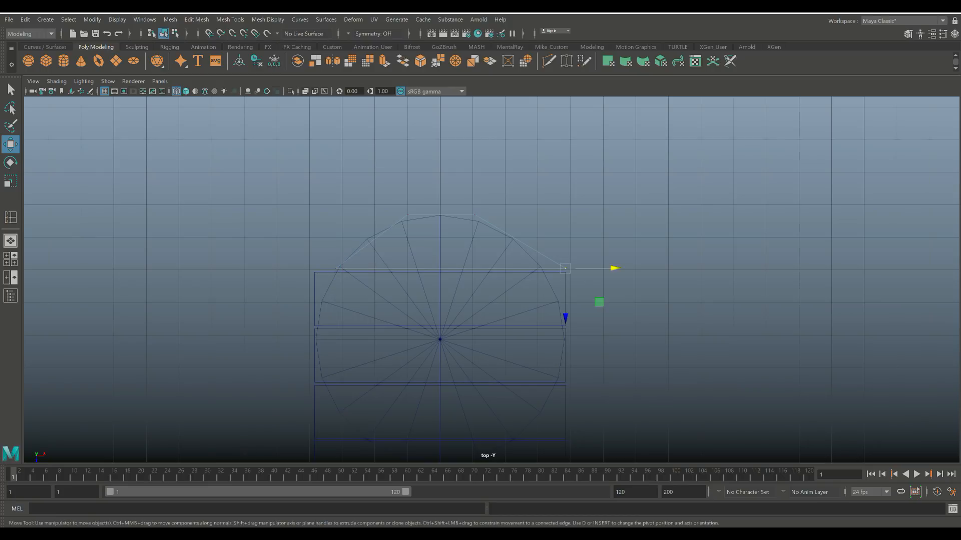
pyautogui.moveTo(610, 268); pyautogui.dragTo(590, 268)
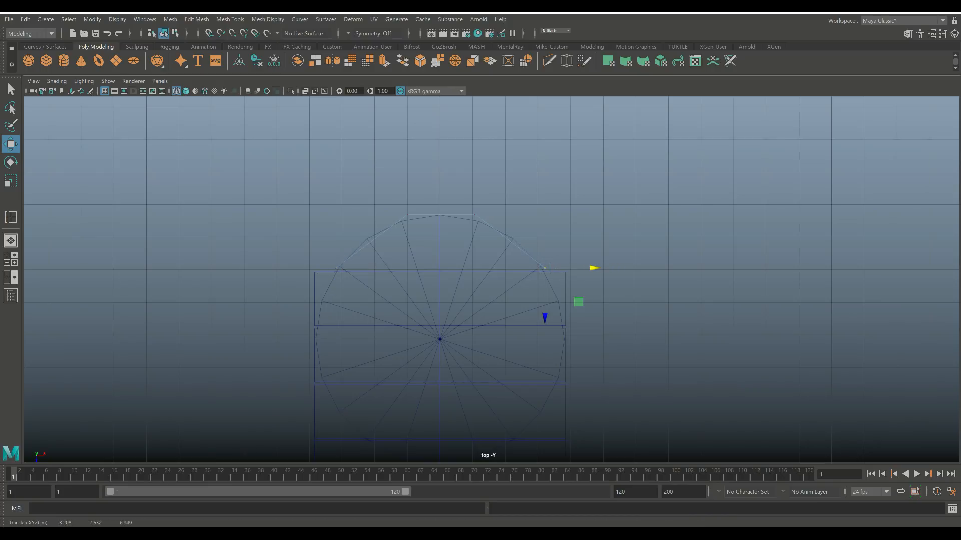
# Move the outer corners of the second plank inward to match the cylinder's circular outline
pyautogui.click(565, 275)
pyautogui.moveTo(564, 264); pyautogui.dragTo(518, 265, button='right')
pyautogui.click(565, 272)
pyautogui.moveTo(609, 272); pyautogui.dragTo(591, 272)
pyautogui.click(314, 272)
pyautogui.moveTo(364, 272); pyautogui.dragTo(383, 272)
pyautogui.click(361, 254)
pyautogui.keyDown('alt'); pyautogui.moveTo(439, 339); pyautogui.dragTo(444, 239, button='middle'); pyautogui.keyUp('alt')
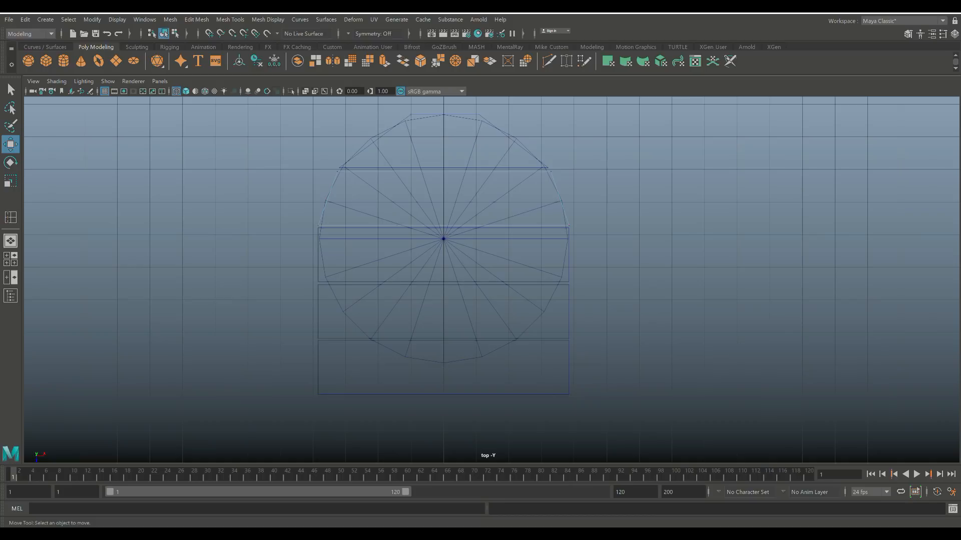
# Pull the two front corners of the middle plank slightly inward to meet the circular outline
pyautogui.click(443, 255)
pyautogui.moveTo(318, 265); pyautogui.dragTo(269, 266, button='right')
pyautogui.click(317, 282)
pyautogui.moveTo(367, 282); pyautogui.dragTo(373, 281)
pyautogui.click(569, 282)
pyautogui.moveTo(618, 282); pyautogui.dragTo(614, 281)
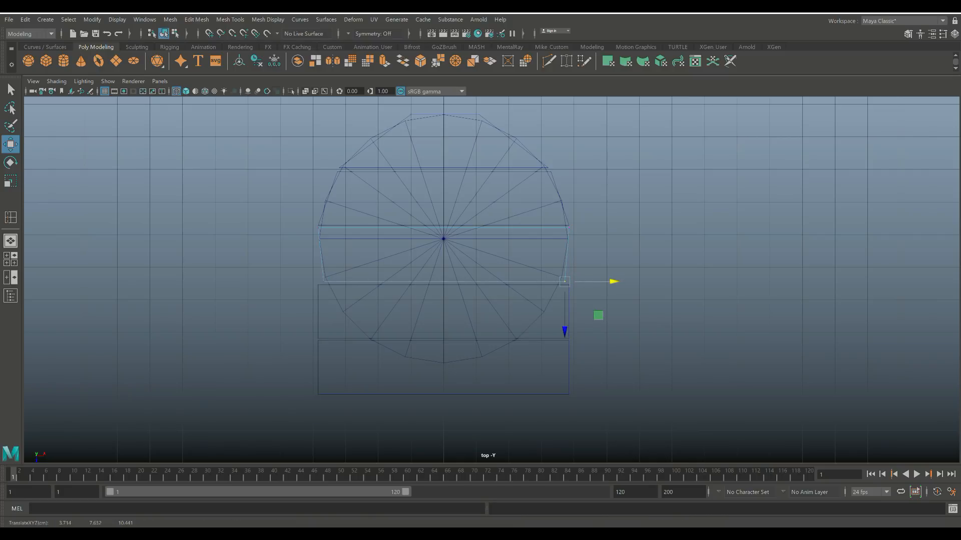
# Pull both front corners of the fourth plank inward to the circular outline, undoing and redoing the second corner's move
pyautogui.click(628, 309)
pyautogui.moveTo(319, 265); pyautogui.dragTo(270, 265, button='right')
pyautogui.moveTo(310, 327); pyautogui.dragTo(326, 340)
pyautogui.keyDown('shift'); pyautogui.click(318, 361); pyautogui.keyUp('shift')
pyautogui.moveTo(322, 265); pyautogui.dragTo(275, 264, button='right')
pyautogui.click(317, 338)
pyautogui.moveTo(369, 337); pyautogui.dragTo(414, 338)
pyautogui.click(568, 339)
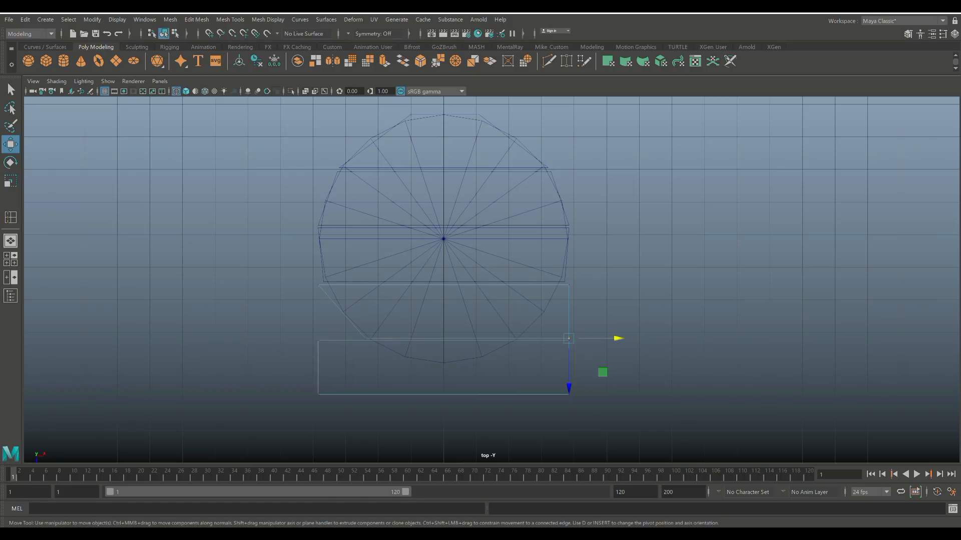
pyautogui.moveTo(618, 339)
pyautogui.mouseDown()
pyautogui.moveTo(579, 338)
pyautogui.moveTo(603, 339)
pyautogui.mouseUp()
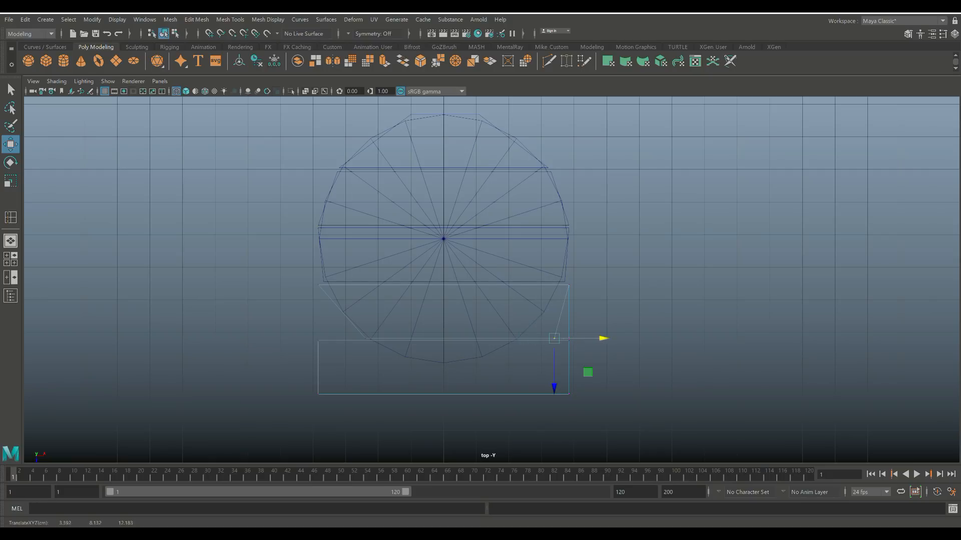
pyautogui.hotkey('ctrl', 'z')
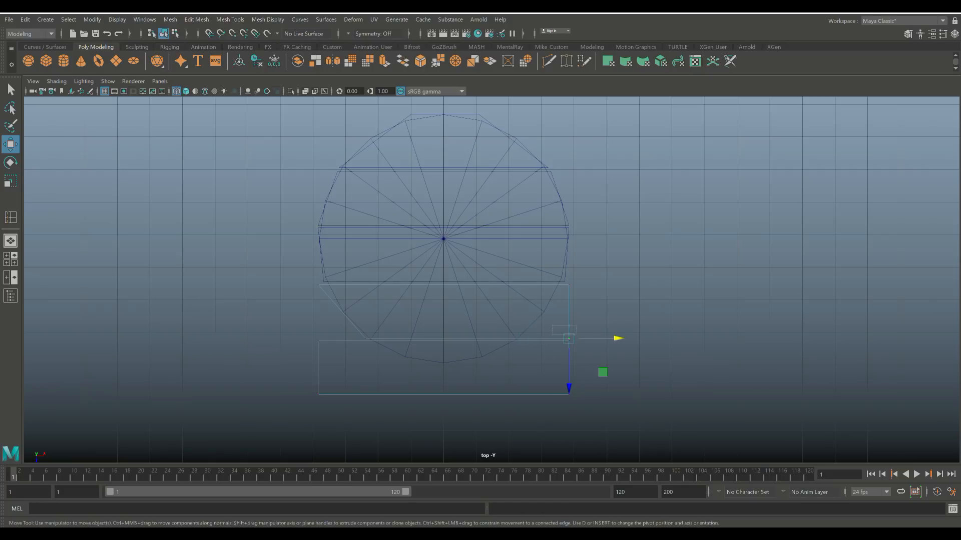
pyautogui.moveTo(619, 339); pyautogui.dragTo(570, 338)
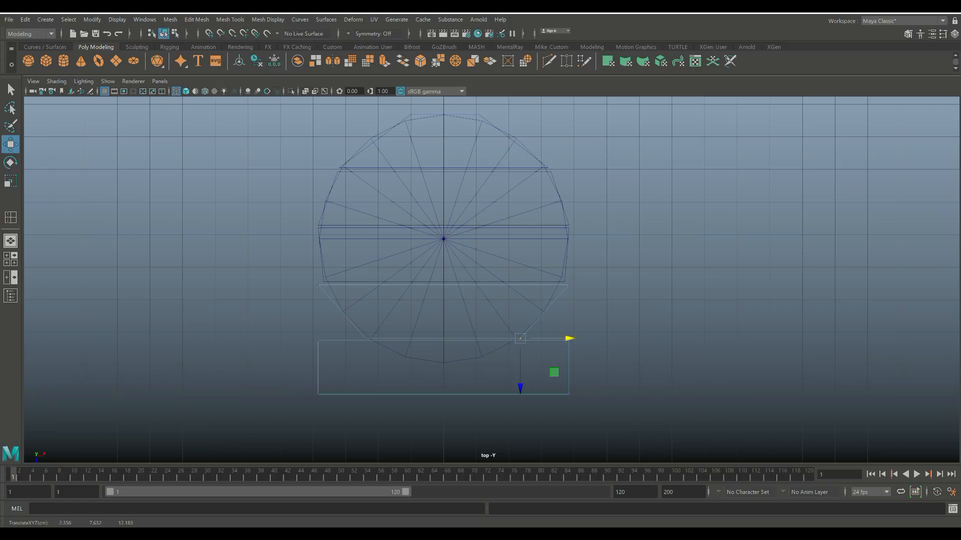
# Narrow both long edges of the last plank to fit the circle and move its outer edge back to the cylinder's rim
pyautogui.click(318, 340)
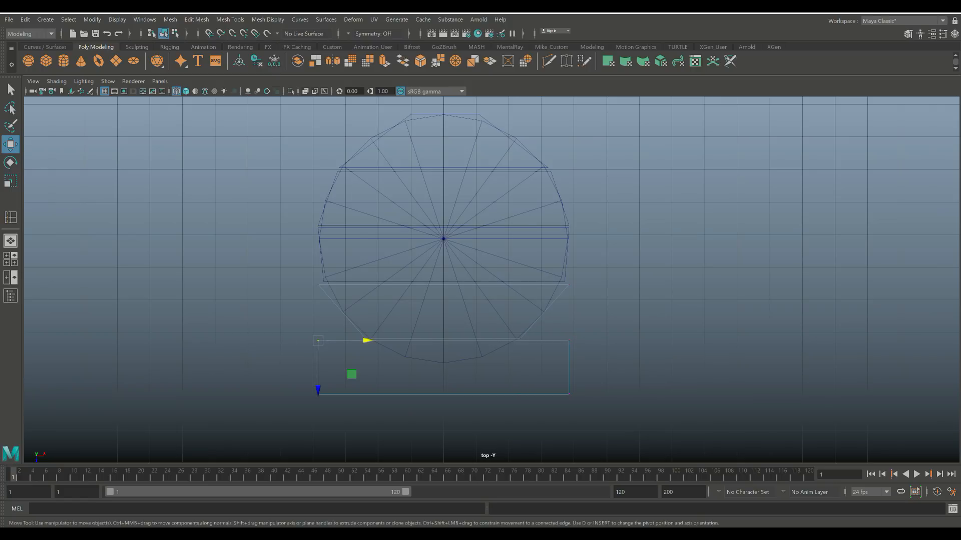
pyautogui.keyDown('shift'); pyautogui.click(569, 341); pyautogui.keyUp('shift')
pyautogui.press('r')
pyautogui.moveTo(488, 340); pyautogui.dragTo(470, 340)
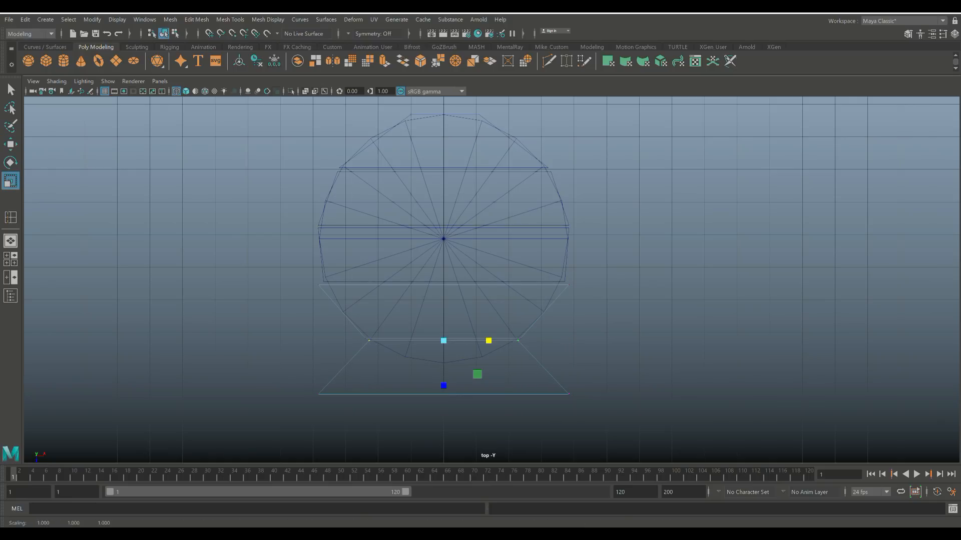
pyautogui.moveTo(288, 378); pyautogui.dragTo(595, 411)
pyautogui.moveTo(488, 394); pyautogui.dragTo(449, 394)
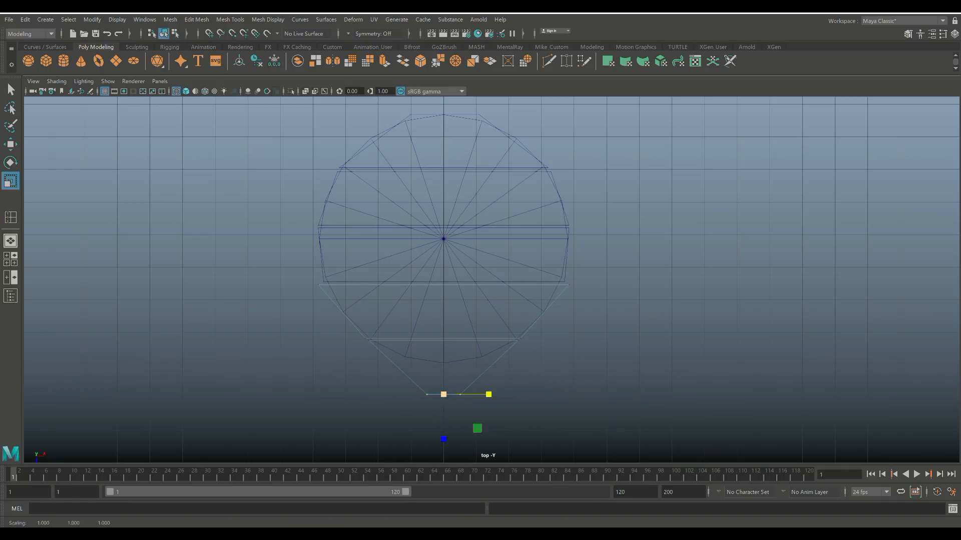
pyautogui.press('w')
pyautogui.moveTo(444, 443); pyautogui.dragTo(443, 412)
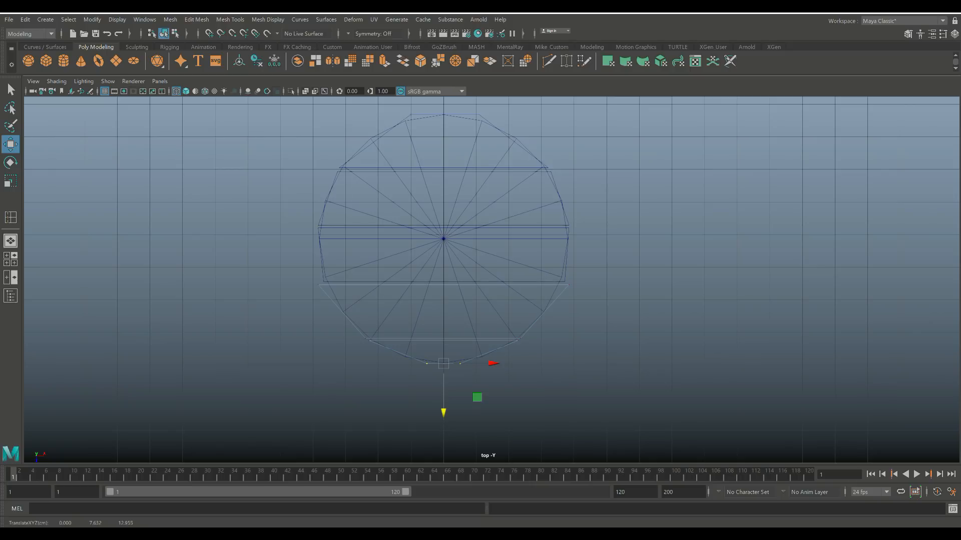
# Return to the perspective view and delete the guide cylinder beneath the round arrangement of planks
pyautogui.click(10, 259)
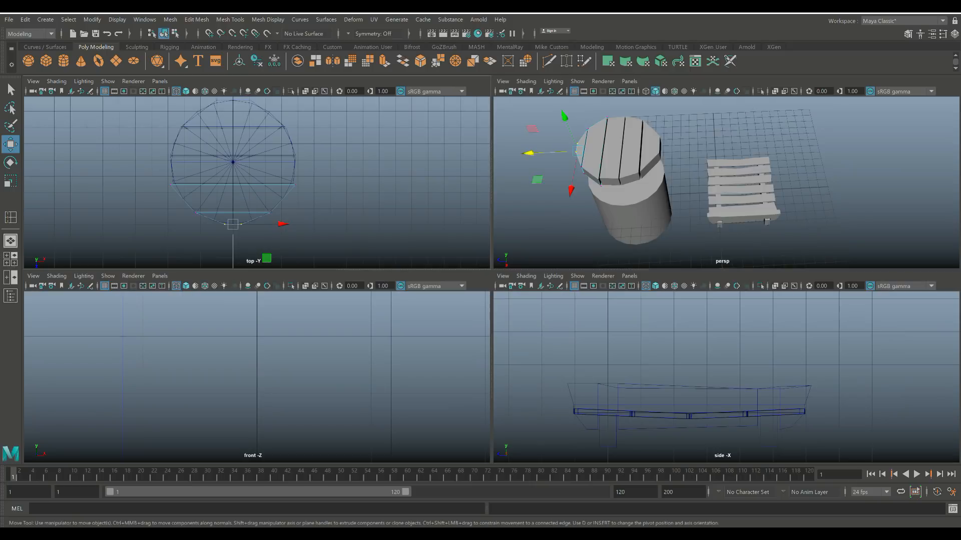
pyautogui.press('space')
pyautogui.scroll(-2, 320, 280)
pyautogui.keyDown('alt'); pyautogui.moveTo(325, 320); pyautogui.dragTo(331, 280); pyautogui.keyUp('alt')
pyautogui.click(334, 296)
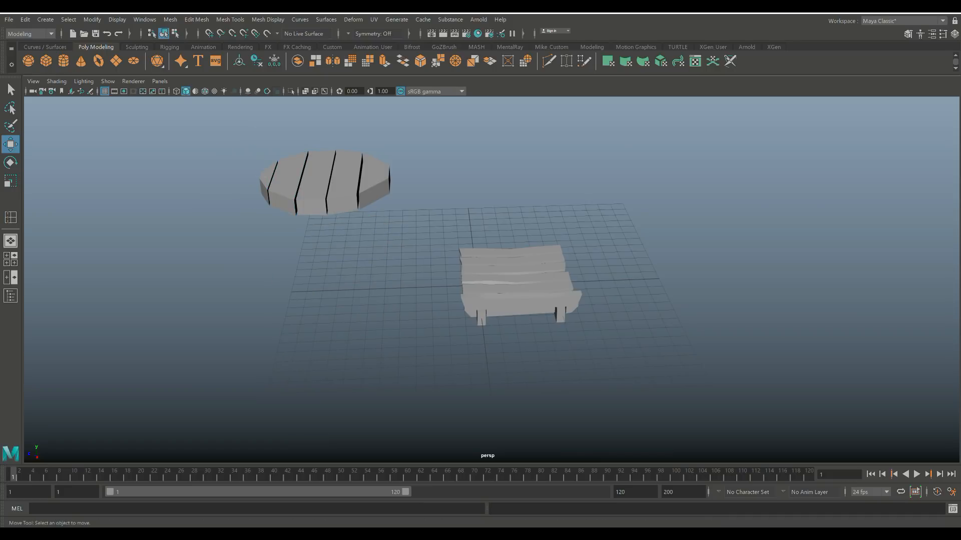
# Select all the planks of the round top and scale them down vertically to make the disc thinner
pyautogui.moveTo(222, 136); pyautogui.dragTo(408, 231)
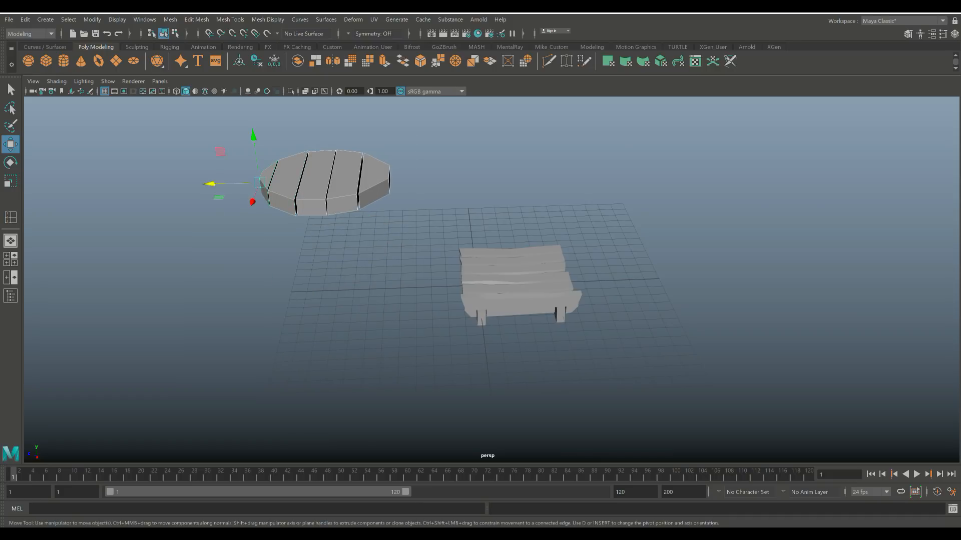
pyautogui.press('r')
pyautogui.moveTo(254, 139); pyautogui.dragTo(330, 241)
pyautogui.scroll(-3, 281, 185)
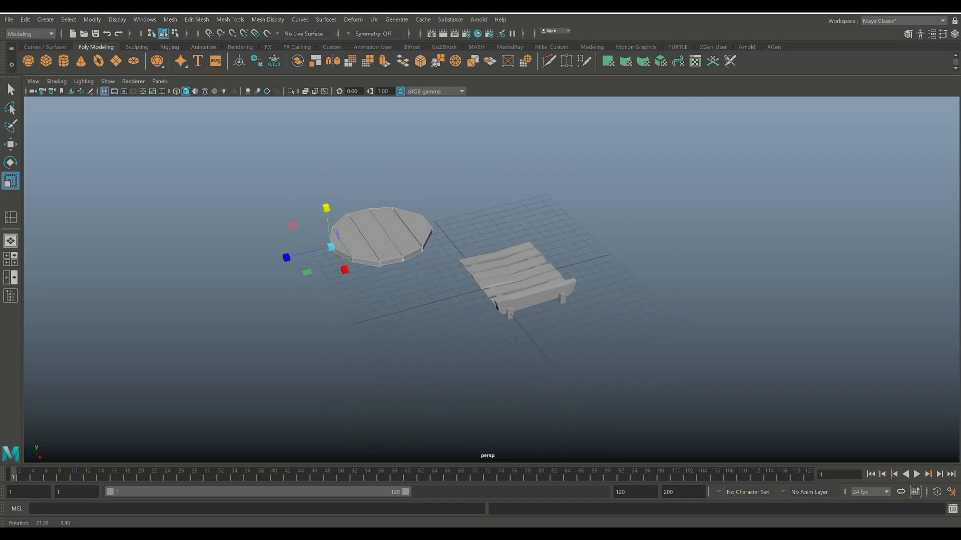
pyautogui.scroll(4, 330, 241)
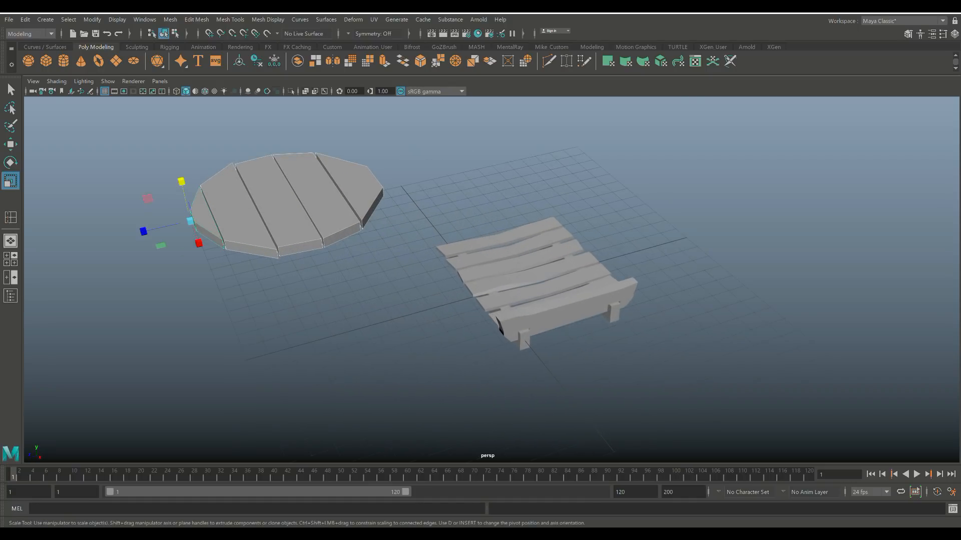
# Nudge a corner at the end of one middle plank of the round top slightly inward along its length
pyautogui.keyDown('alt'); pyautogui.moveTo(331, 241); pyautogui.dragTo(440, 266, button='middle'); pyautogui.keyUp('alt')
pyautogui.moveTo(404, 236); pyautogui.dragTo(355, 236, button='right')
pyautogui.scroll(2, 354, 236)
pyautogui.click(419, 260)
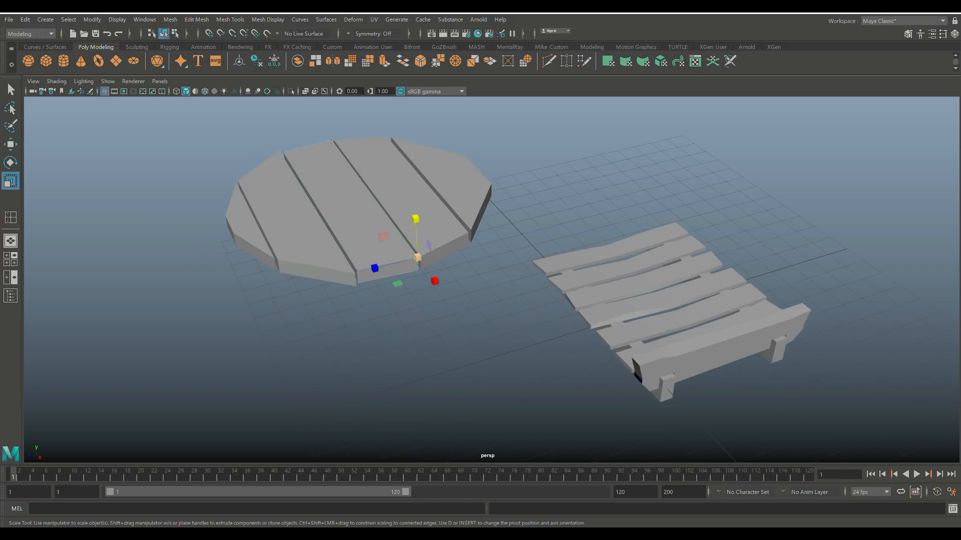
pyautogui.press('w')
pyautogui.moveTo(435, 281); pyautogui.dragTo(433, 278)
# Shift an end corner and an outer-edge vertex of the outermost plank to make the round top's outline irregular
pyautogui.click(247, 231)
pyautogui.moveTo(274, 260); pyautogui.dragTo(225, 260, button='right')
pyautogui.click(275, 259)
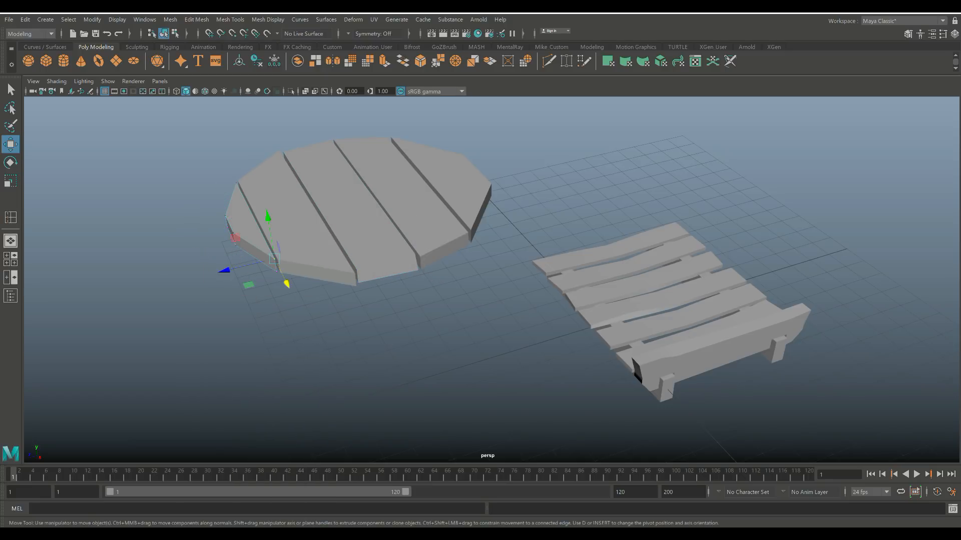
pyautogui.press('F8')
pyautogui.click(248, 237)
pyautogui.moveTo(263, 256); pyautogui.dragTo(218, 257, button='right')
pyautogui.click(274, 259)
pyautogui.moveTo(286, 284); pyautogui.dragTo(398, 277)
pyautogui.scroll(-3, 284, 280)
pyautogui.scroll(3, 284, 280)
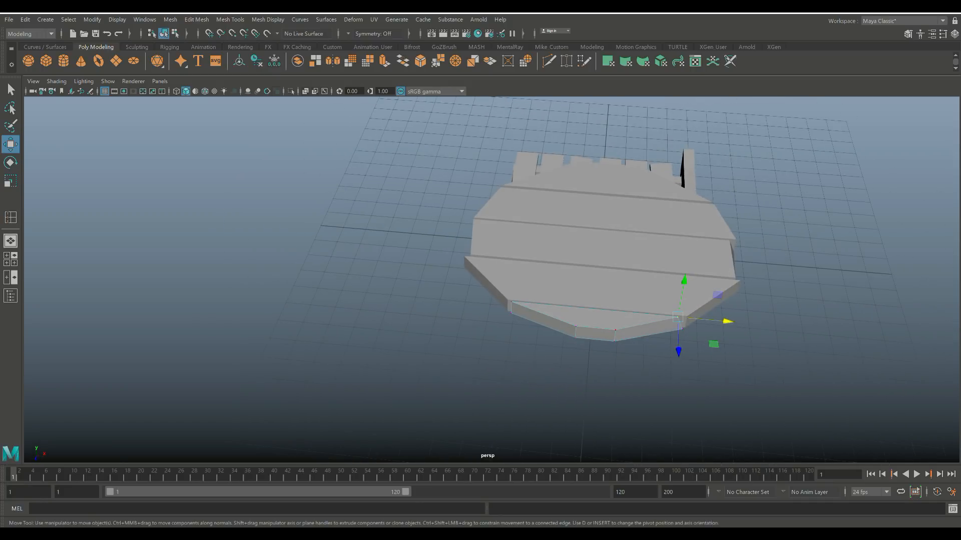
pyautogui.click(615, 331)
pyautogui.moveTo(614, 364); pyautogui.dragTo(700, 395)
# Offset an end corner of another plank on the opposite side of the round top along its length
pyautogui.click(671, 290)
pyautogui.moveTo(650, 266); pyautogui.dragTo(608, 266, button='right')
pyautogui.click(789, 170)
pyautogui.click(616, 298)
pyautogui.click(653, 269)
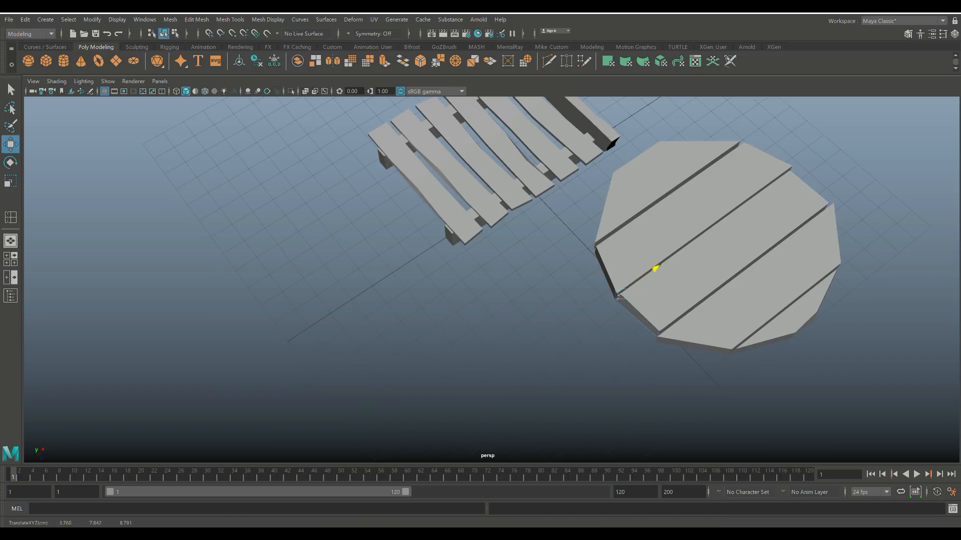
# Combine all the planks of the round top into a single mesh and center its pivot
pyautogui.keyDown('alt'); pyautogui.moveTo(653, 269); pyautogui.dragTo(463, 225); pyautogui.keyUp('alt')
pyautogui.scroll(-3, 520, 263)
pyautogui.moveTo(477, 366); pyautogui.dragTo(477, 366)
pyautogui.moveTo(447, 260); pyautogui.dragTo(493, 242, button='right')
pyautogui.click(466, 241)
pyautogui.moveTo(483, 356); pyautogui.dragTo(483, 357)
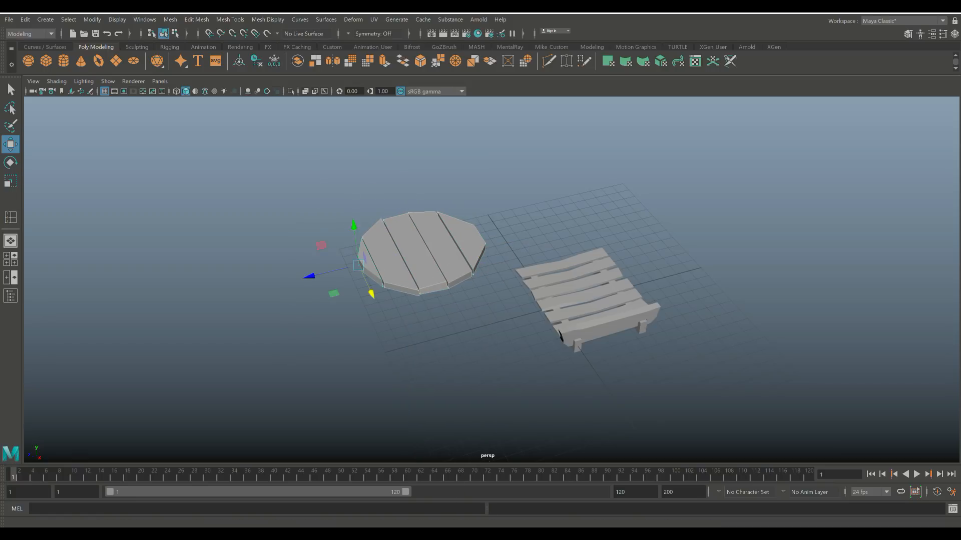
pyautogui.click(170, 19)
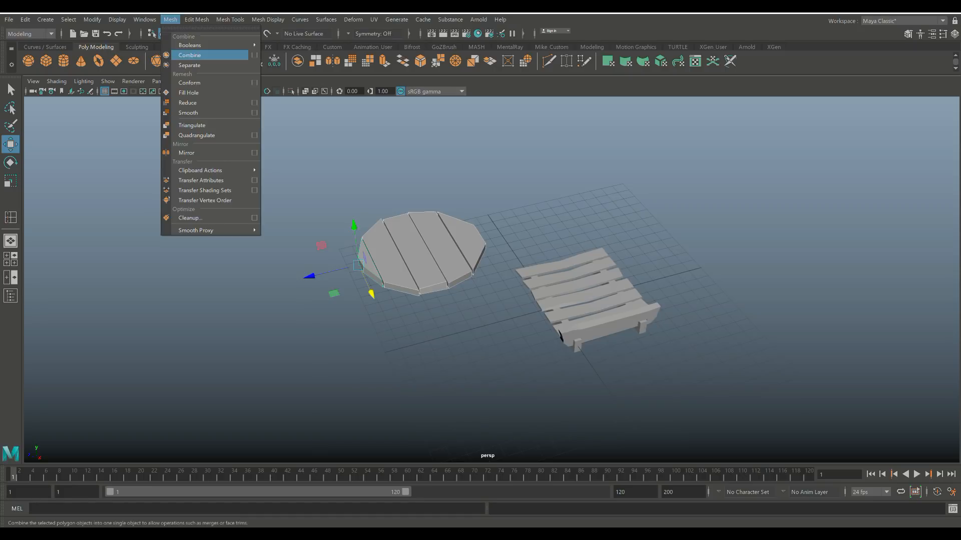
pyautogui.click(189, 55)
pyautogui.click(92, 19)
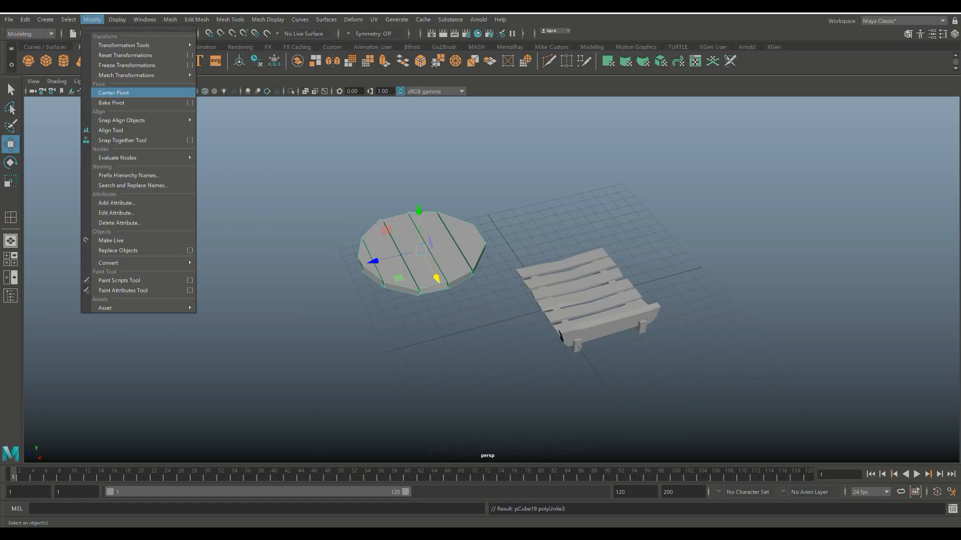
pyautogui.click(113, 92)
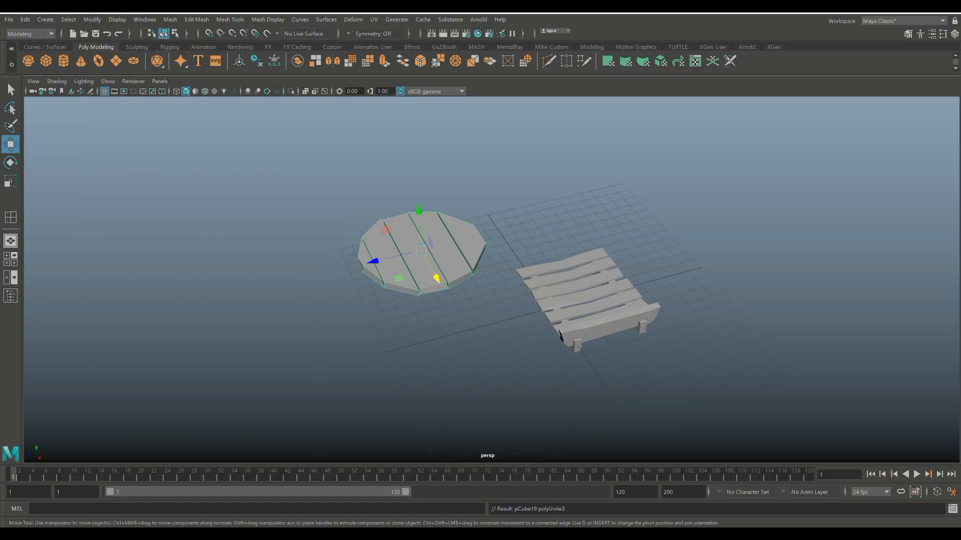
# Rotate the combined round plank disc upright like a wheel and move it next to the plank structure
pyautogui.press('e')
pyautogui.moveTo(425, 238); pyautogui.dragTo(417, 285)
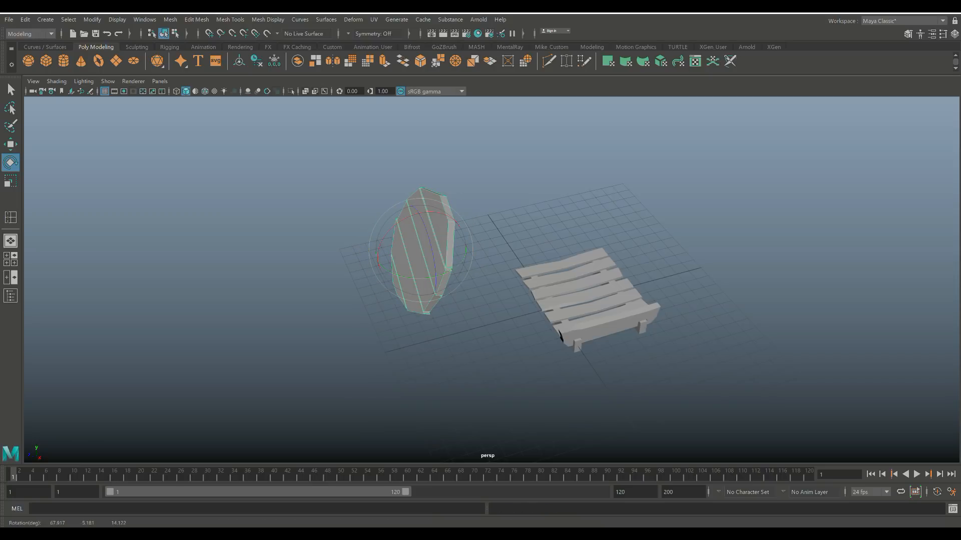
pyautogui.hotkey('ctrl', 'z')
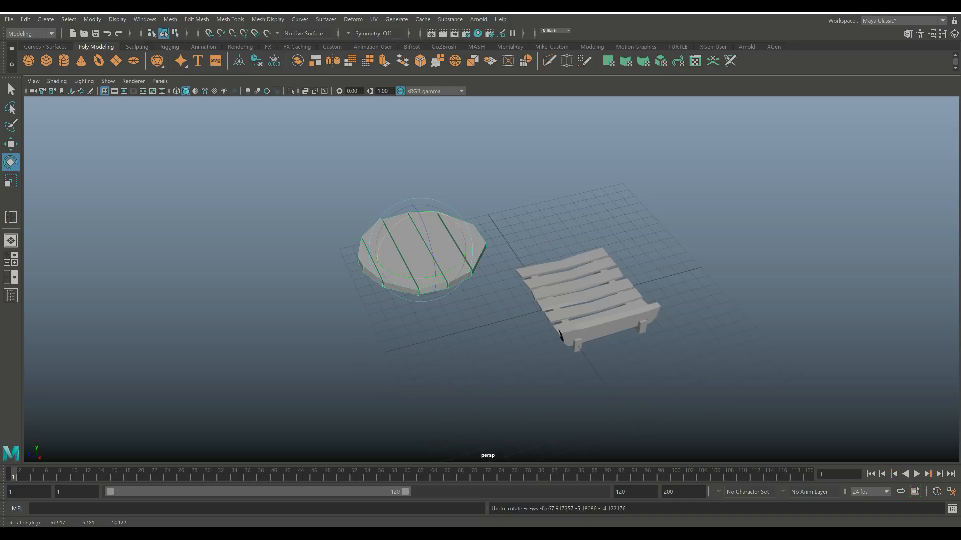
pyautogui.moveTo(389, 230); pyautogui.dragTo(478, 236)
pyautogui.press('w')
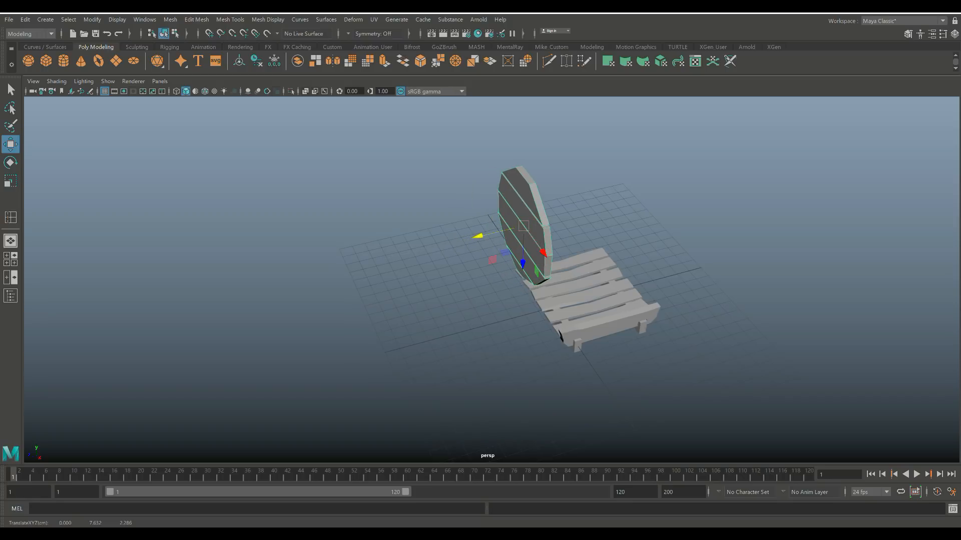
pyautogui.moveTo(523, 263); pyautogui.dragTo(469, 293)
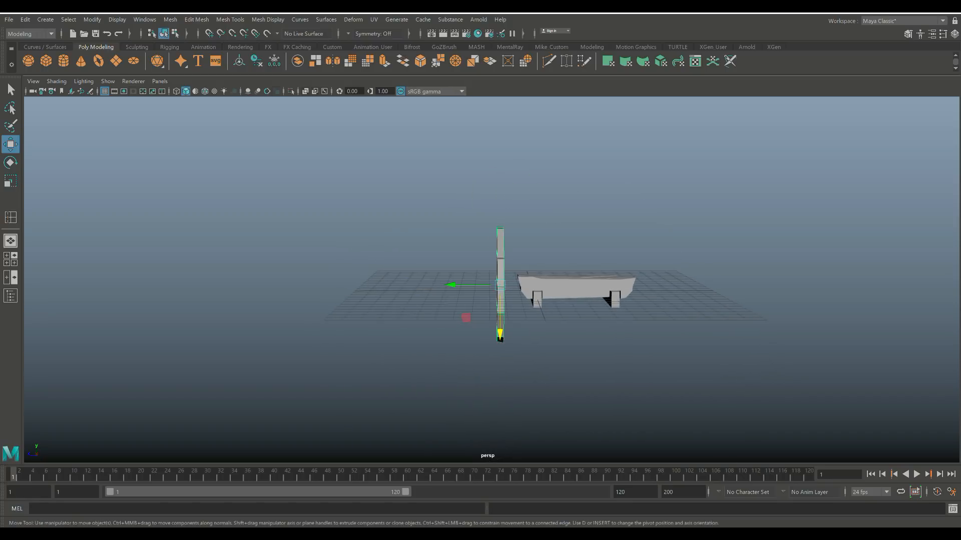
# In the side view, lower the wheel slightly and tilt it so its upper edge leans away from the plank structure
pyautogui.click(11, 259)
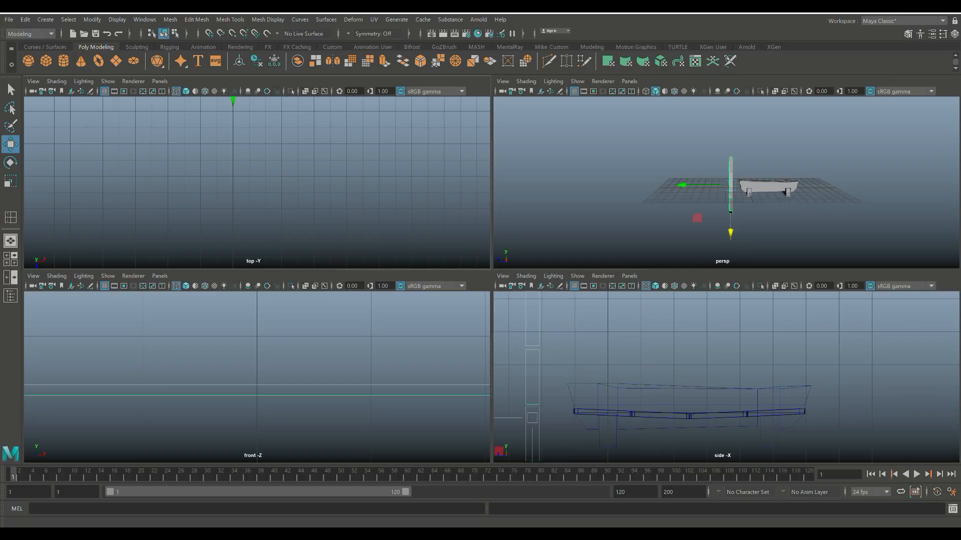
pyautogui.press('space')
pyautogui.scroll(-6, 491, 279)
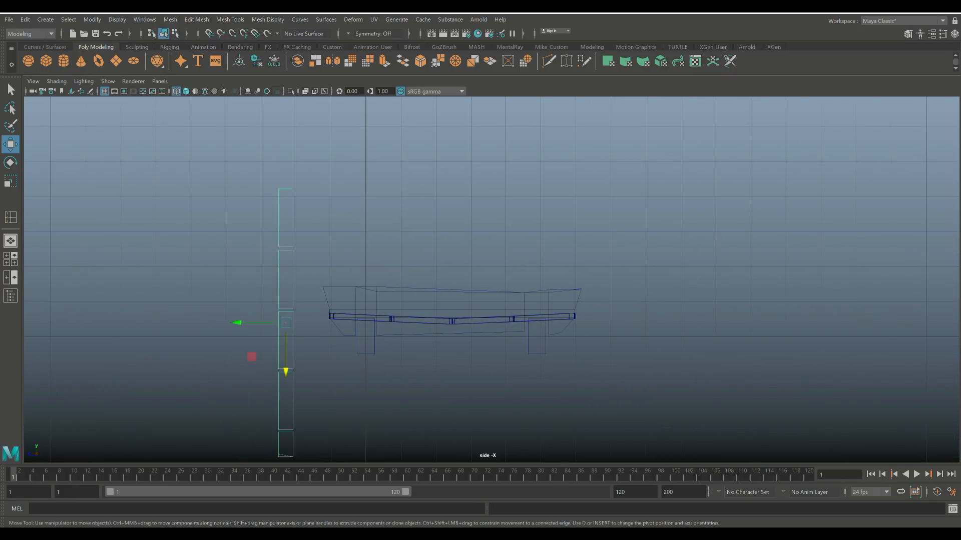
pyautogui.moveTo(285, 372); pyautogui.dragTo(286, 384)
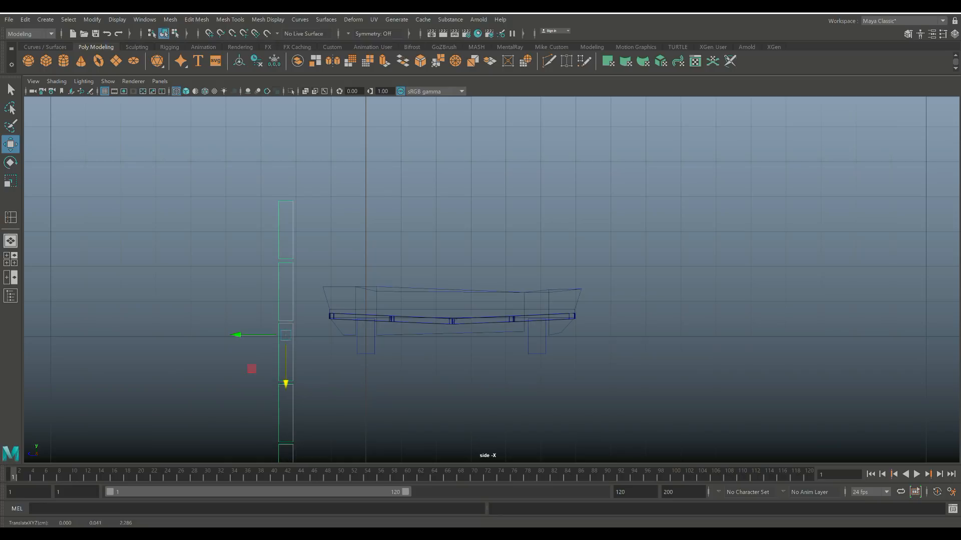
pyautogui.press('e')
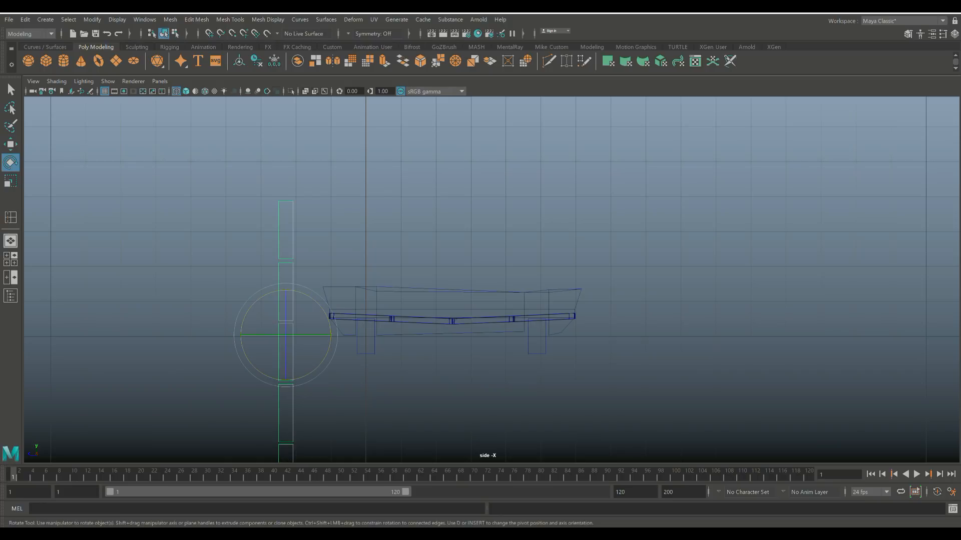
pyautogui.moveTo(254, 304); pyautogui.dragTo(248, 311)
# Duplicate the wheel, place the copy on the opposite side of the plank structure, and tilt it outward the other way
pyautogui.hotkey('ctrl', 'd')
pyautogui.press('w')
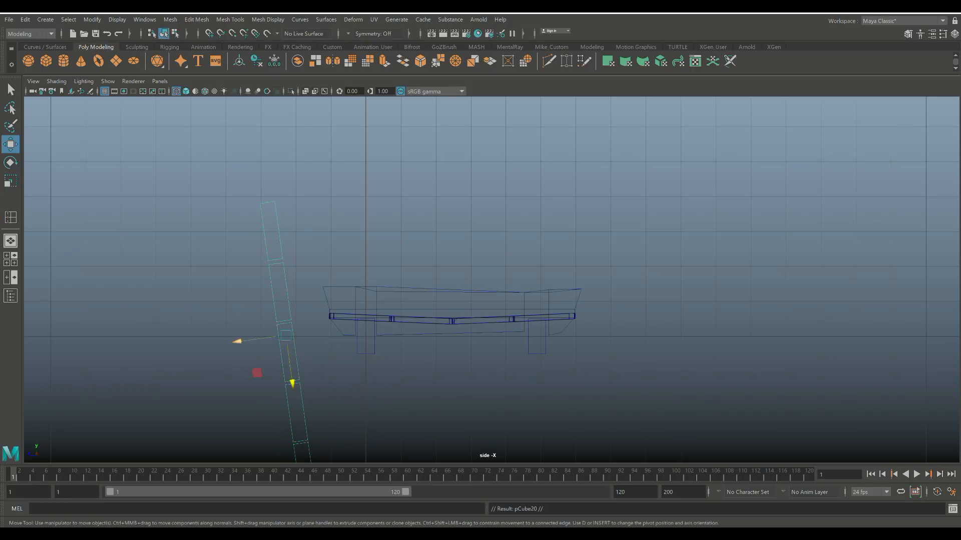
pyautogui.moveTo(285, 335); pyautogui.dragTo(620, 334)
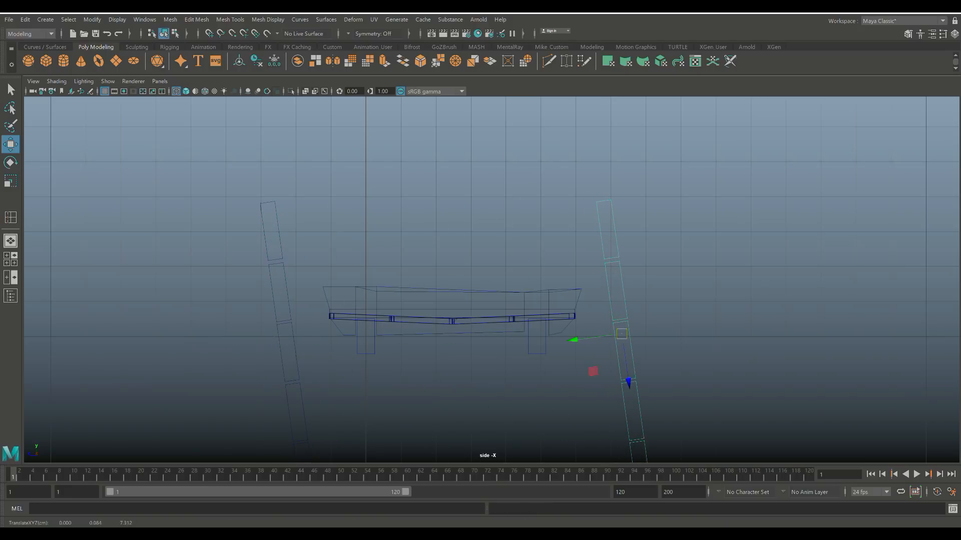
pyautogui.press('e')
pyautogui.moveTo(659, 299); pyautogui.dragTo(669, 311)
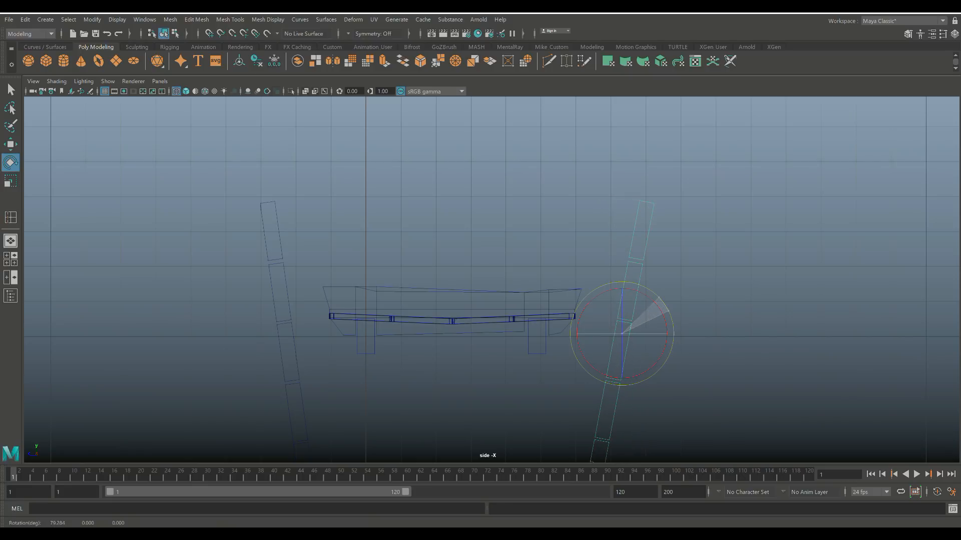
# In the perspective view, spin the duplicated wheel around its axle direction so its planks run differently from the first wheel's
pyautogui.click(10, 259)
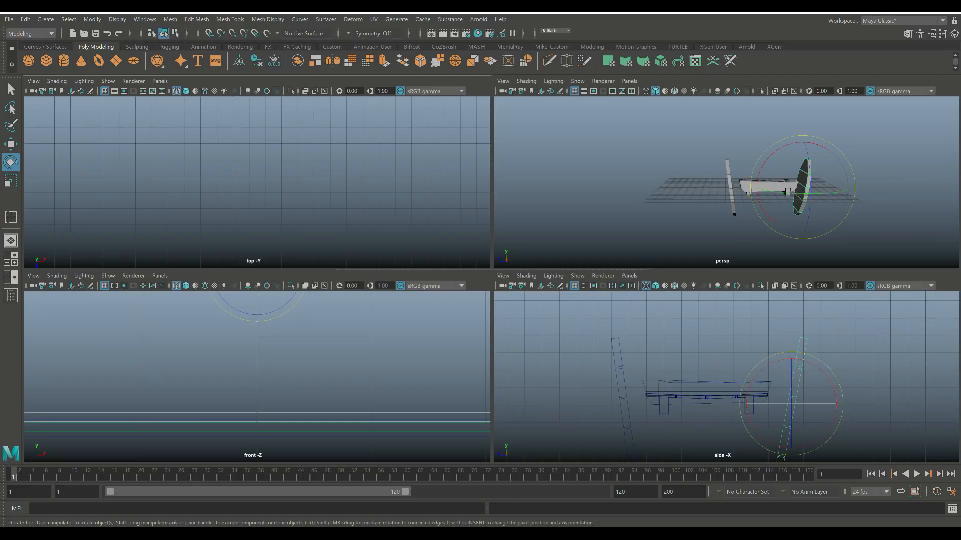
pyautogui.press('space')
pyautogui.hotkey('alt', 'd')
pyautogui.keyDown('alt'); pyautogui.moveTo(451, 280); pyautogui.dragTo(473, 293); pyautogui.keyUp('alt')
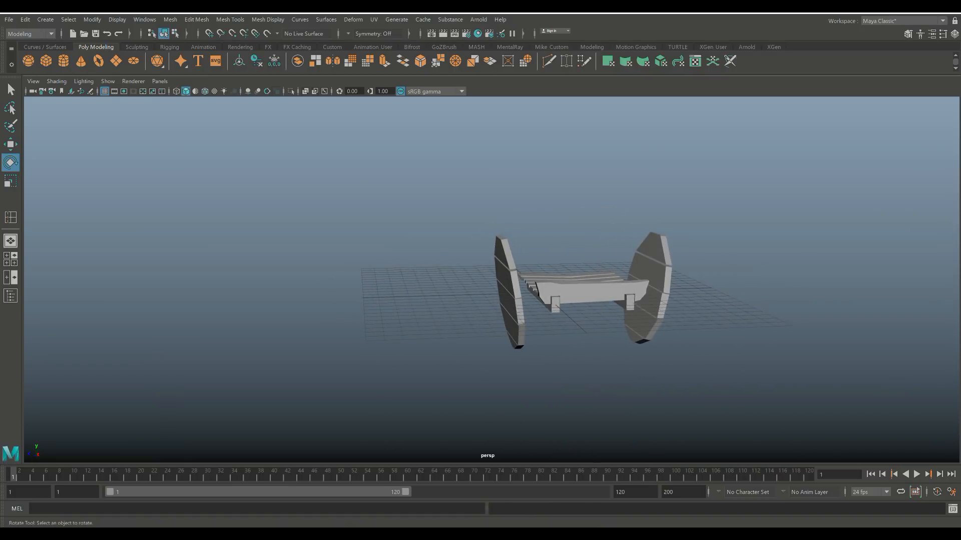
pyautogui.click(652, 273)
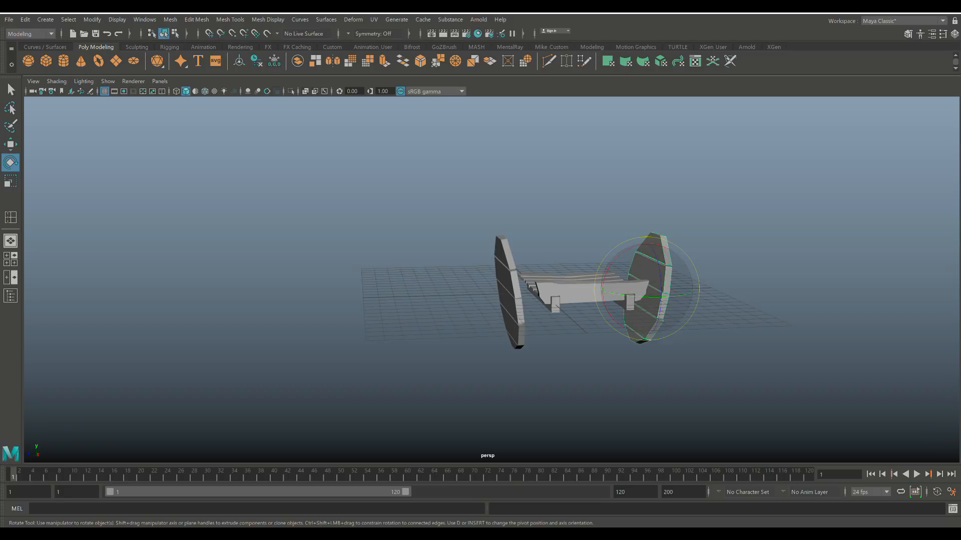
pyautogui.moveTo(655, 258); pyautogui.dragTo(582, 315)
pyautogui.click(675, 250)
pyautogui.keyDown('alt'); pyautogui.moveTo(675, 250); pyautogui.dragTo(580, 148); pyautogui.keyUp('alt')
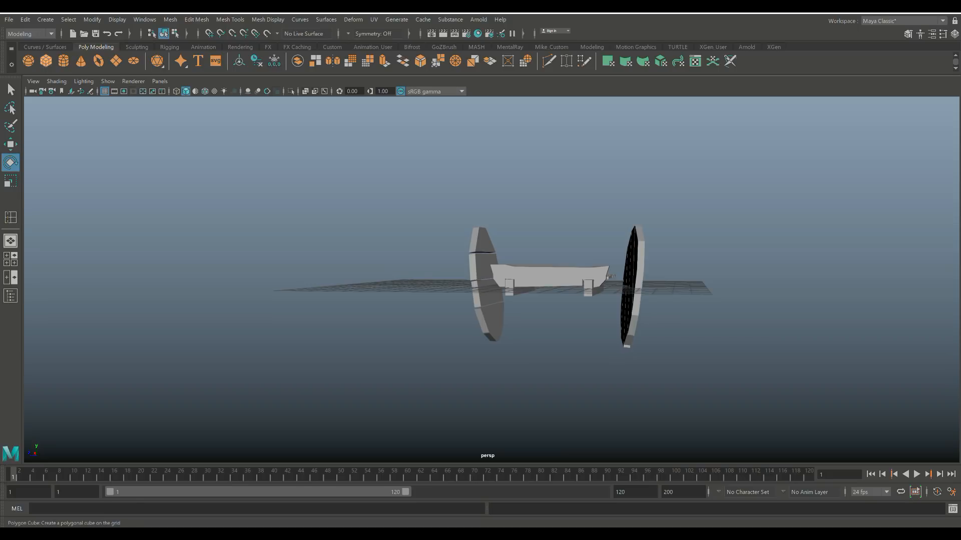
# Create a polygon cylinder, rotate it 90 degrees to lie along the axle direction, and raise it about 7 units above the cart
pyautogui.click(63, 61)
pyautogui.scroll(-2, 493, 280)
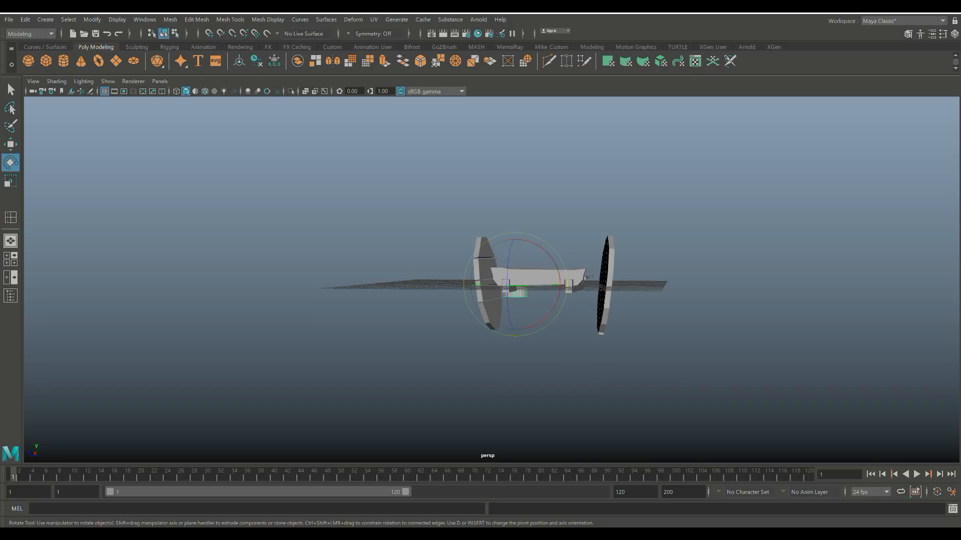
pyautogui.moveTo(538, 246); pyautogui.dragTo(559, 278)
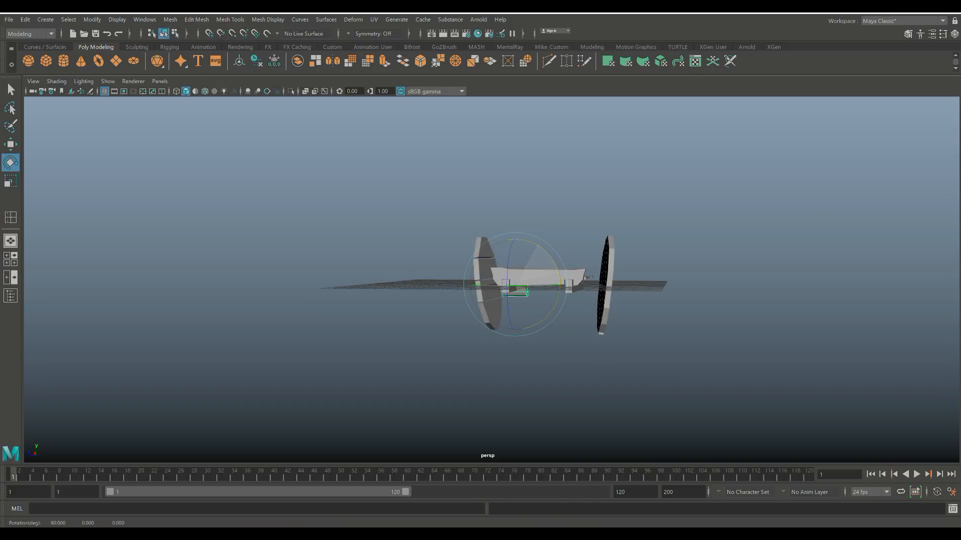
pyautogui.press('w')
pyautogui.moveTo(515, 242); pyautogui.dragTo(515, 150)
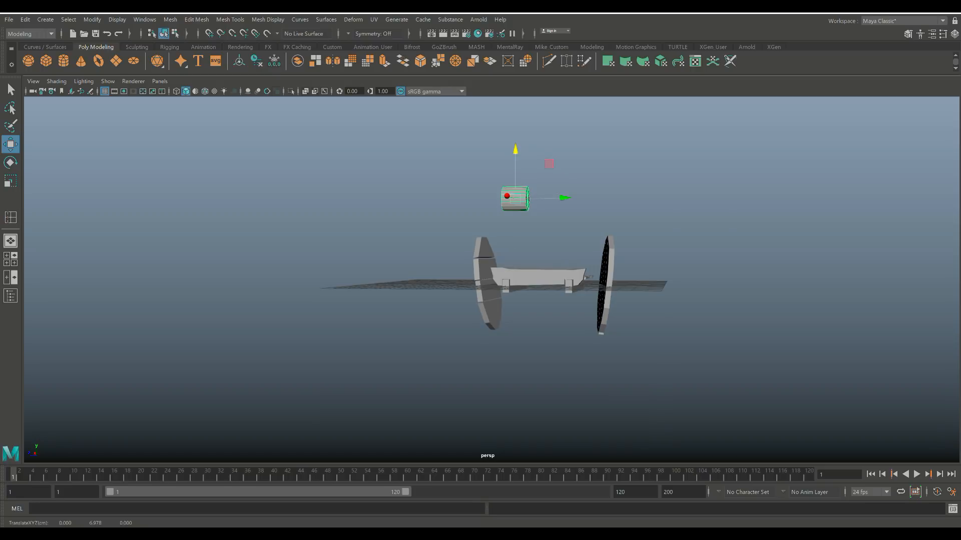
# Set the cylinder's Subdivisions Axis to 5
pyautogui.hotkey('ctrl', 'a')
pyautogui.click(841, 106)
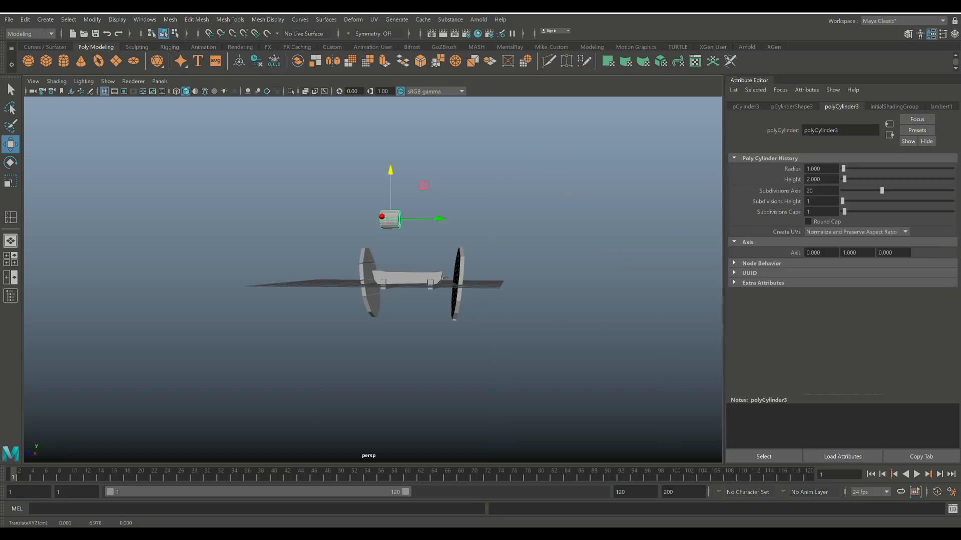
pyautogui.click(816, 190)
pyautogui.write('5')
pyautogui.press('Return')
# Stretch the cylinder lengthwise into a long beam and set its Subdivisions Height to 5
pyautogui.keyDown('alt'); pyautogui.moveTo(370, 281); pyautogui.dragTo(488, 220); pyautogui.keyUp('alt')
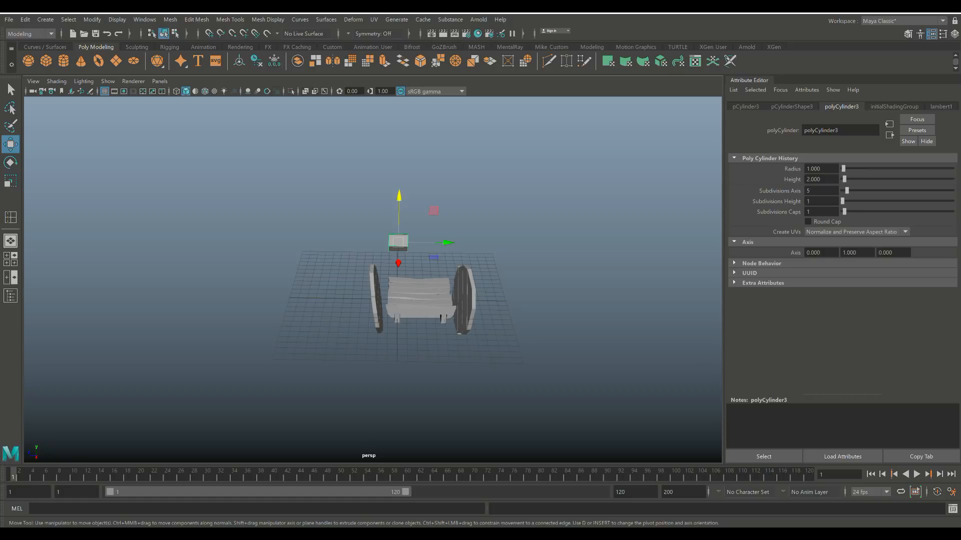
pyautogui.press('r')
pyautogui.moveTo(443, 242); pyautogui.dragTo(571, 246)
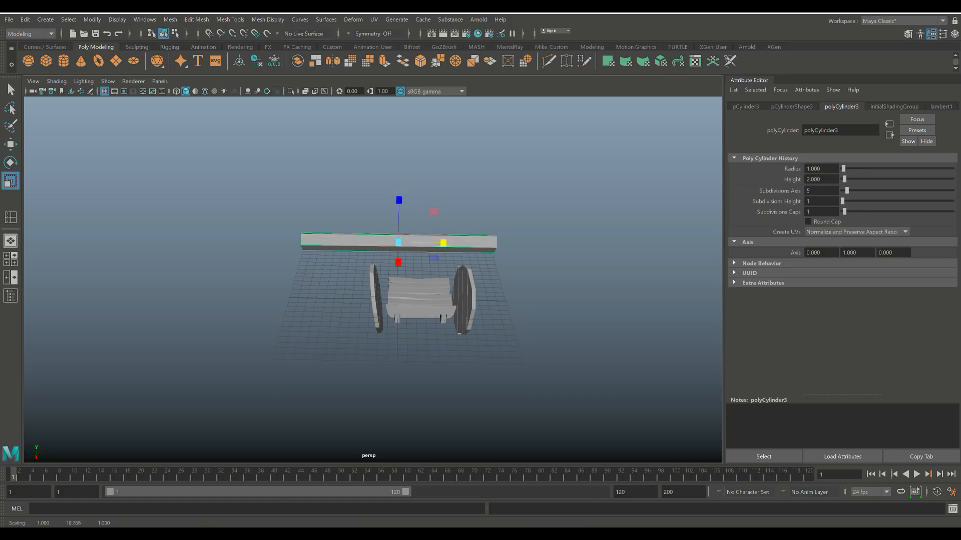
pyautogui.moveTo(844, 201); pyautogui.dragTo(850, 201)
# Move the beam down below the cart and scale it uniformly to a thinner axle
pyautogui.press('w')
pyautogui.moveTo(399, 197); pyautogui.dragTo(398, 294)
pyautogui.press('r')
pyautogui.moveTo(396, 336); pyautogui.dragTo(361, 336)
# In the side view, place the axle just under the cart's supports and lengthen it to reach through both wheels
pyautogui.click(10, 258)
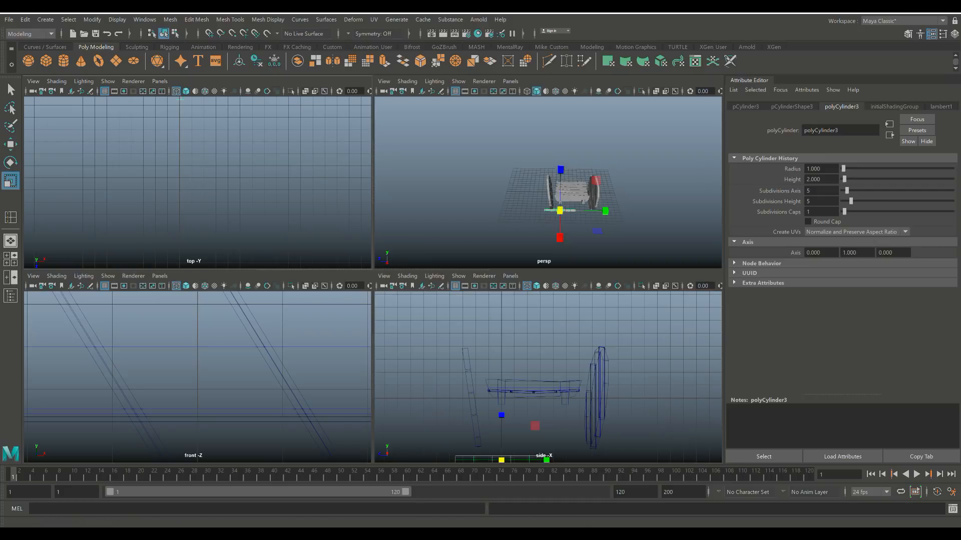
pyautogui.press('space')
pyautogui.press('w')
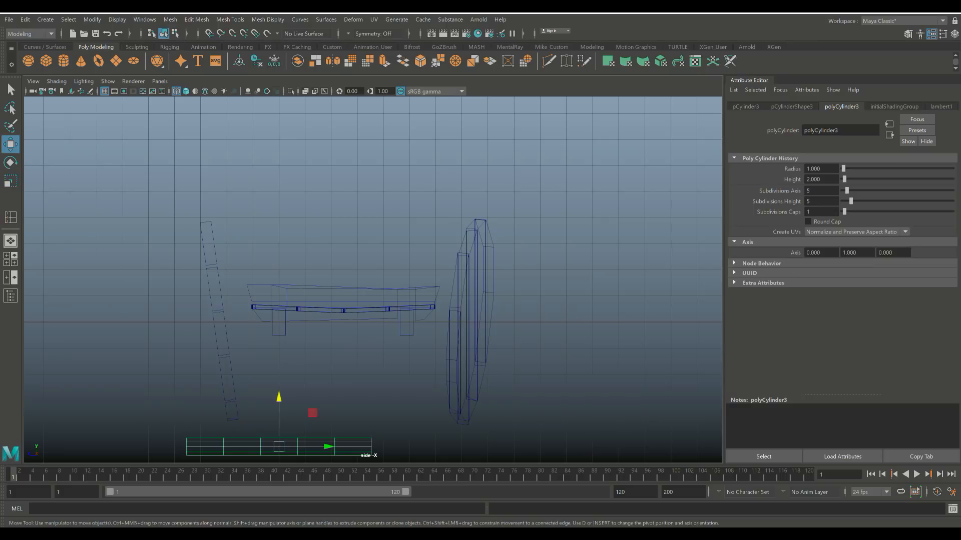
pyautogui.moveTo(279, 447); pyautogui.dragTo(318, 333)
pyautogui.press('r')
pyautogui.moveTo(385, 333); pyautogui.dragTo(437, 333)
pyautogui.scroll(1, 438, 334)
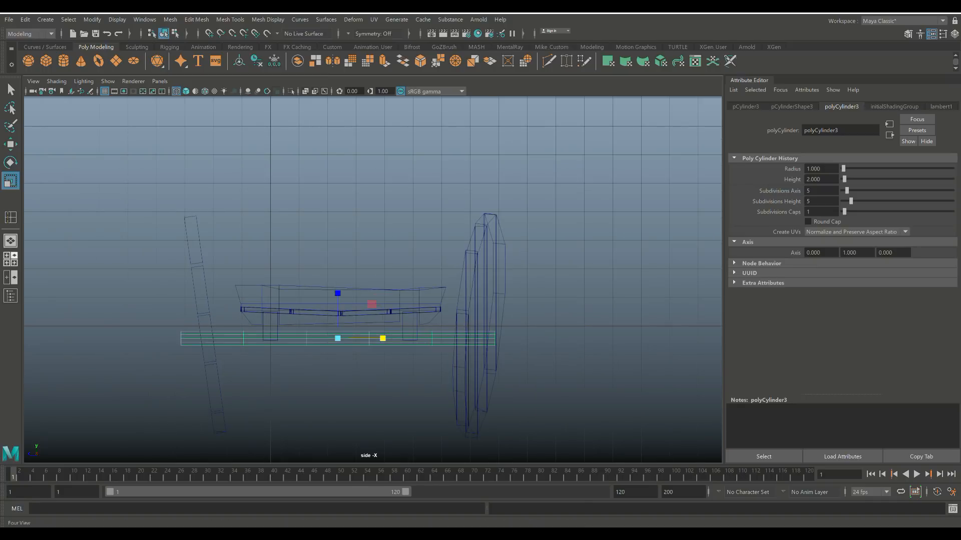
# In the perspective view, select the vertices at one end of the axle and raise them so that end bends upward
pyautogui.press('space')
pyautogui.press('space')
pyautogui.scroll(4, 373, 280)
pyautogui.keyDown('alt'); pyautogui.moveTo(373, 300); pyautogui.dragTo(561, 261); pyautogui.keyUp('alt')
pyautogui.moveTo(416, 308); pyautogui.dragTo(366, 265, button='right')
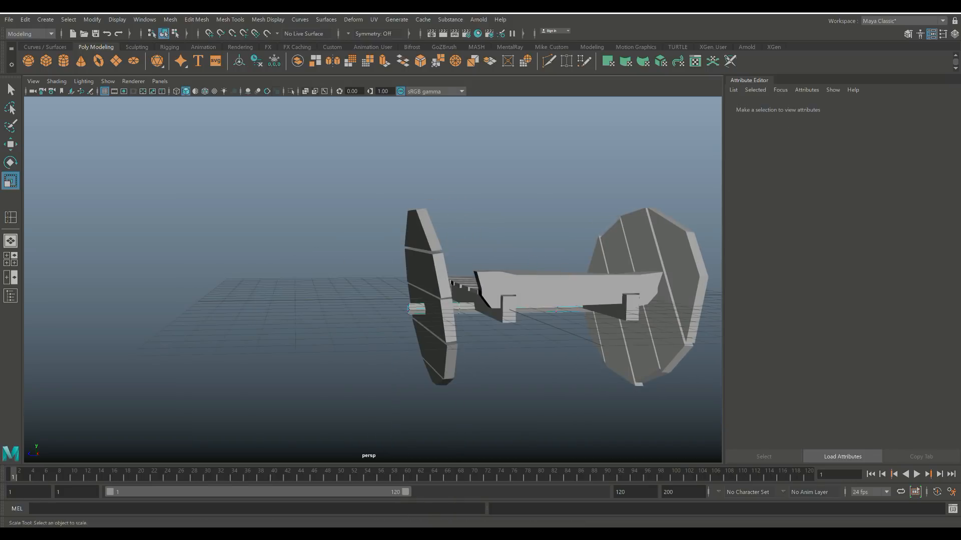
pyautogui.keyDown('alt'); pyautogui.moveTo(373, 268); pyautogui.dragTo(337, 268); pyautogui.keyUp('alt')
pyautogui.moveTo(407, 356); pyautogui.dragTo(450, 330)
pyautogui.scroll(4, 407, 356)
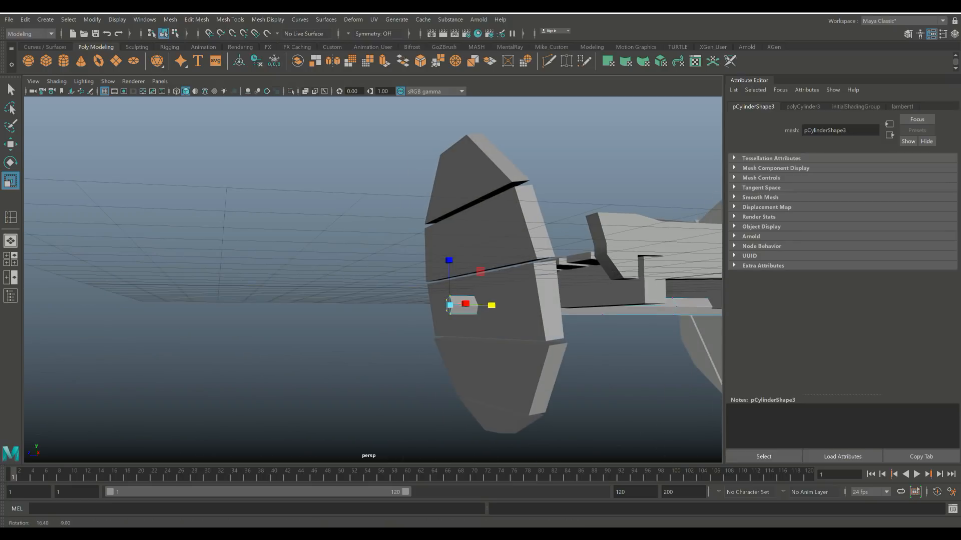
pyautogui.press('w')
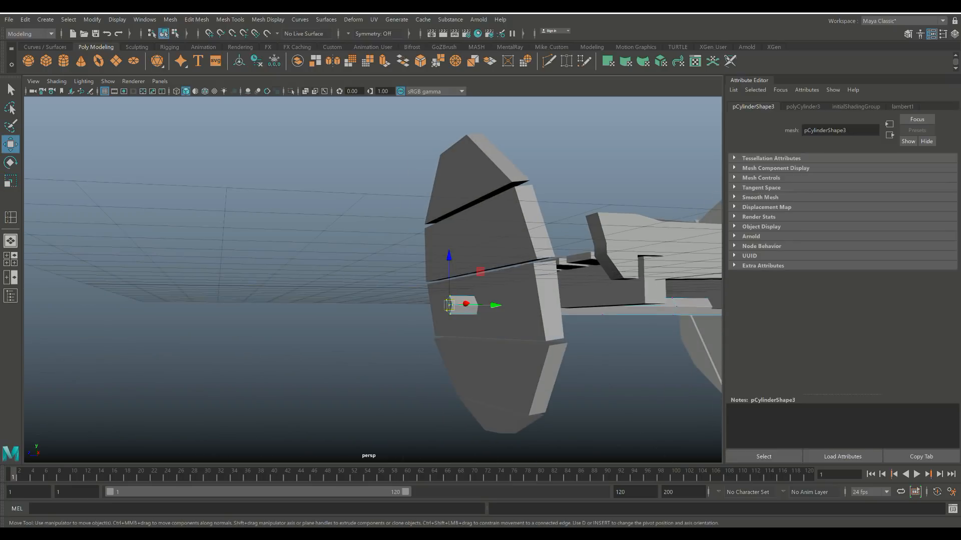
pyautogui.moveTo(449, 273); pyautogui.dragTo(669, 250)
# Select the vertices at the axle's opposite end and raise them to bend that end upward as well
pyautogui.scroll(-5, 448, 242)
pyautogui.keyDown('alt'); pyautogui.moveTo(380, 271); pyautogui.dragTo(491, 305); pyautogui.keyUp('alt')
pyautogui.moveTo(581, 422); pyautogui.dragTo(477, 380)
pyautogui.moveTo(418, 276); pyautogui.dragTo(620, 240)
pyautogui.scroll(1, 621, 240)
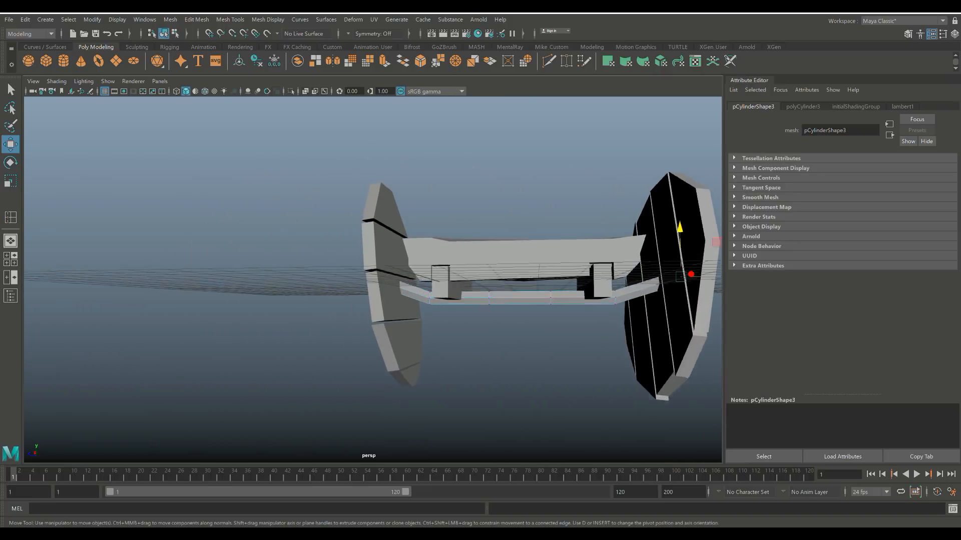
# Select the axle's middle vertices and lower them slightly so the axle sags in the centre
pyautogui.scroll(3, 620, 240)
pyautogui.keyDown('alt'); pyautogui.moveTo(620, 240); pyautogui.dragTo(470, 246, button='middle'); pyautogui.keyUp('alt')
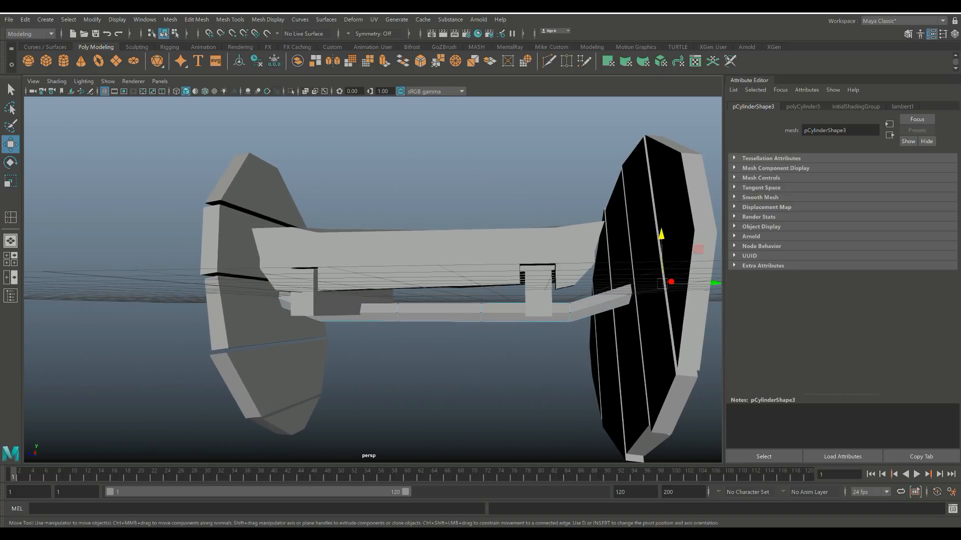
pyautogui.moveTo(439, 263); pyautogui.dragTo(462, 227)
pyautogui.scroll(2, 462, 228)
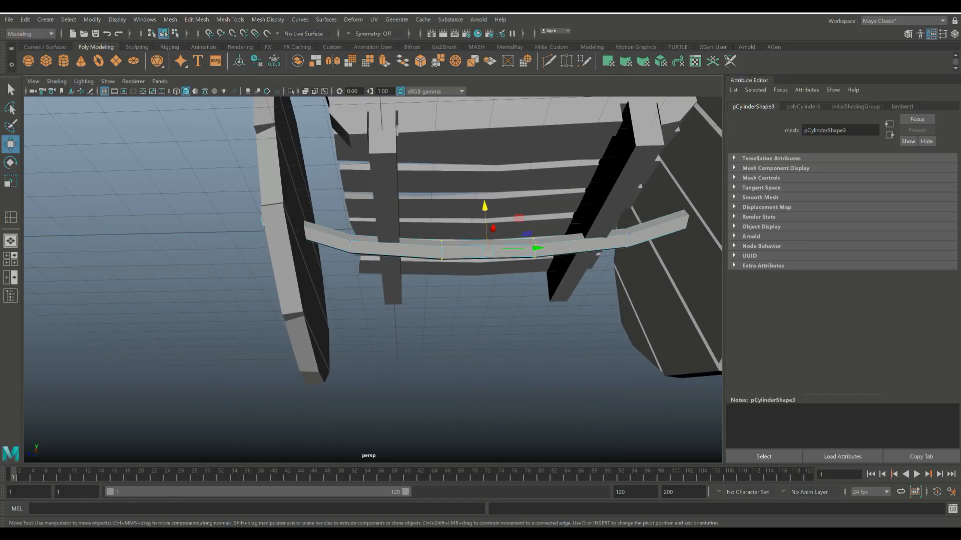
# Select the underside faces of both supports beneath the bed and lower them so the supports become deeper
pyautogui.click(383, 180)
pyautogui.moveTo(384, 200); pyautogui.dragTo(386, 220, button='right')
pyautogui.click(386, 220)
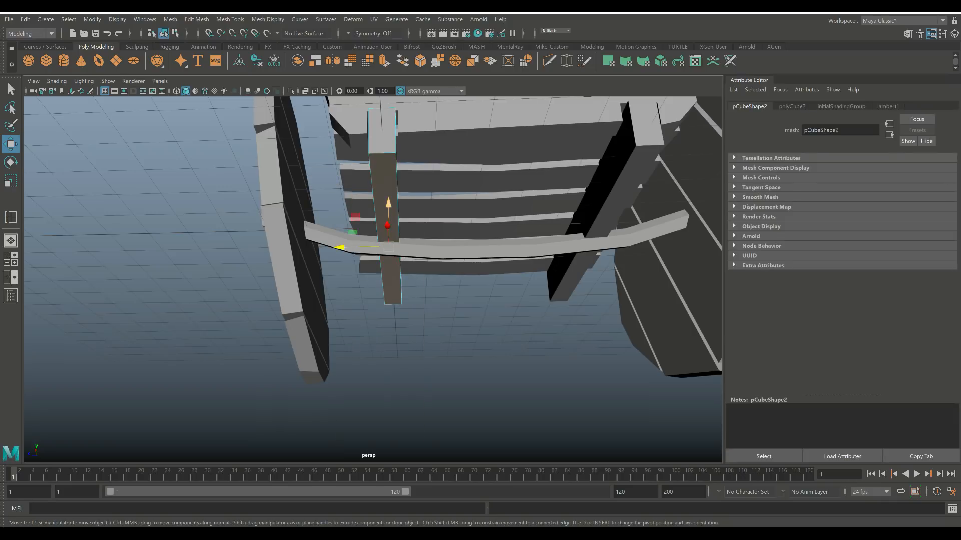
pyautogui.moveTo(388, 202); pyautogui.dragTo(315, 208)
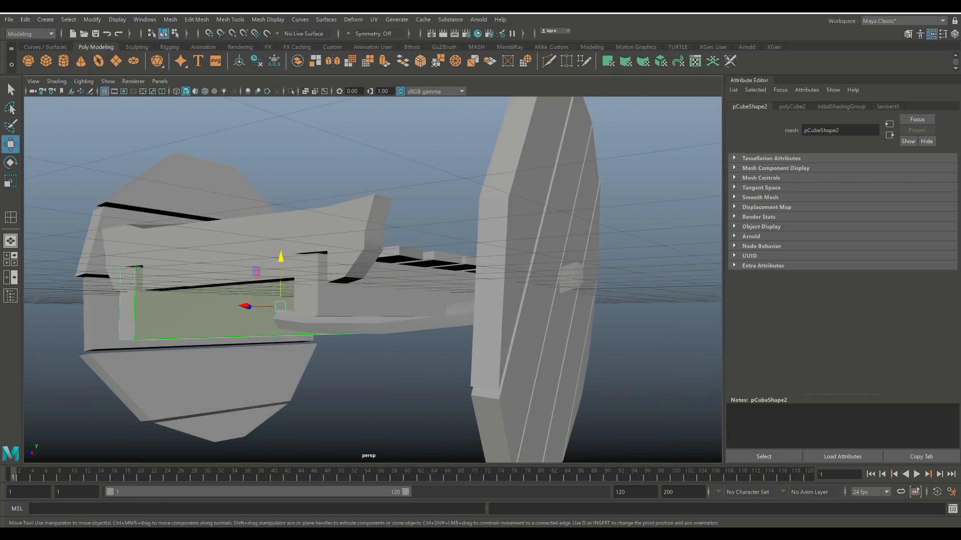
pyautogui.click(351, 300)
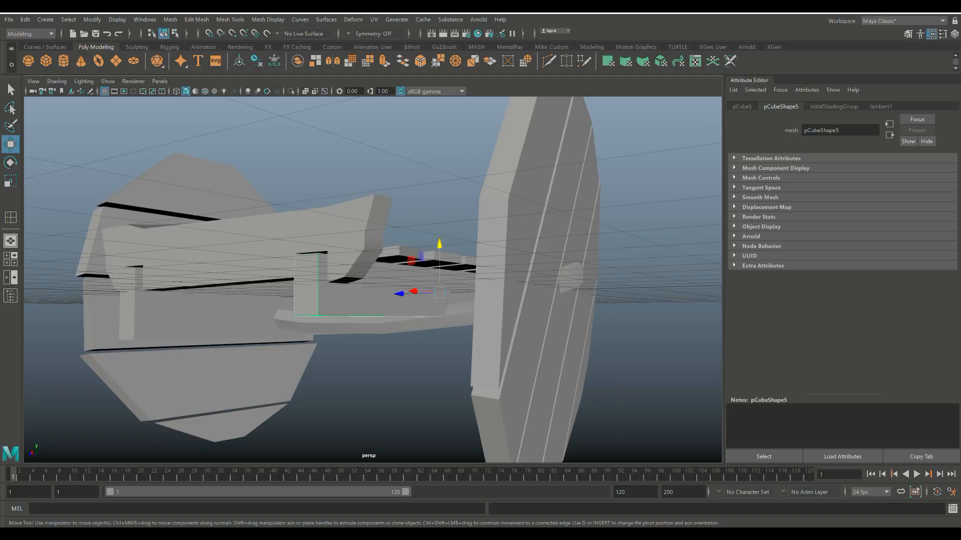
pyautogui.keyDown('alt'); pyautogui.moveTo(350, 300); pyautogui.dragTo(320, 260); pyautogui.keyUp('alt')
pyautogui.moveTo(416, 150); pyautogui.dragTo(417, 123, button='right')
pyautogui.moveTo(468, 146); pyautogui.dragTo(469, 162)
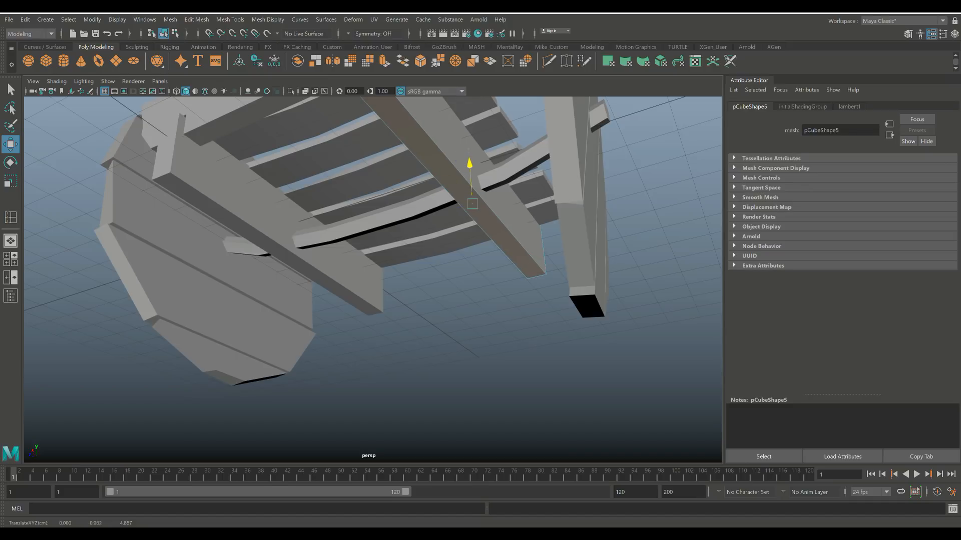
# Select one of the plank wheels and rotate it very slightly to adjust its tilt
pyautogui.click(430, 311)
pyautogui.scroll(-6, 430, 300)
pyautogui.keyDown('alt'); pyautogui.moveTo(420, 280); pyautogui.dragTo(455, 270); pyautogui.keyUp('alt')
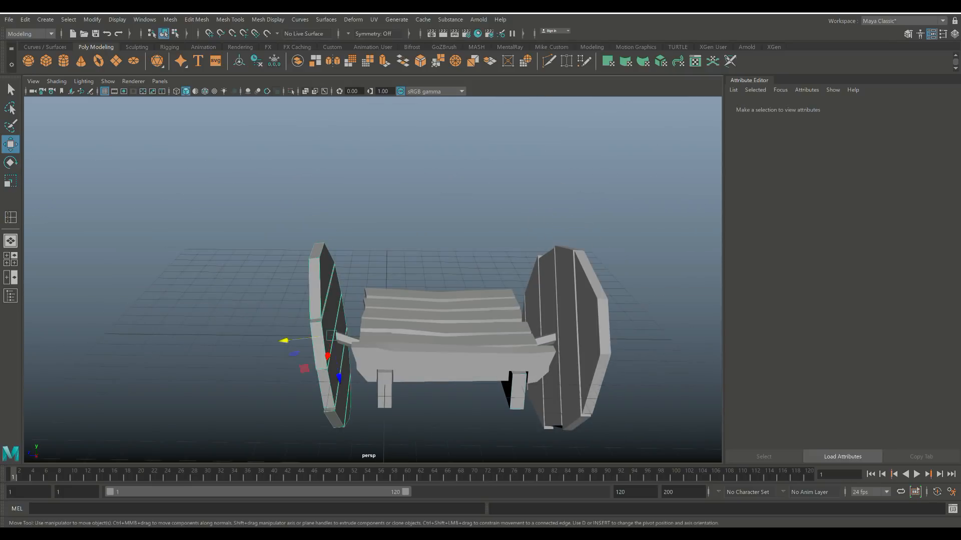
pyautogui.click(326, 350)
pyautogui.press('e')
pyautogui.moveTo(308, 354); pyautogui.dragTo(306, 352)
pyautogui.click(250, 300)
# Insert an edge loop near the same end of each of the two supports with the Insert Edge Loop tool
pyautogui.scroll(-4, 373, 280)
pyautogui.keyDown('alt'); pyautogui.moveTo(373, 280); pyautogui.dragTo(616, 275); pyautogui.keyUp('alt')
pyautogui.scroll(2, 372, 279)
pyautogui.scroll(4, 372, 280)
pyautogui.keyDown('alt'); pyautogui.moveTo(450, 301); pyautogui.dragTo(345, 265); pyautogui.keyUp('alt')
pyautogui.click(492, 305)
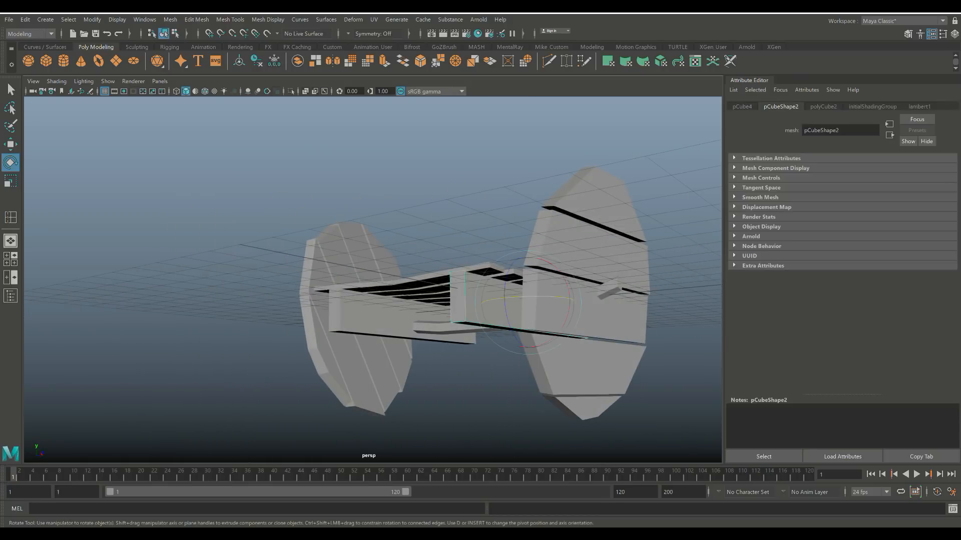
pyautogui.click(230, 19)
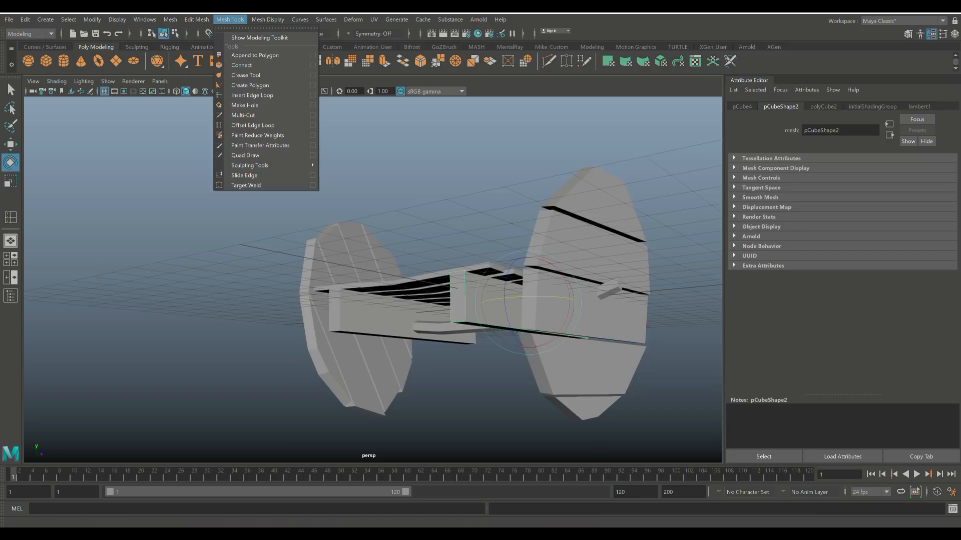
pyautogui.click(252, 95)
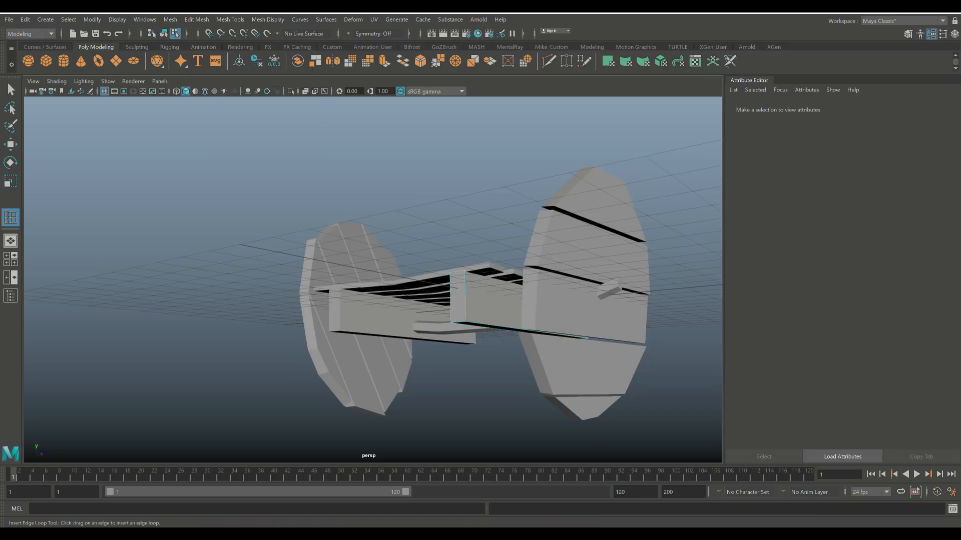
pyautogui.click(503, 328)
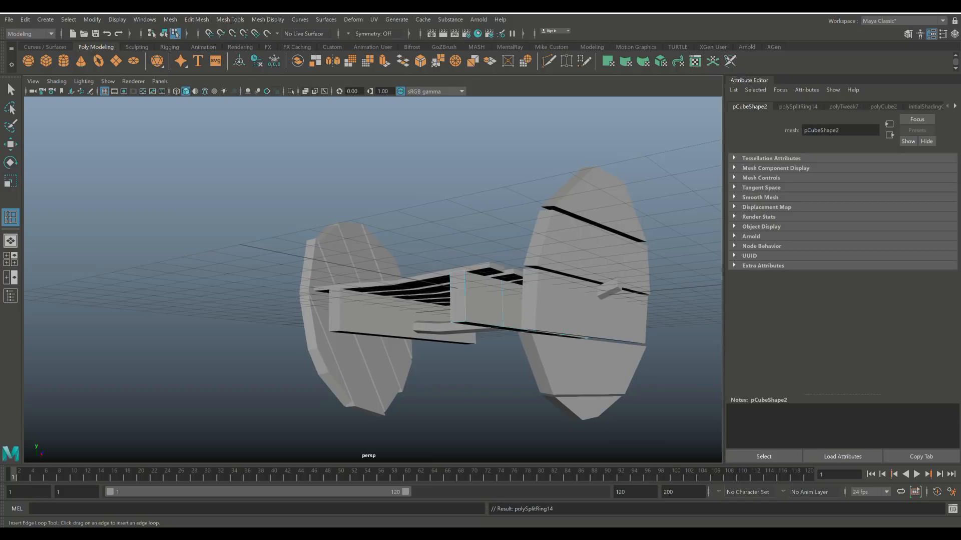
pyautogui.click(374, 330)
pyautogui.click(375, 334)
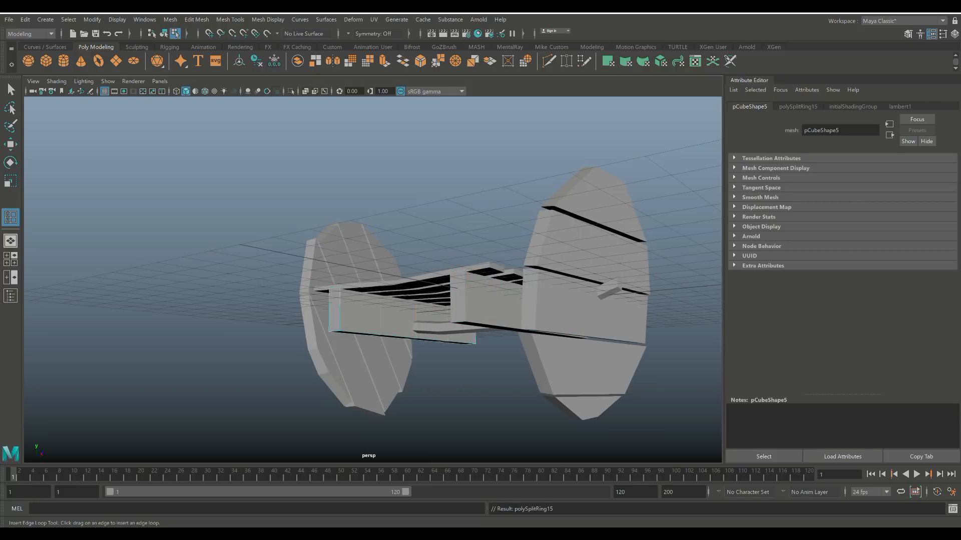
# Select the bottom edge at the end of one support and raise it to taper that end
pyautogui.press('q')
pyautogui.moveTo(341, 265); pyautogui.dragTo(341, 238, button='right')
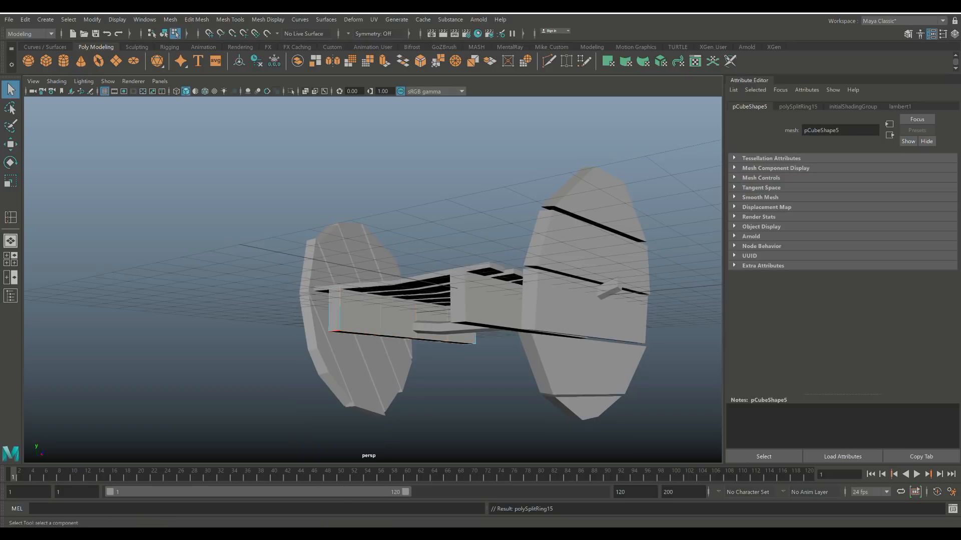
pyautogui.press('w')
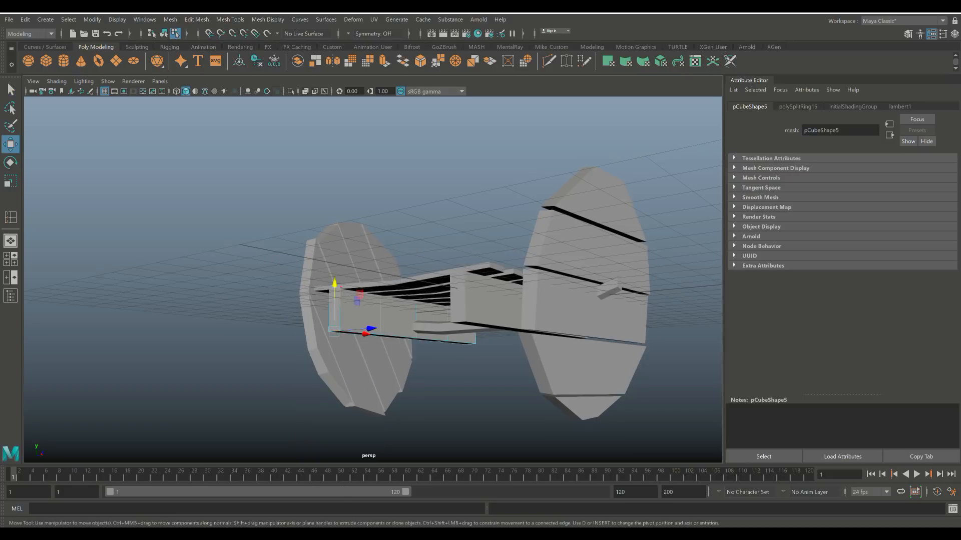
pyautogui.moveTo(335, 284); pyautogui.dragTo(335, 261)
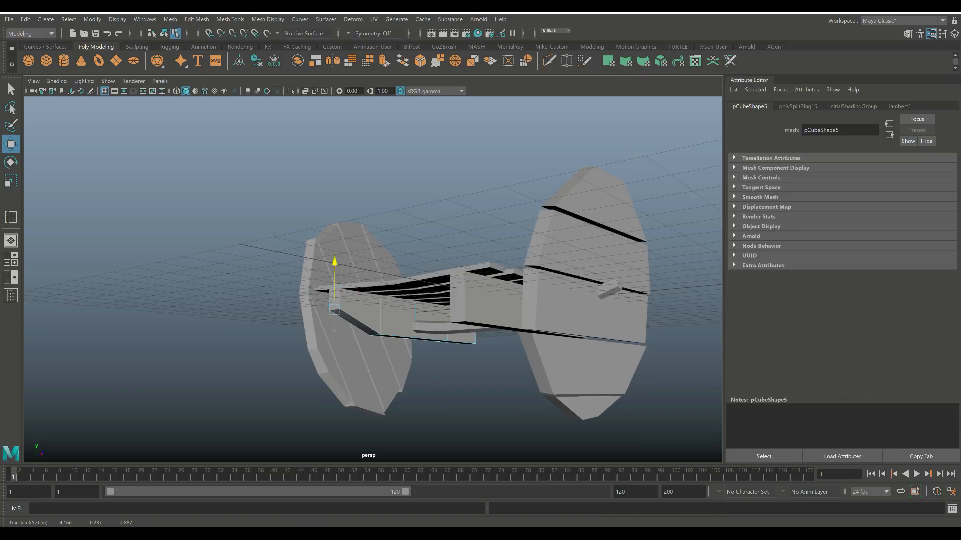
# Raise the bottom end edge of the other support to give it a matching tapered end
pyautogui.click(447, 323)
pyautogui.click(526, 309)
pyautogui.click(458, 323)
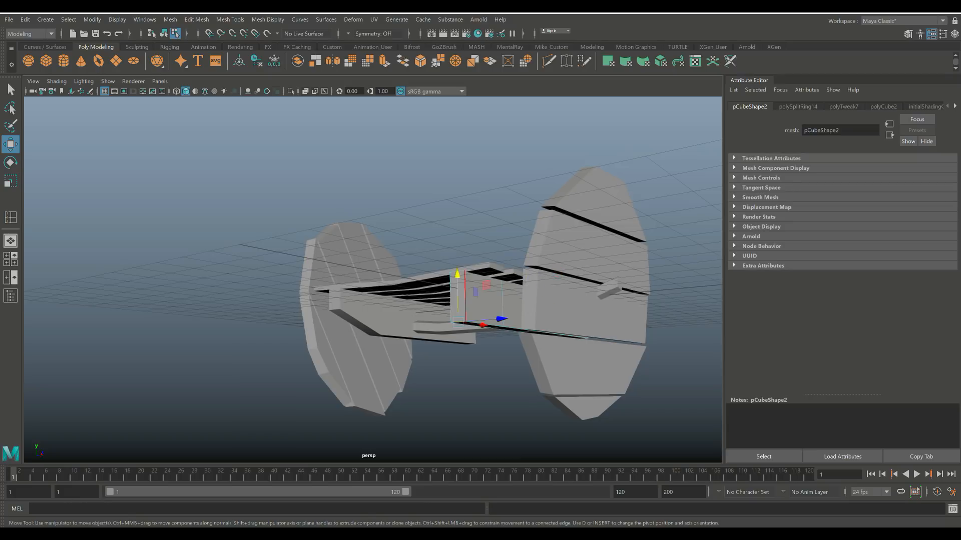
pyautogui.moveTo(457, 274); pyautogui.dragTo(457, 250)
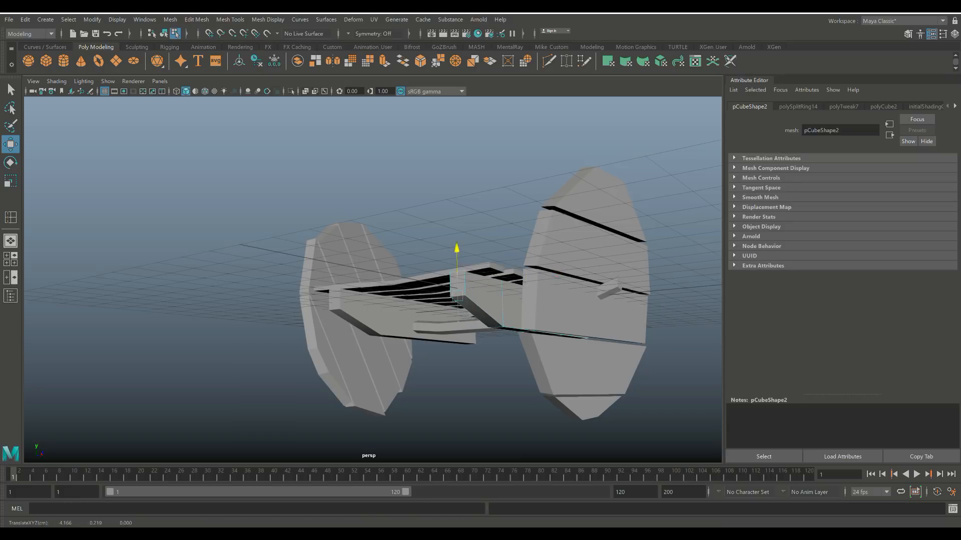
pyautogui.click(450, 200)
# Duplicate the bent axle and move the copy out clear of the cart along its length
pyautogui.scroll(-3, 372, 280)
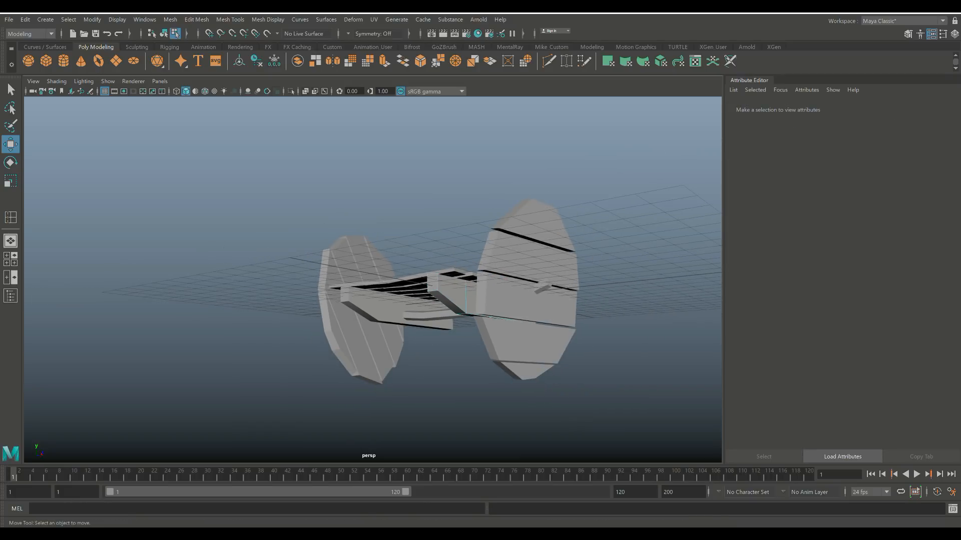
pyautogui.keyDown('alt'); pyautogui.moveTo(465, 280); pyautogui.dragTo(562, 334); pyautogui.keyUp('alt')
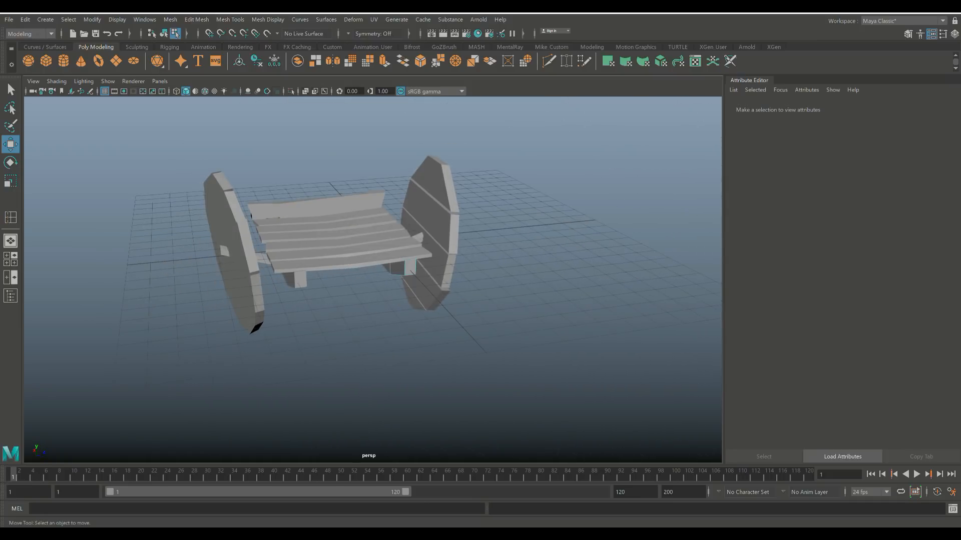
pyautogui.keyDown('alt'); pyautogui.moveTo(420, 320); pyautogui.dragTo(403, 210); pyautogui.keyUp('alt')
pyautogui.moveTo(330, 345); pyautogui.dragTo(377, 249, button='right')
pyautogui.keyDown('alt'); pyautogui.moveTo(353, 302); pyautogui.dragTo(343, 361); pyautogui.keyUp('alt')
pyautogui.hotkey('ctrl', 'd')
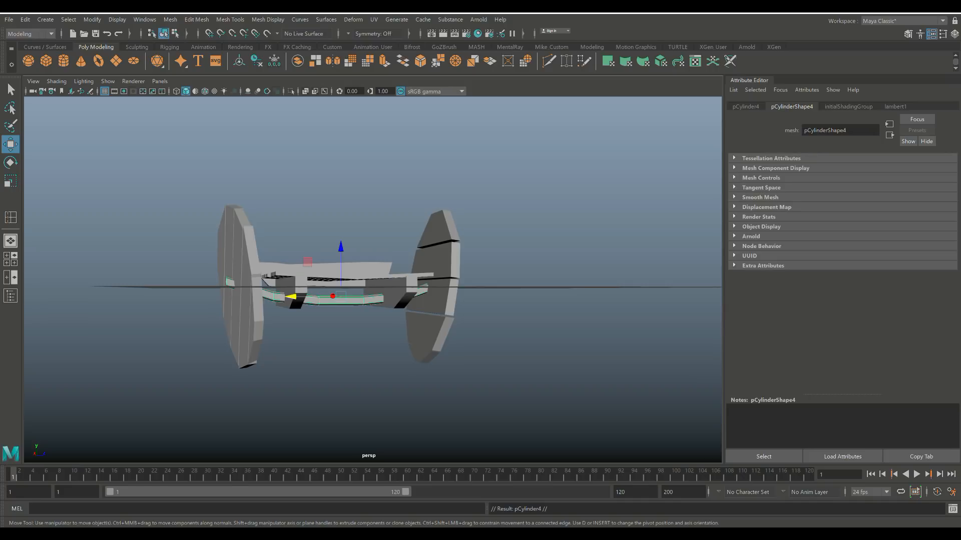
pyautogui.scroll(-2, 343, 320)
pyautogui.keyDown('alt'); pyautogui.moveTo(330, 320); pyautogui.dragTo(397, 340); pyautogui.keyUp('alt')
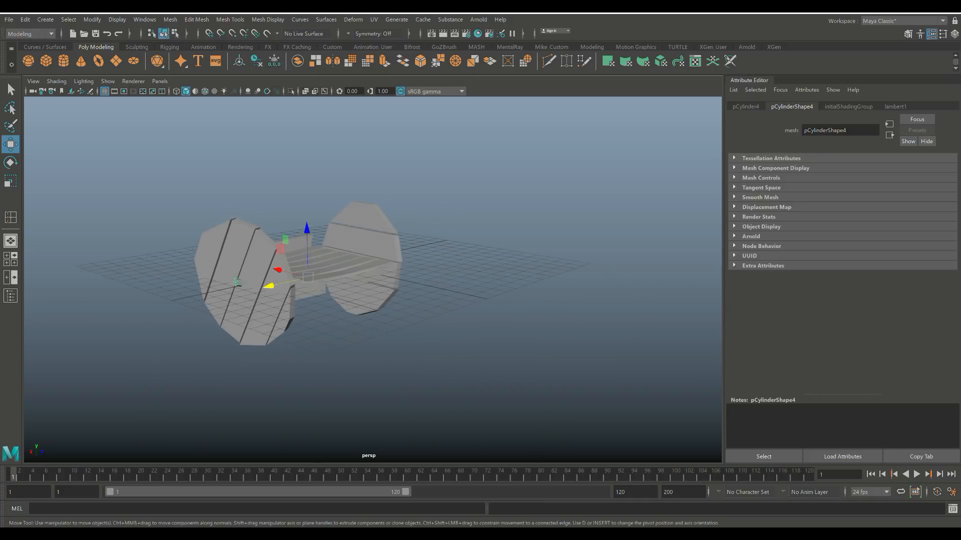
pyautogui.moveTo(269, 286); pyautogui.dragTo(408, 302)
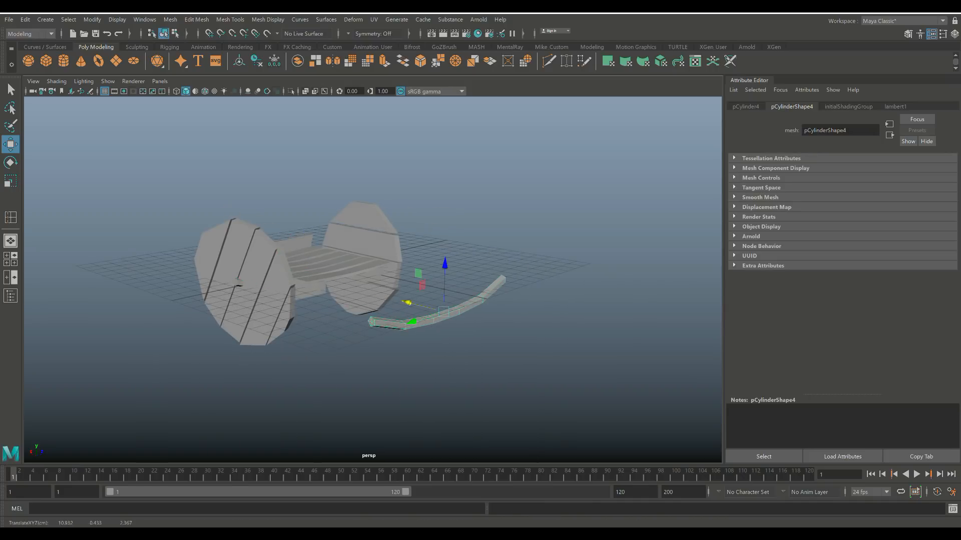
# Rotate the copied bar a quarter turn so it runs perpendicular to the axle as a pulling pole
pyautogui.press('e')
pyautogui.moveTo(433, 325); pyautogui.dragTo(469, 324)
pyautogui.keyDown('alt'); pyautogui.moveTo(380, 280); pyautogui.dragTo(270, 320); pyautogui.keyUp('alt')
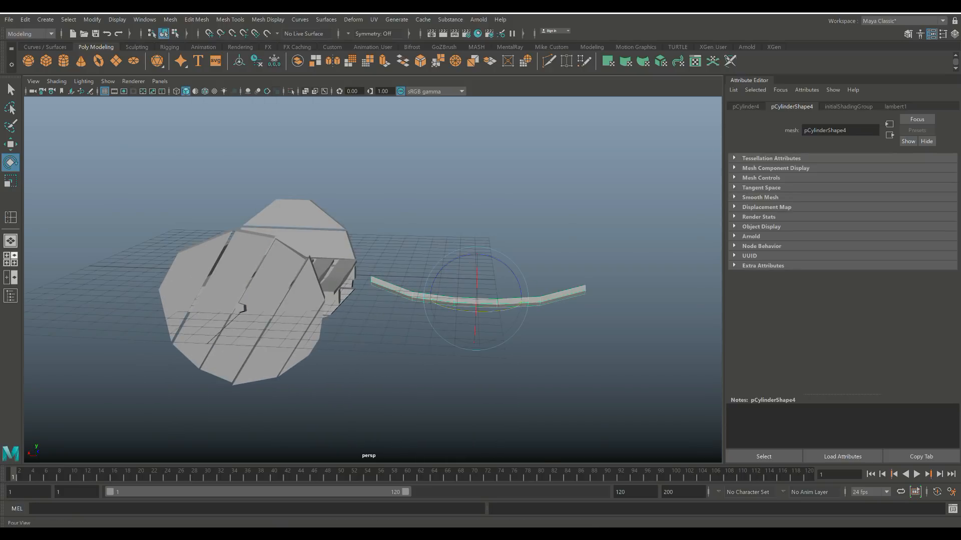
# In the front view, select the vertices at the pole's outer end and lower them to flatten the bend
pyautogui.click(11, 259)
pyautogui.scroll(-8, 197, 376)
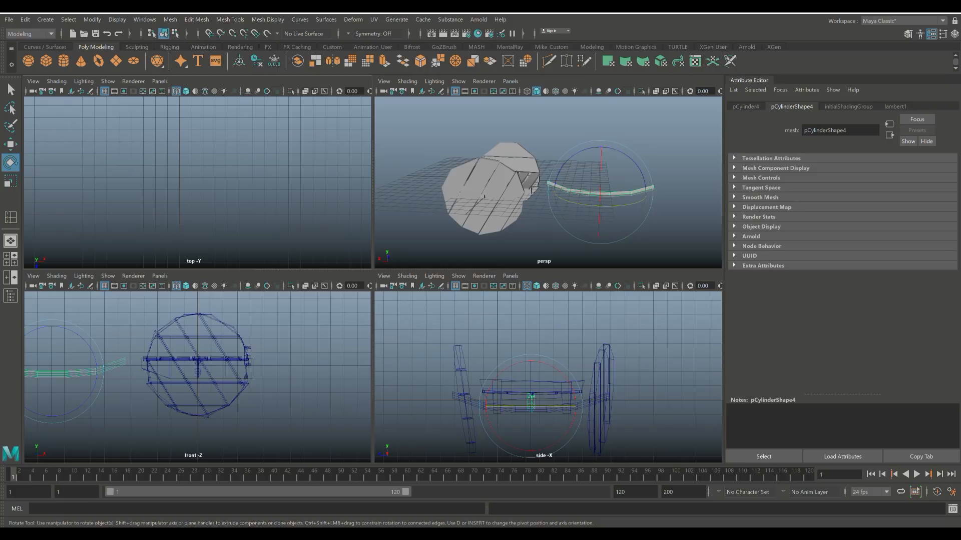
pyautogui.press('space')
pyautogui.press('f')
pyautogui.scroll(-5, 372, 280)
pyautogui.scroll(1, 373, 279)
pyautogui.moveTo(221, 266); pyautogui.dragTo(175, 265, button='right')
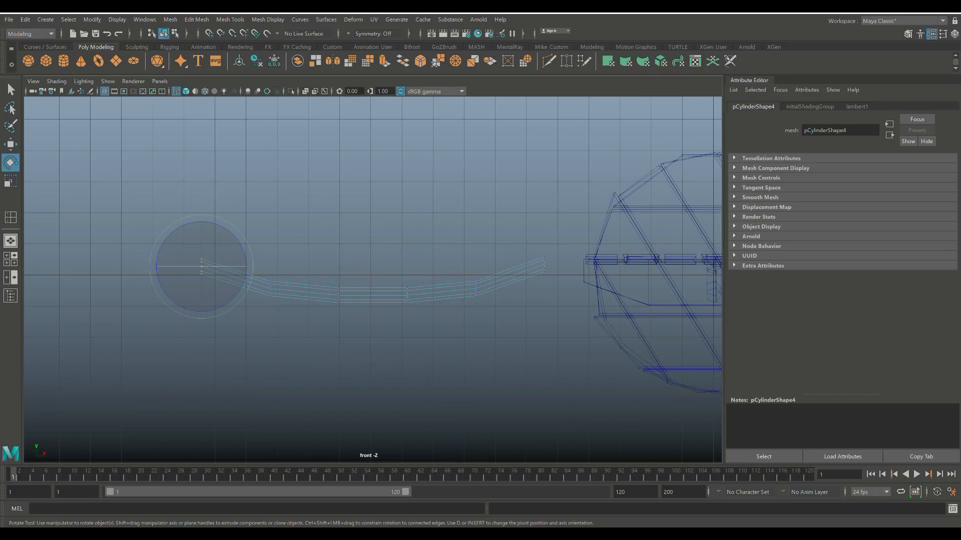
pyautogui.press('w')
pyautogui.moveTo(201, 230); pyautogui.dragTo(201, 235)
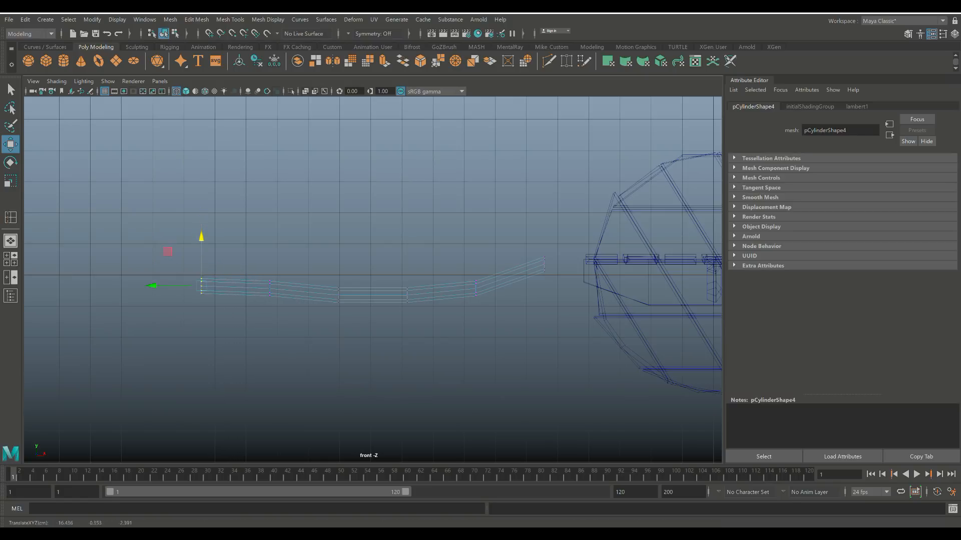
# Lower the vertices at the pole's cart-side end to flatten it, and return to the perspective view
pyautogui.moveTo(531, 244); pyautogui.dragTo(559, 284)
pyautogui.moveTo(544, 216); pyautogui.dragTo(544, 239)
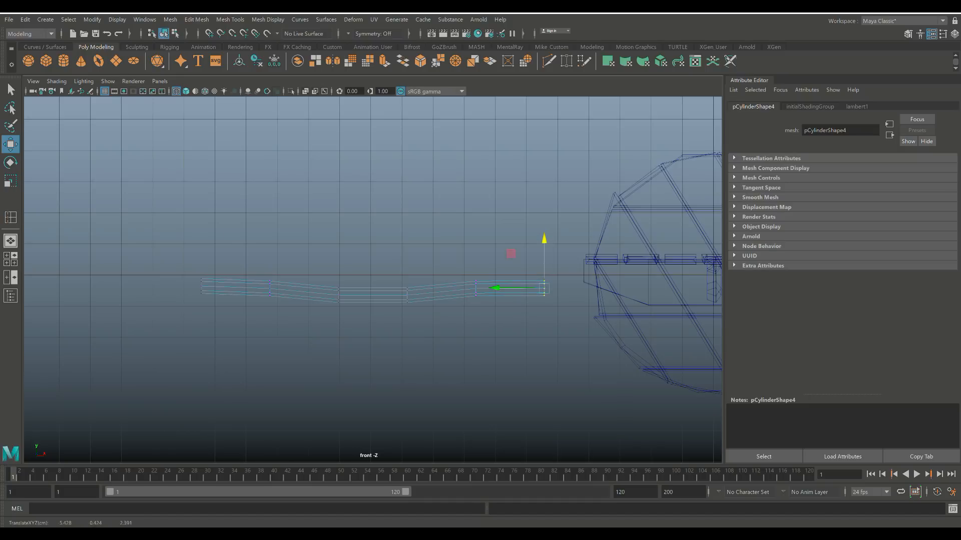
pyautogui.press('space')
pyautogui.press('space')
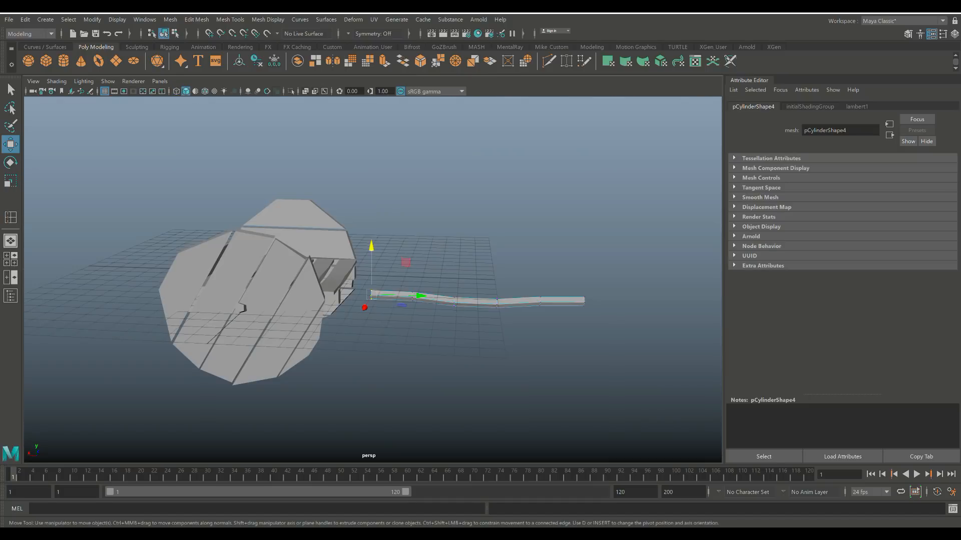
# Move the whole pole back toward the cart so its inner end sits beneath the plank bed
pyautogui.moveTo(484, 265); pyautogui.dragTo(533, 248, button='right')
pyautogui.keyDown('alt'); pyautogui.moveTo(533, 248); pyautogui.dragTo(468, 296); pyautogui.keyUp('alt')
pyautogui.moveTo(490, 363); pyautogui.dragTo(488, 205)
pyautogui.scroll(4, 372, 280)
pyautogui.keyDown('alt'); pyautogui.moveTo(487, 260); pyautogui.dragTo(358, 260, button='middle'); pyautogui.keyUp('alt')
pyautogui.keyDown('alt'); pyautogui.moveTo(381, 270); pyautogui.dragTo(288, 227); pyautogui.keyUp('alt')
# Select the pole's outer end face, extrude it outward by another segment and lower the new end slightly
pyautogui.moveTo(379, 266); pyautogui.dragTo(381, 295, button='right')
pyautogui.scroll(4, 381, 295)
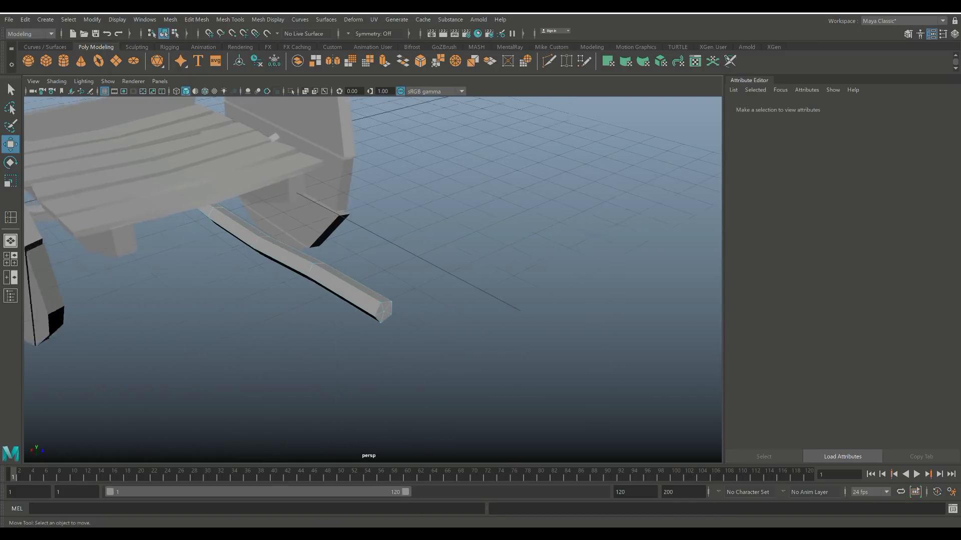
pyautogui.keyDown('alt'); pyautogui.moveTo(373, 290); pyautogui.dragTo(506, 303); pyautogui.keyUp('alt')
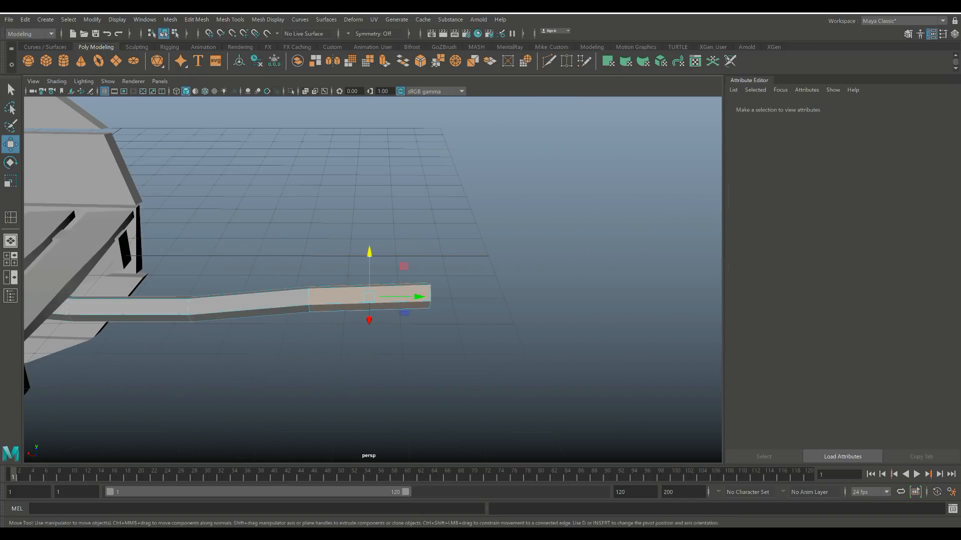
pyautogui.moveTo(450, 260); pyautogui.dragTo(373, 330)
pyautogui.hotkey('ctrl', 'e')
pyautogui.moveTo(478, 296); pyautogui.dragTo(584, 295)
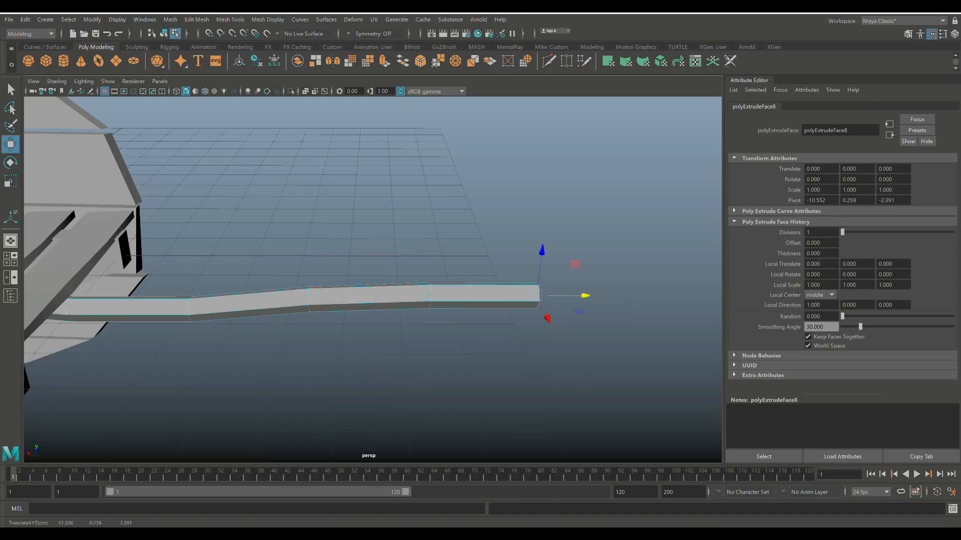
pyautogui.moveTo(542, 250); pyautogui.dragTo(542, 255)
pyautogui.scroll(-8, 543, 255)
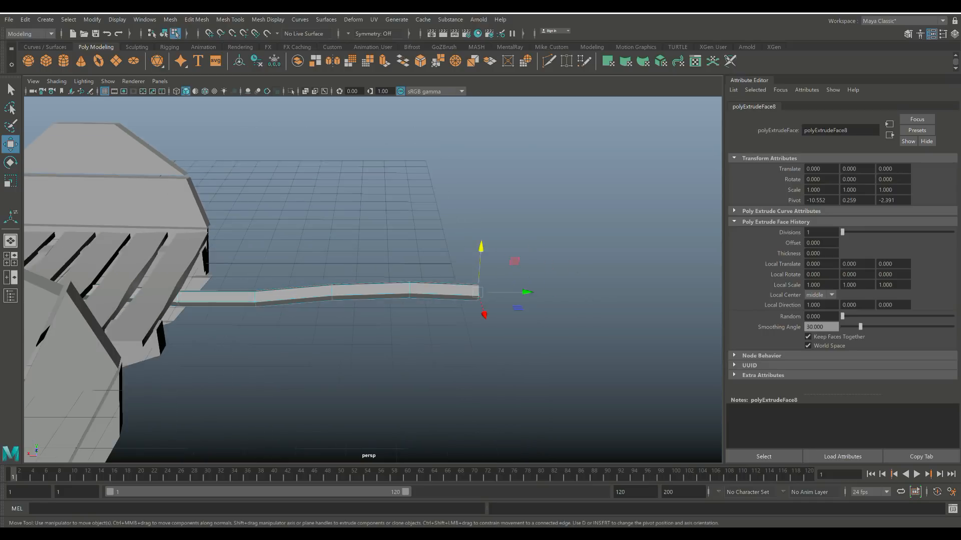
pyautogui.scroll(3, 370, 278)
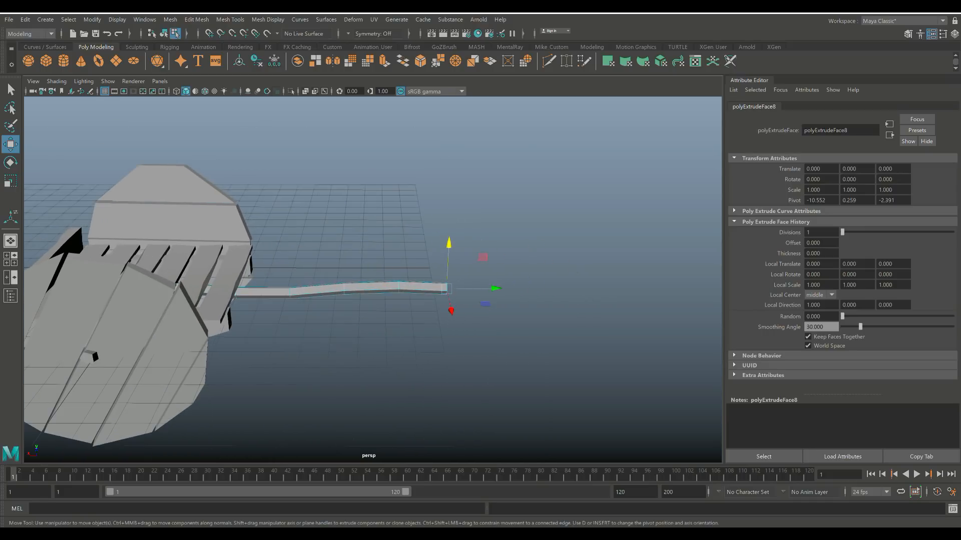
# Duplicate the pole, move the copy outward and rotate it to lie crosswise as a handlebar
pyautogui.keyDown('alt'); pyautogui.moveTo(450, 270); pyautogui.dragTo(346, 280); pyautogui.keyUp('alt')
pyautogui.moveTo(332, 255); pyautogui.dragTo(386, 241, button='right')
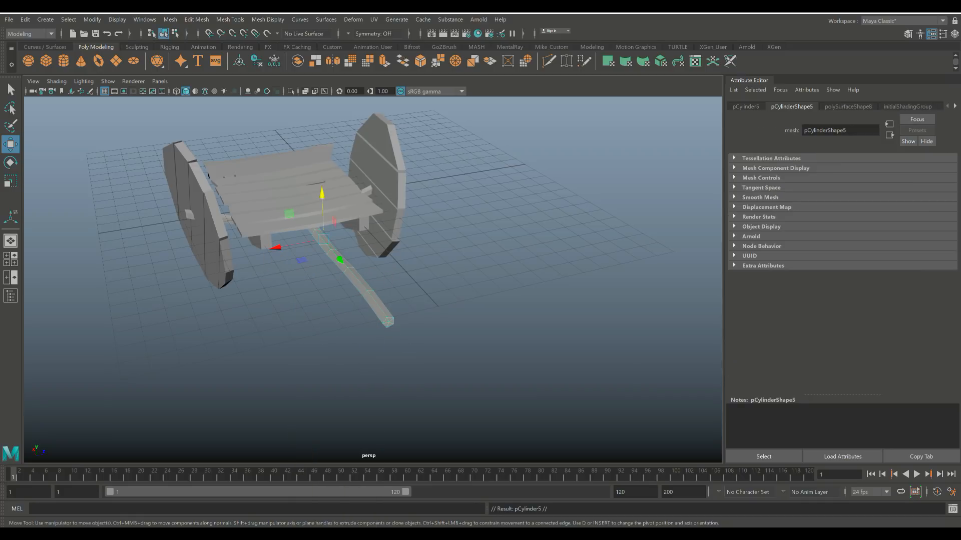
pyautogui.moveTo(340, 260); pyautogui.dragTo(423, 366)
pyautogui.press('e')
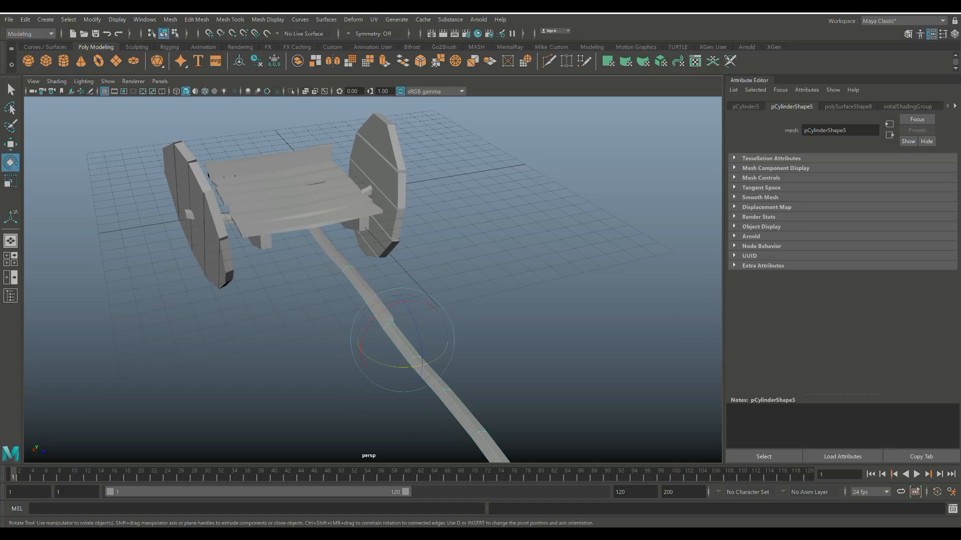
pyautogui.moveTo(387, 365); pyautogui.dragTo(391, 326)
# Shorten the crosswise handlebar by deleting the faces of the outer two segments at each of its ends in the top view
pyautogui.press('w')
pyautogui.press('space')
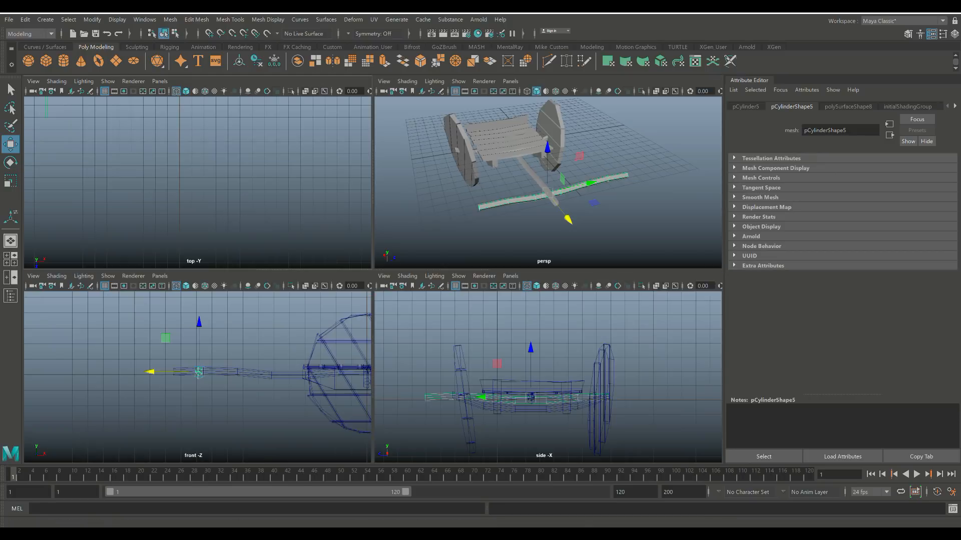
pyautogui.press('space')
pyautogui.press('f')
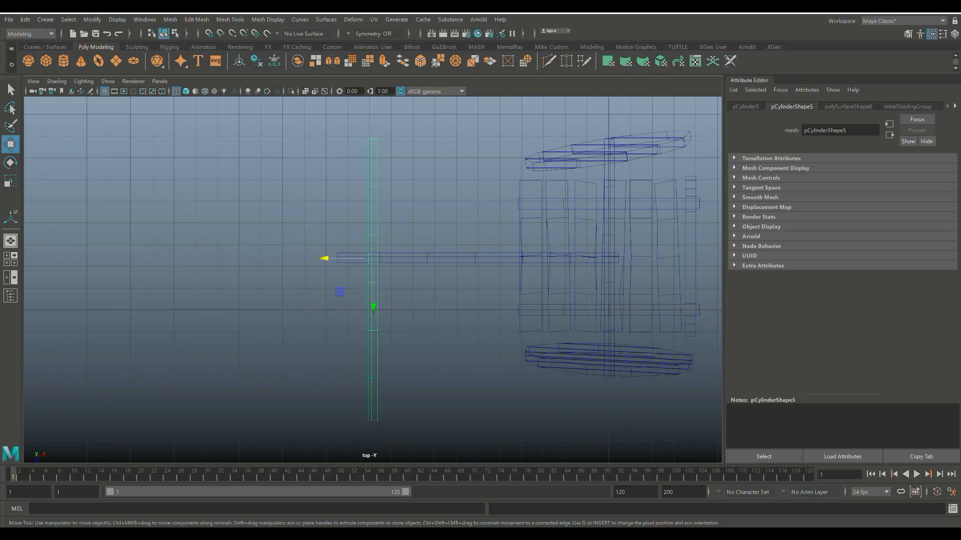
pyautogui.moveTo(376, 264); pyautogui.dragTo(375, 293, button='right')
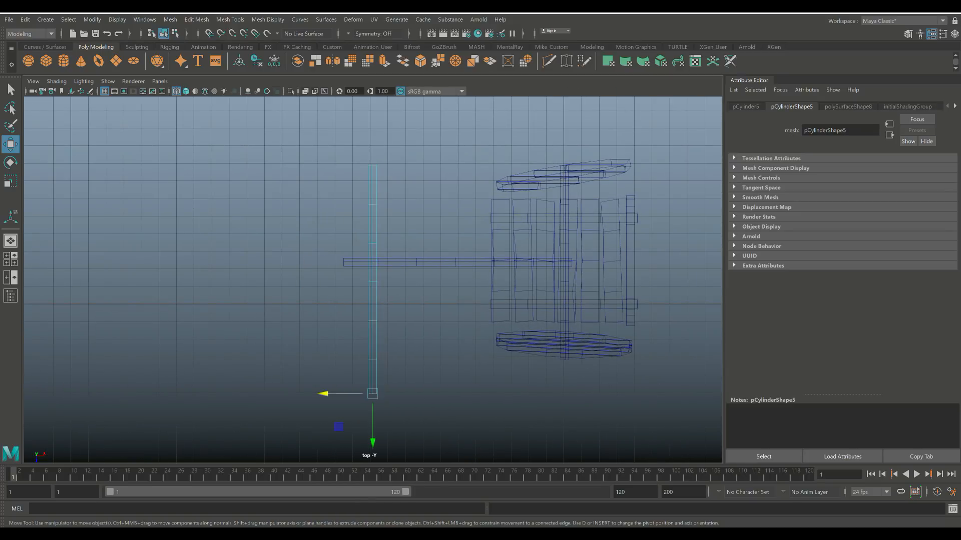
pyautogui.moveTo(321, 343); pyautogui.dragTo(420, 424)
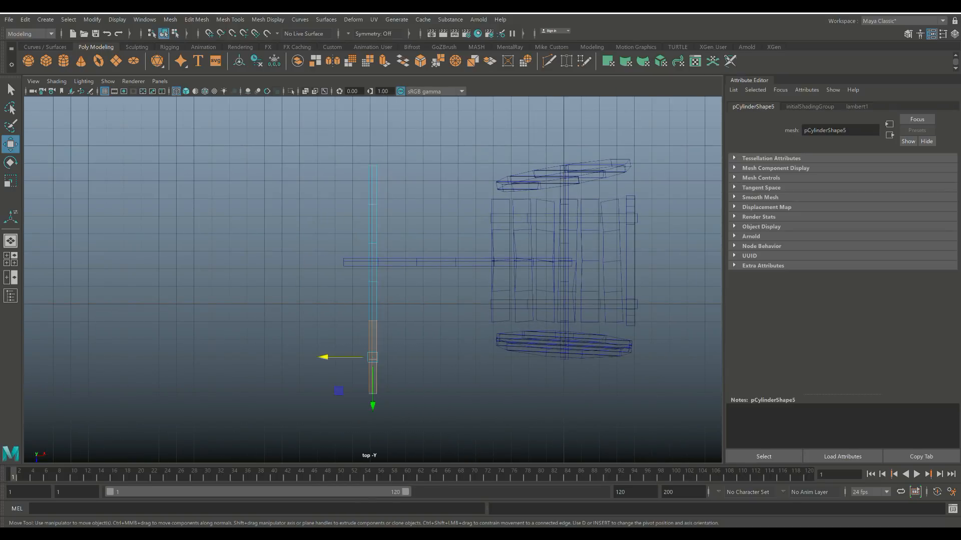
pyautogui.press('Delete')
pyautogui.moveTo(416, 209); pyautogui.dragTo(417, 212)
pyautogui.press('Delete')
# Slide the whole shortened handlebar along its length to centre it across the pole, and return to the perspective view
pyautogui.moveTo(370, 264); pyautogui.dragTo(401, 250, button='right')
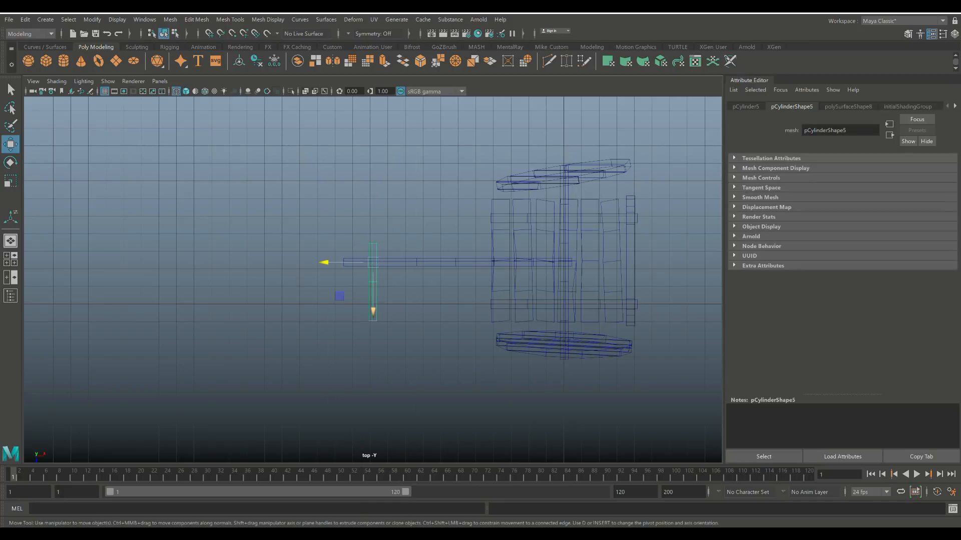
pyautogui.moveTo(373, 311); pyautogui.dragTo(372, 296)
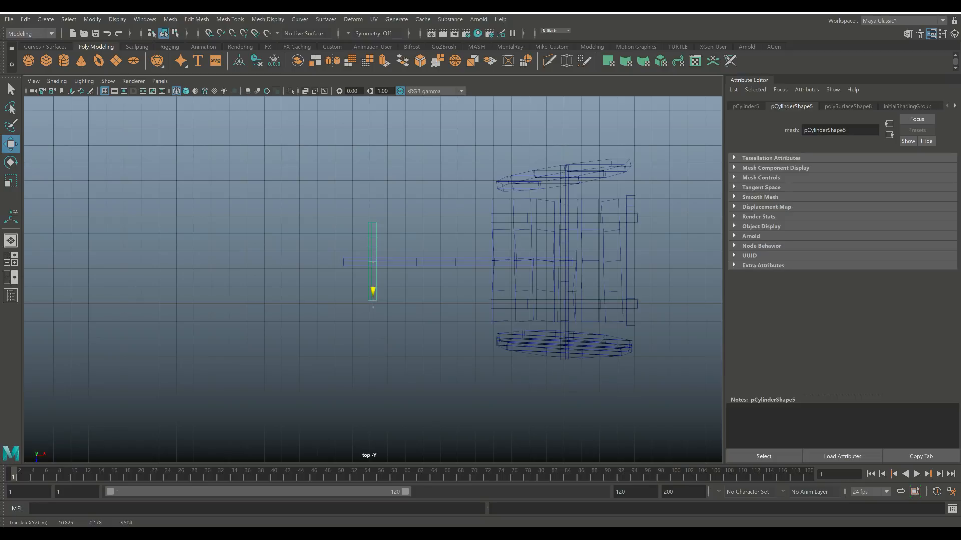
pyautogui.press('space')
pyautogui.press('space')
# Close the open hole at one end of the handlebar with Fill Hole
pyautogui.scroll(4, 468, 221)
pyautogui.keyDown('alt'); pyautogui.moveTo(467, 221); pyautogui.dragTo(550, 175); pyautogui.keyUp('alt')
pyautogui.moveTo(362, 264); pyautogui.dragTo(362, 236, button='right')
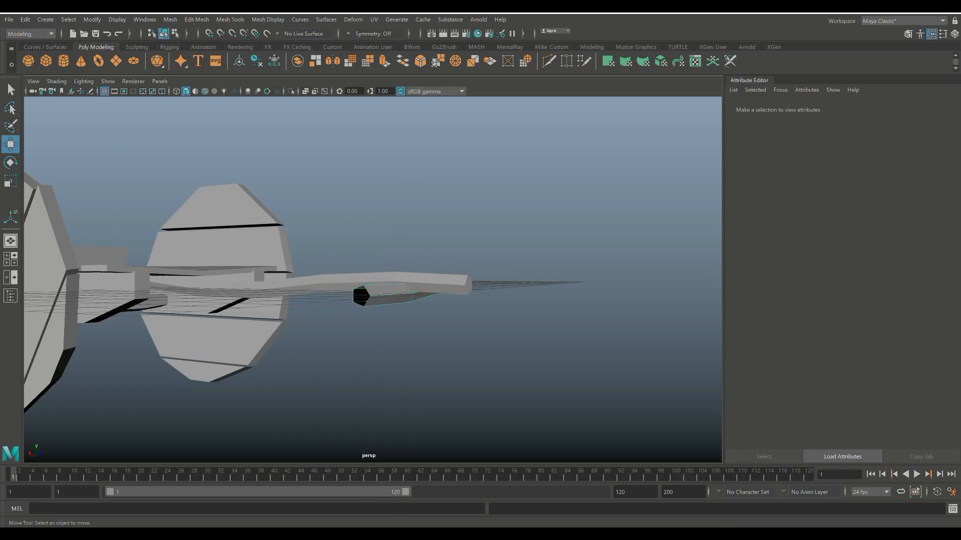
pyautogui.scroll(3, 362, 310)
pyautogui.click(362, 302)
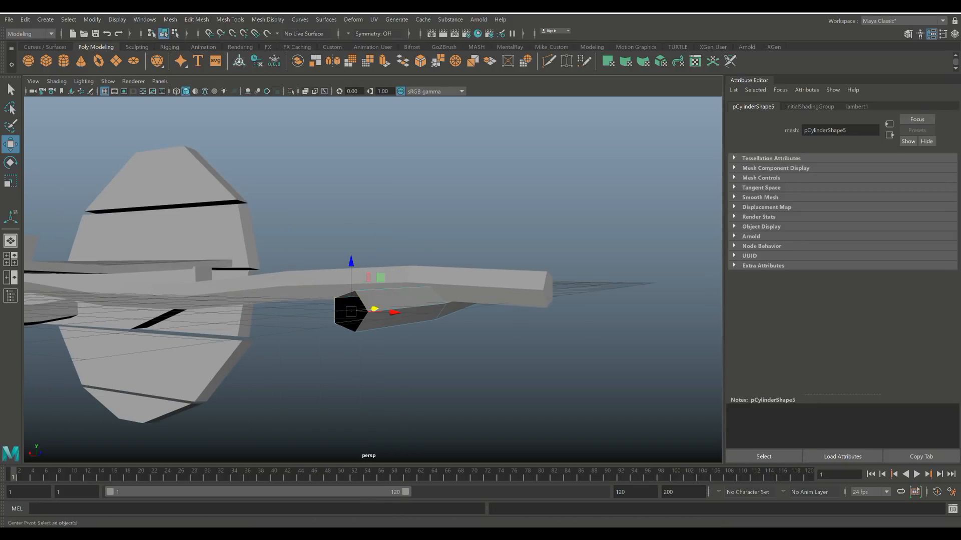
pyautogui.click(196, 19)
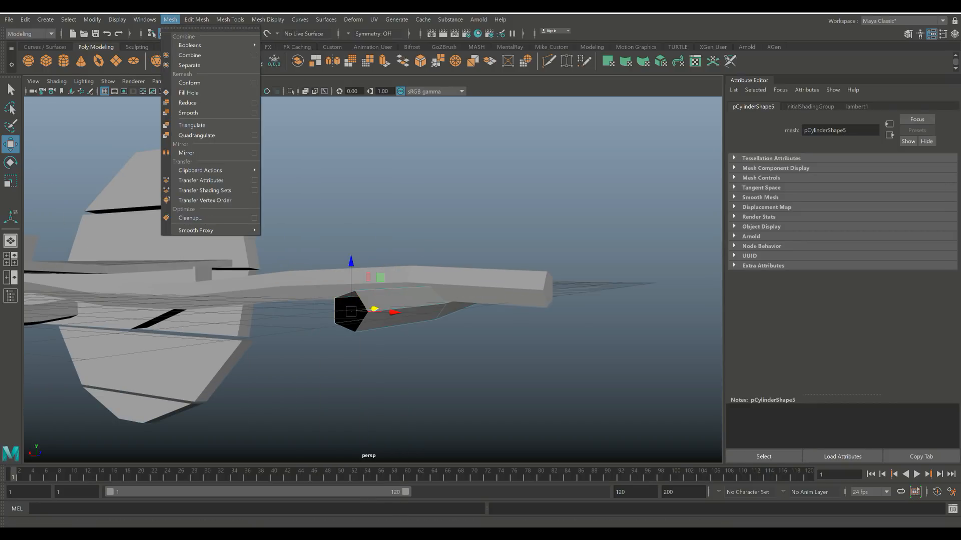
pyautogui.click(201, 92)
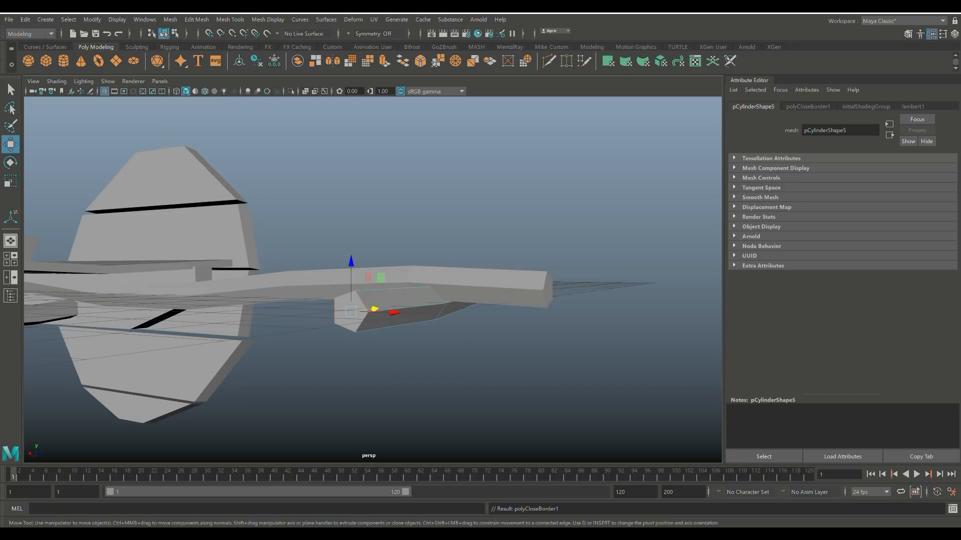
# Select the new cap face on that end of the handlebar and divide it into triangles with Poke
pyautogui.moveTo(341, 306); pyautogui.dragTo(341, 292, button='right')
pyautogui.click(348, 311)
pyautogui.click(197, 19)
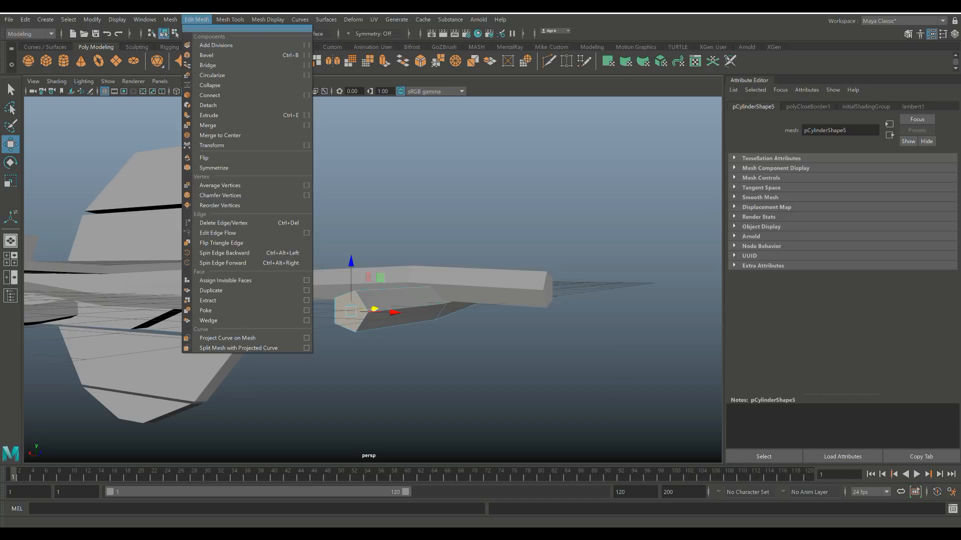
pyautogui.click(205, 310)
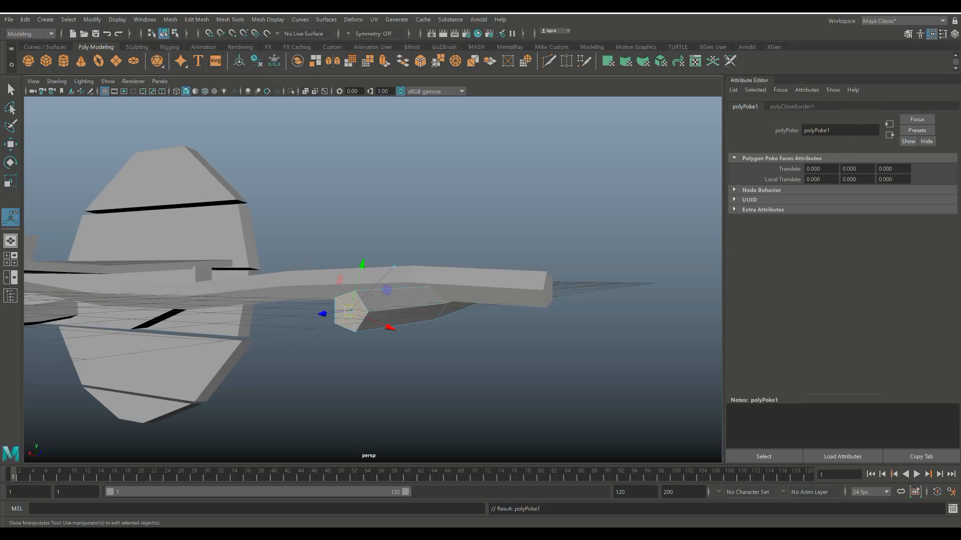
# Select a border edge at the handlebar's opposite open end and close that hole with Fill Hole
pyautogui.keyDown('alt'); pyautogui.moveTo(531, 285); pyautogui.dragTo(348, 348); pyautogui.keyUp('alt')
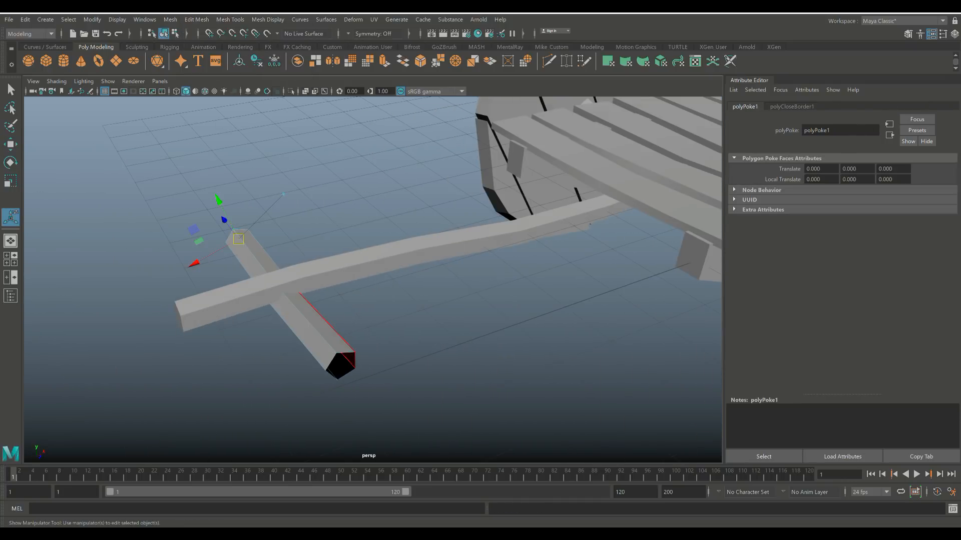
pyautogui.moveTo(347, 341); pyautogui.dragTo(347, 237, button='right')
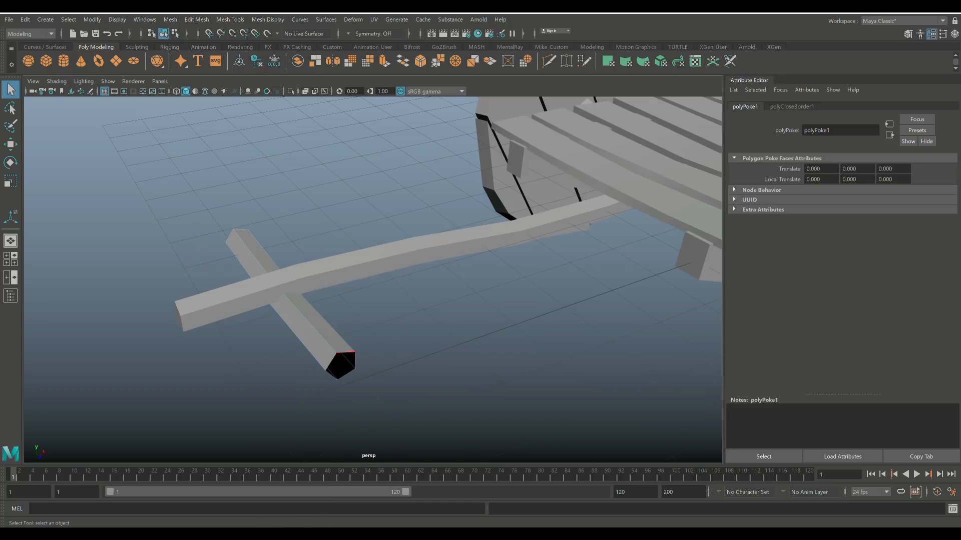
pyautogui.click(345, 353)
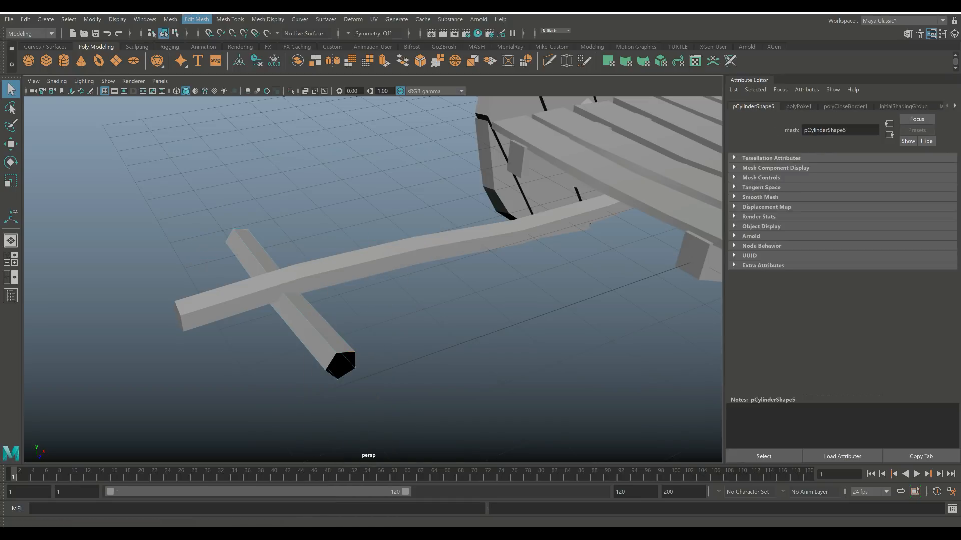
pyautogui.click(170, 19)
pyautogui.click(190, 100)
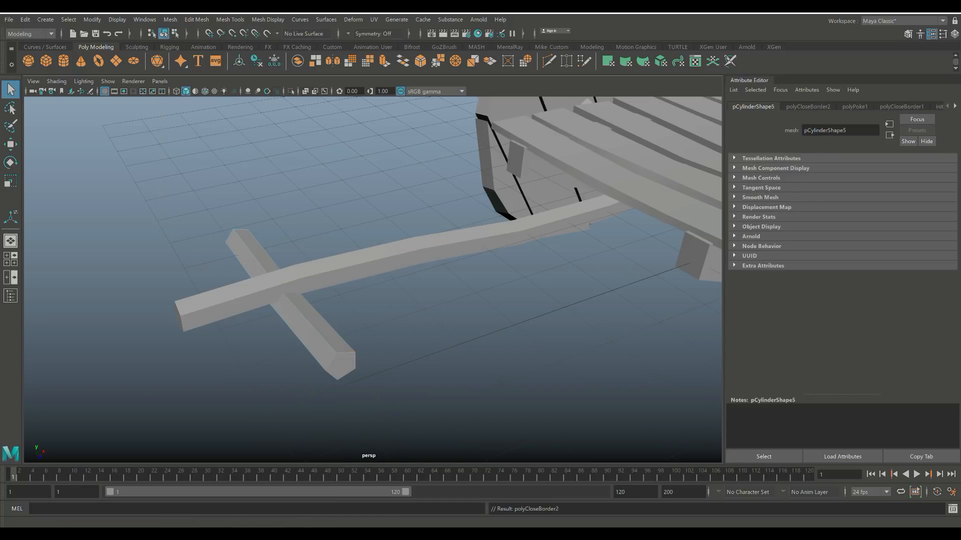
pyautogui.click(196, 19)
pyautogui.click(206, 310)
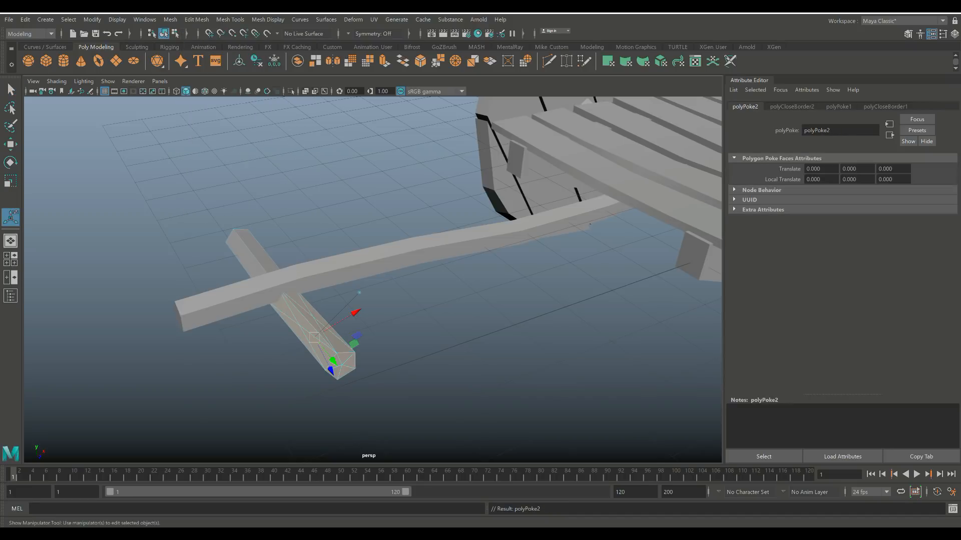
pyautogui.hotkey('ctrl', 'z')
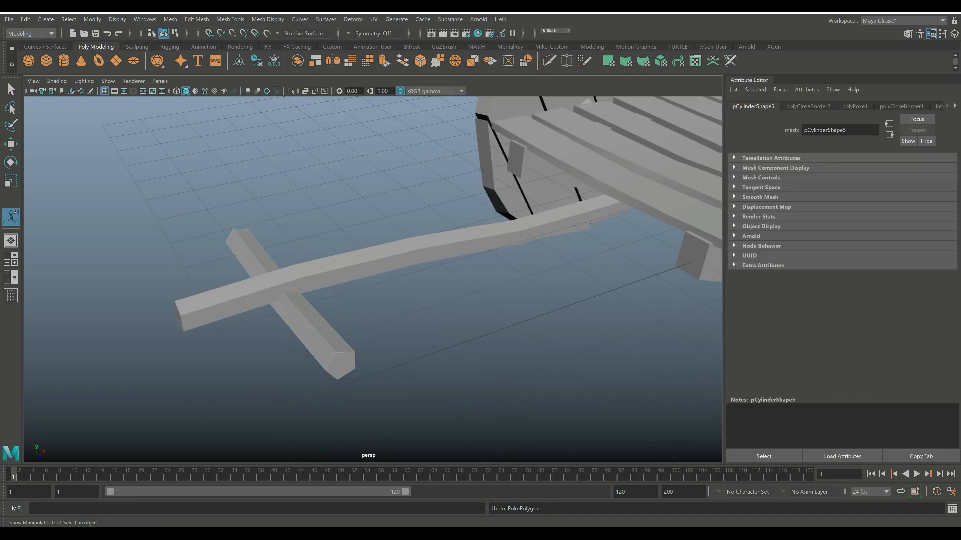
# Select only the second cap face at the handlebar's end, poke it into triangles and clear the selection
pyautogui.click(370, 383)
pyautogui.moveTo(339, 263); pyautogui.dragTo(339, 292, button='right')
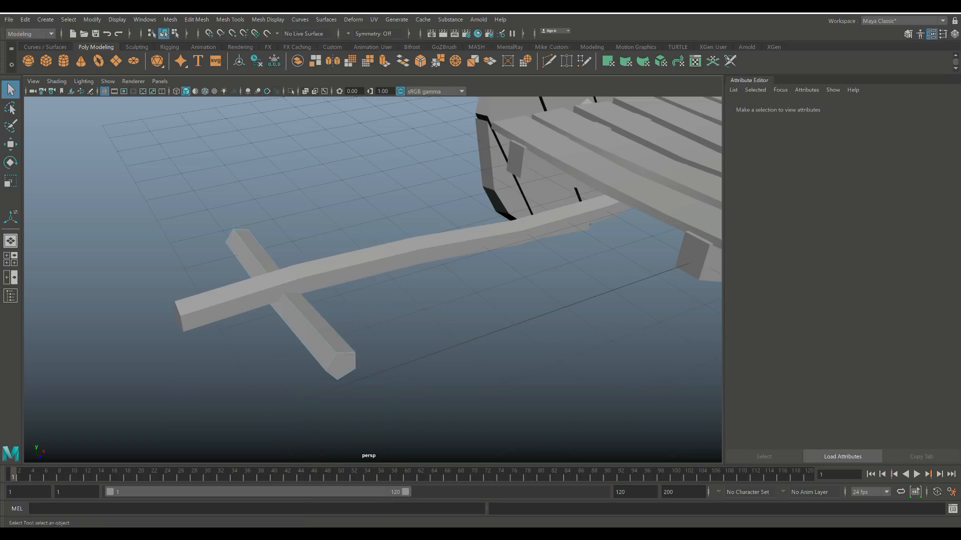
pyautogui.click(340, 364)
pyautogui.click(170, 19)
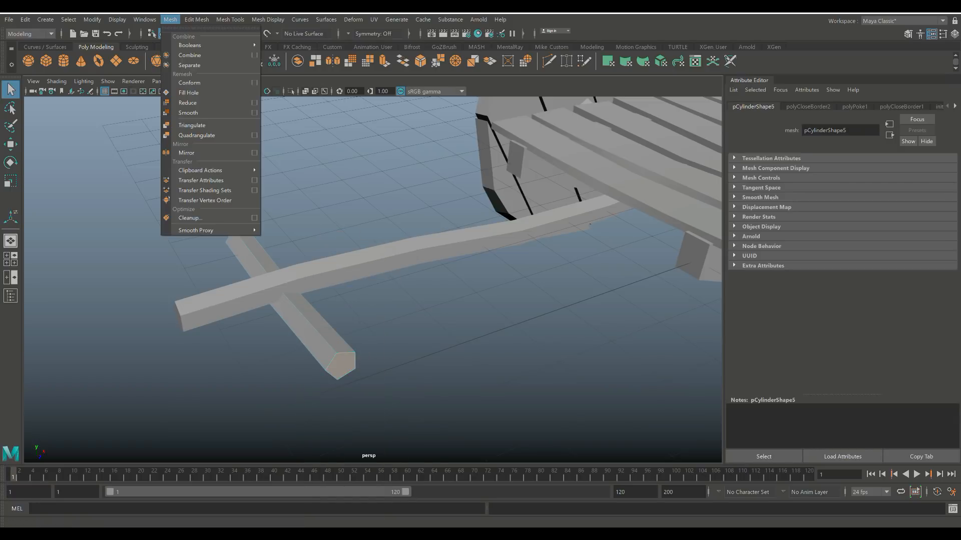
pyautogui.moveTo(197, 19)
pyautogui.click(206, 311)
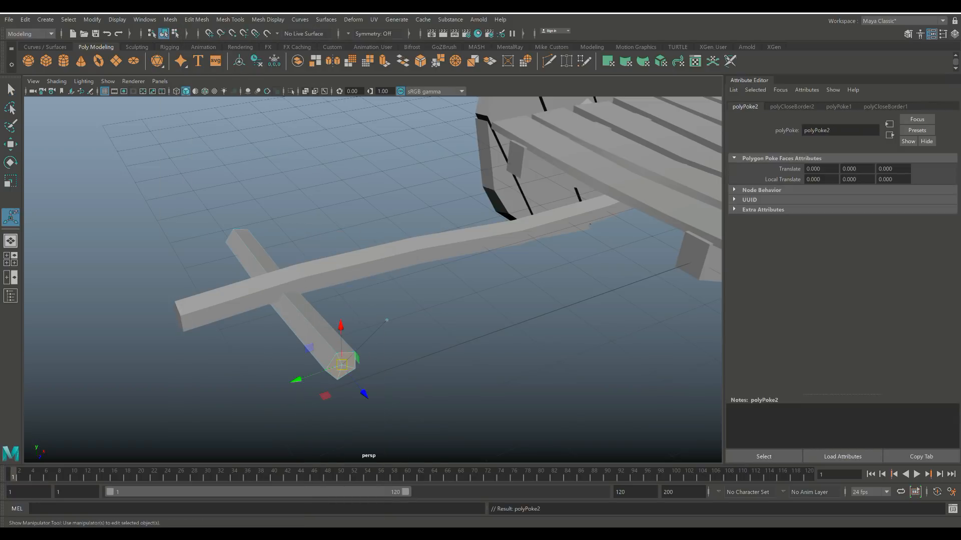
pyautogui.click(386, 321)
# Create a polygon torus and move it along the X axis to the open area beyond the handlebar
pyautogui.scroll(-2, 385, 320)
pyautogui.scroll(-2, 386, 320)
pyautogui.keyDown('alt'); pyautogui.moveTo(386, 320); pyautogui.dragTo(305, 327); pyautogui.keyUp('alt')
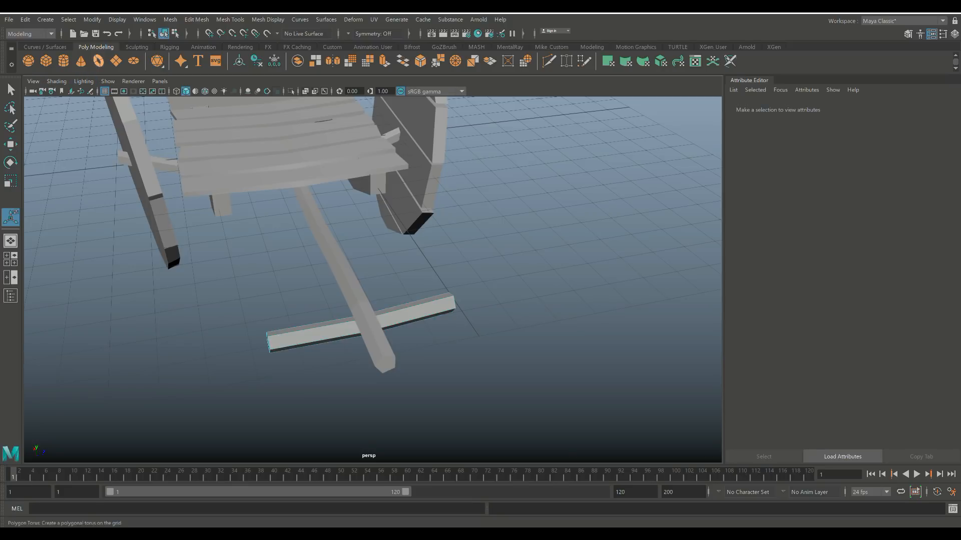
pyautogui.click(98, 61)
pyautogui.scroll(-5, 373, 279)
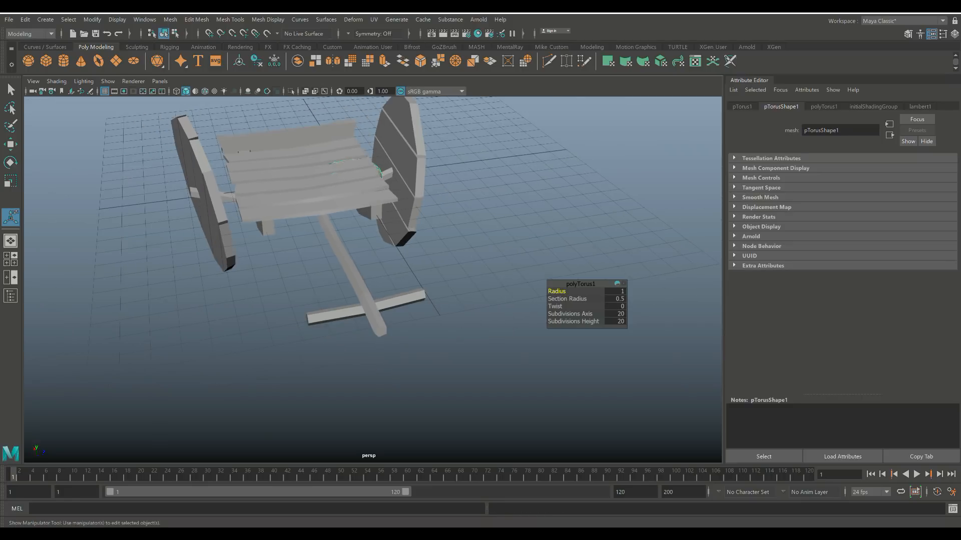
pyautogui.press('w')
pyautogui.moveTo(345, 181); pyautogui.dragTo(447, 352)
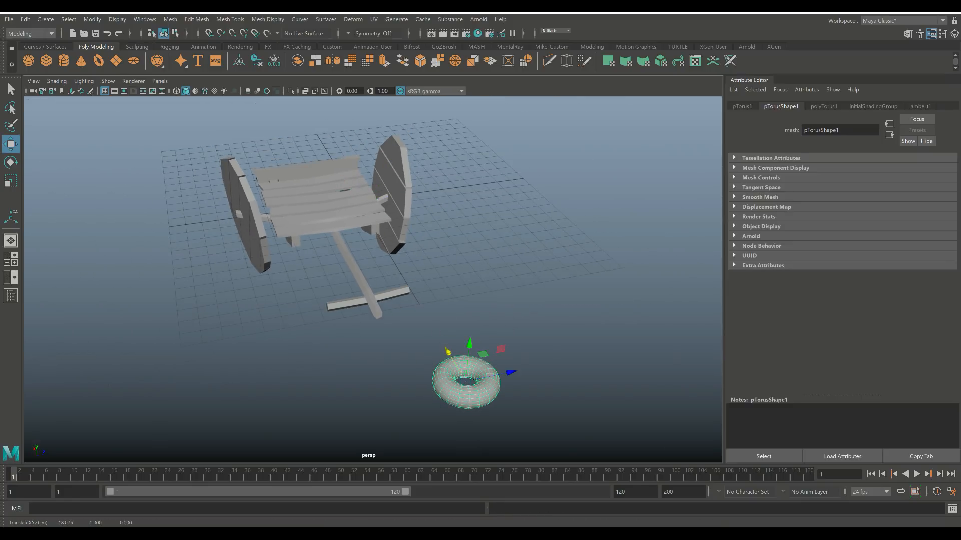
# Reduce the torus to 7 axis subdivisions and 5 height subdivisions
pyautogui.click(824, 106)
pyautogui.click(821, 201)
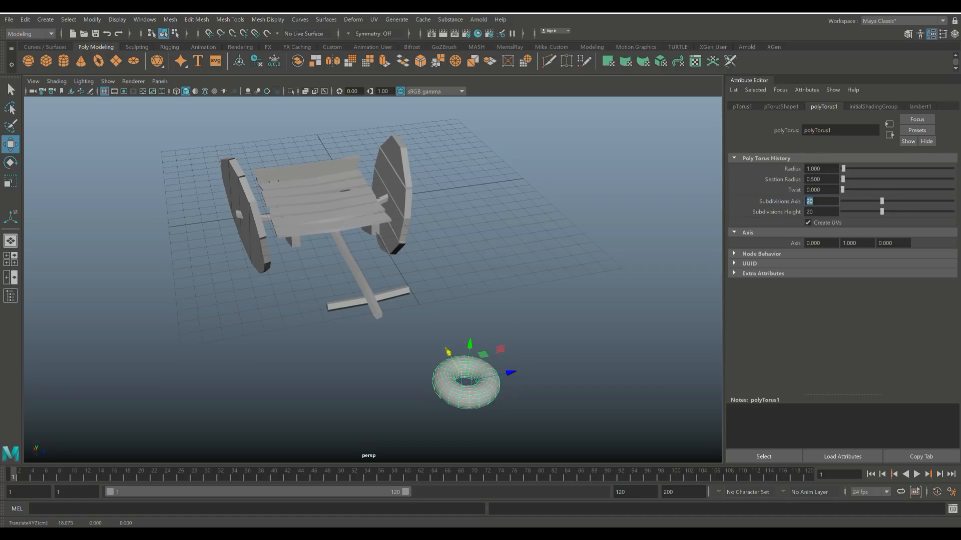
pyautogui.press('Tab')
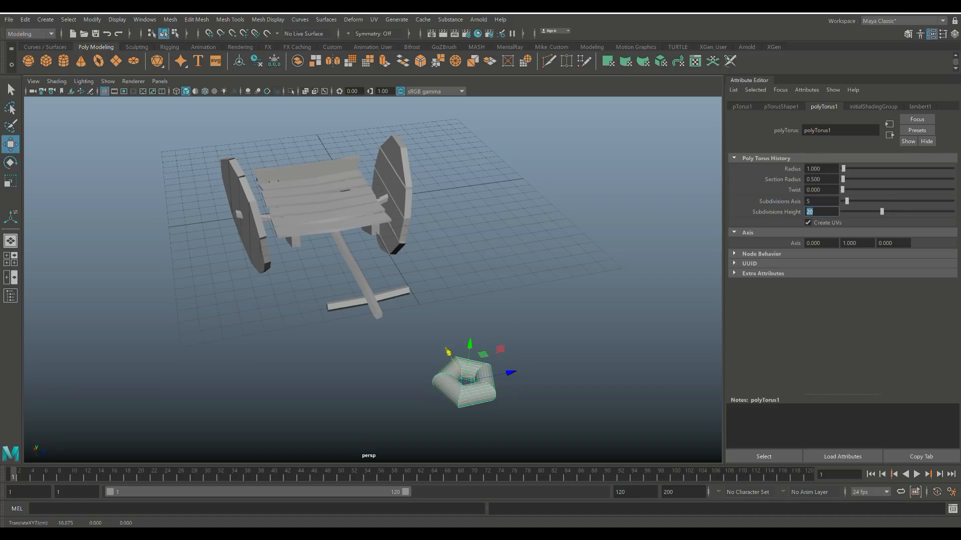
pyautogui.write('5')
pyautogui.press('Tab')
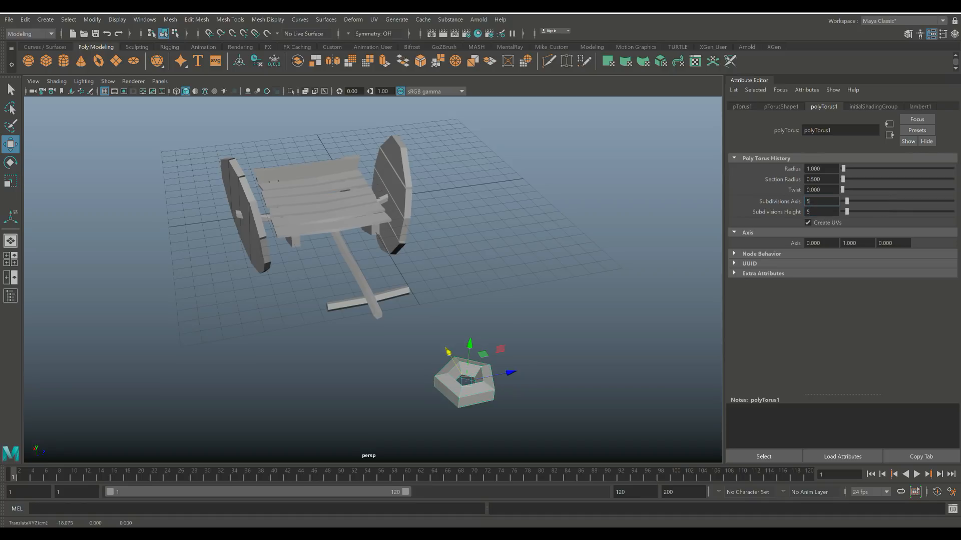
pyautogui.write('6')
pyautogui.press('Return')
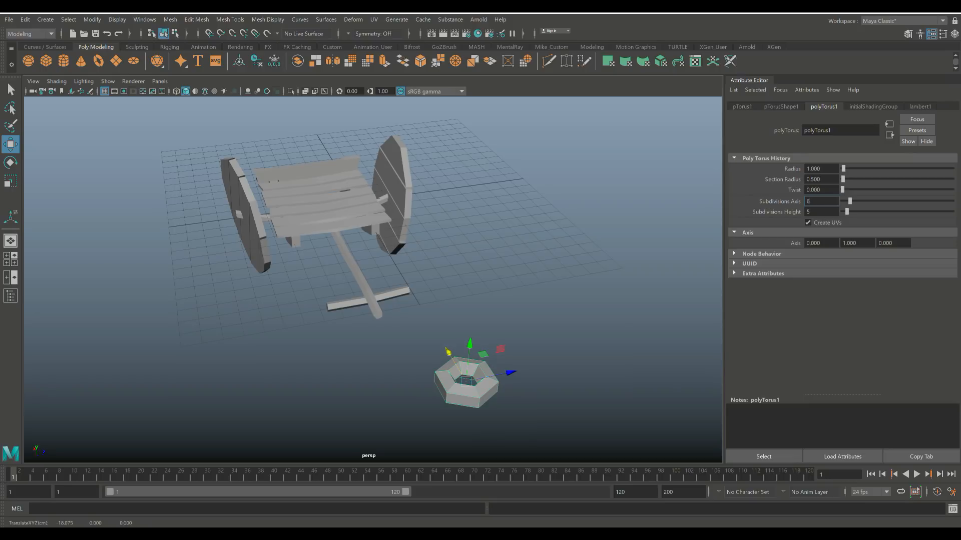
pyautogui.write('7')
pyautogui.press('Return')
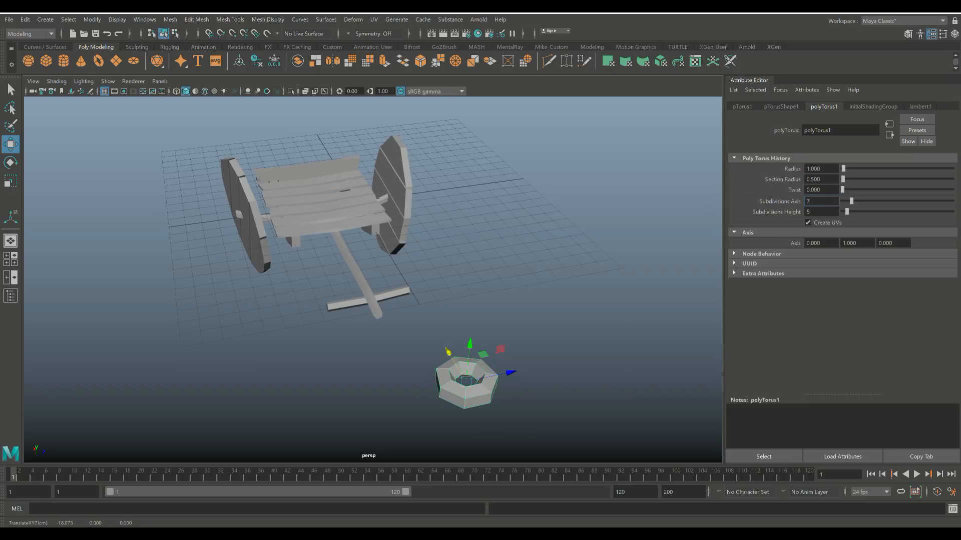
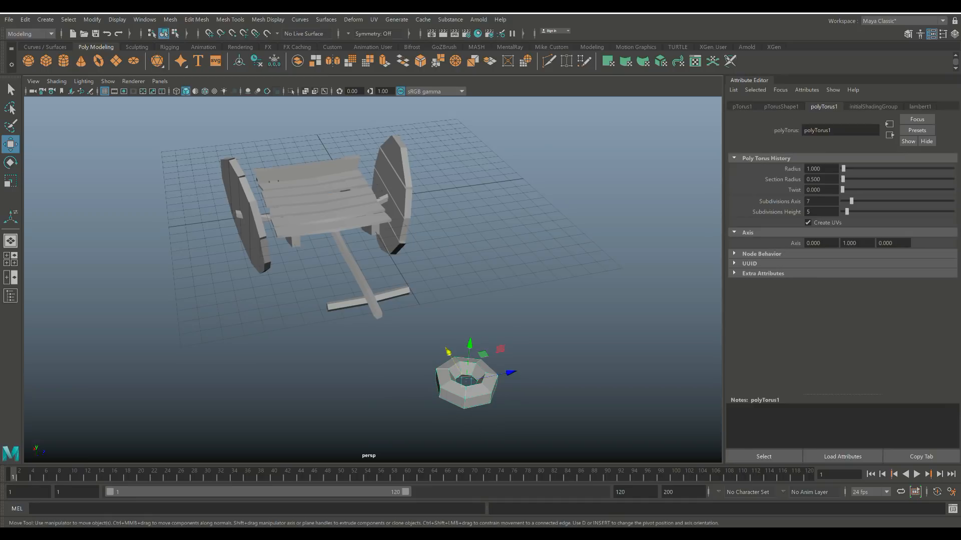
# Rotate the torus upright and move it onto the crossing of the pole and handlebar
pyautogui.press('e')
pyautogui.moveTo(478, 364); pyautogui.dragTo(400, 330)
pyautogui.press('w')
pyautogui.moveTo(543, 269); pyautogui.dragTo(326, 266)
pyautogui.moveTo(439, 309); pyautogui.dragTo(408, 303)
pyautogui.press('f')
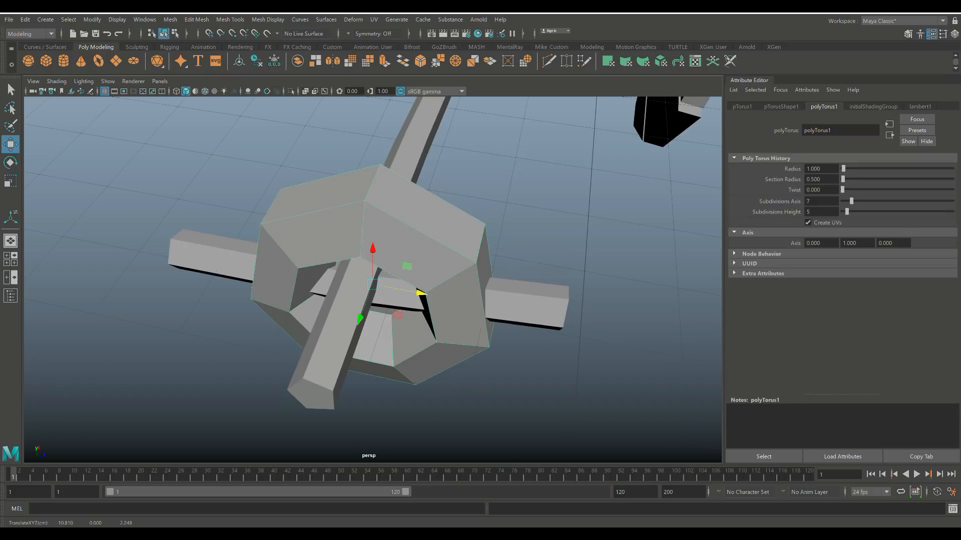
# Scale the torus down to wrap tightly around the crossing, then rotate it diagonally and adjust its position
pyautogui.press('r')
pyautogui.moveTo(372, 284); pyautogui.dragTo(335, 284)
pyautogui.press('e')
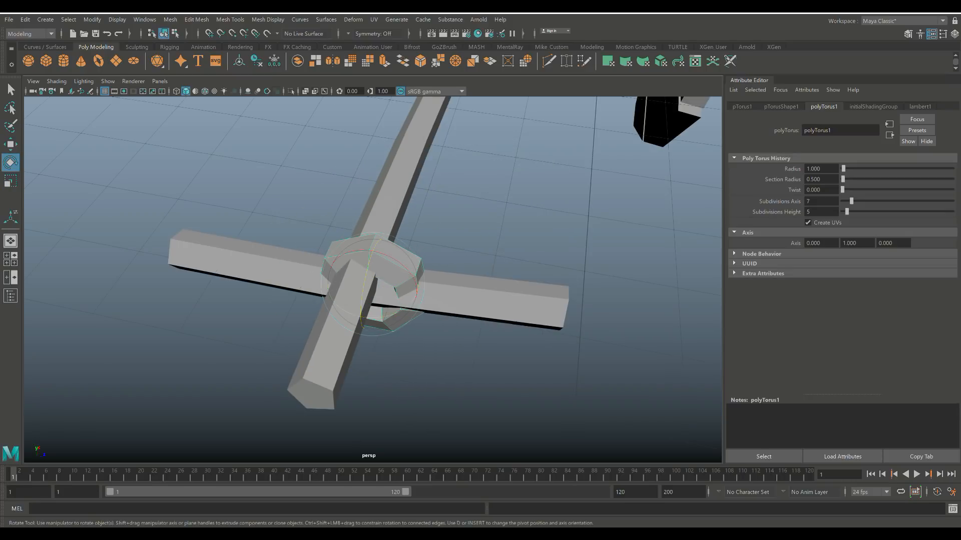
pyautogui.moveTo(379, 318); pyautogui.dragTo(471, 342)
pyautogui.press('w')
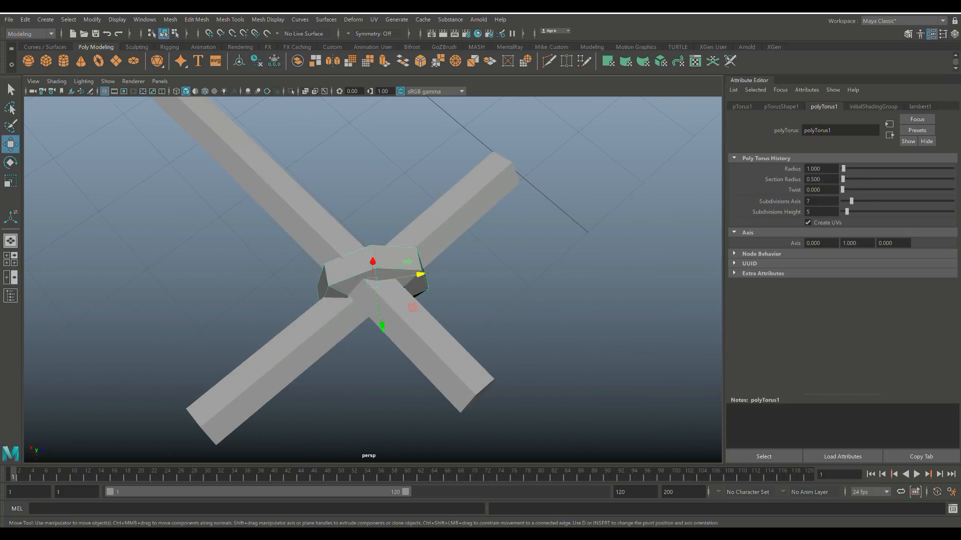
pyautogui.moveTo(372, 282); pyautogui.dragTo(332, 265)
# Duplicate the torus ring and rotate the copy to the opposite diagonal, forming a crossed binding around the joint
pyautogui.hotkey('ctrl', 'd')
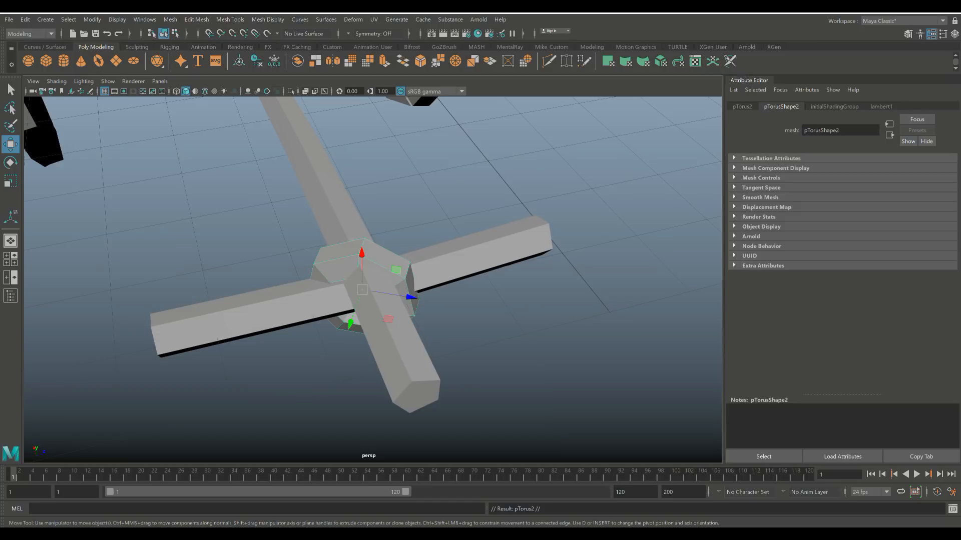
pyautogui.press('e')
pyautogui.moveTo(345, 319); pyautogui.dragTo(379, 321)
pyautogui.click(480, 345)
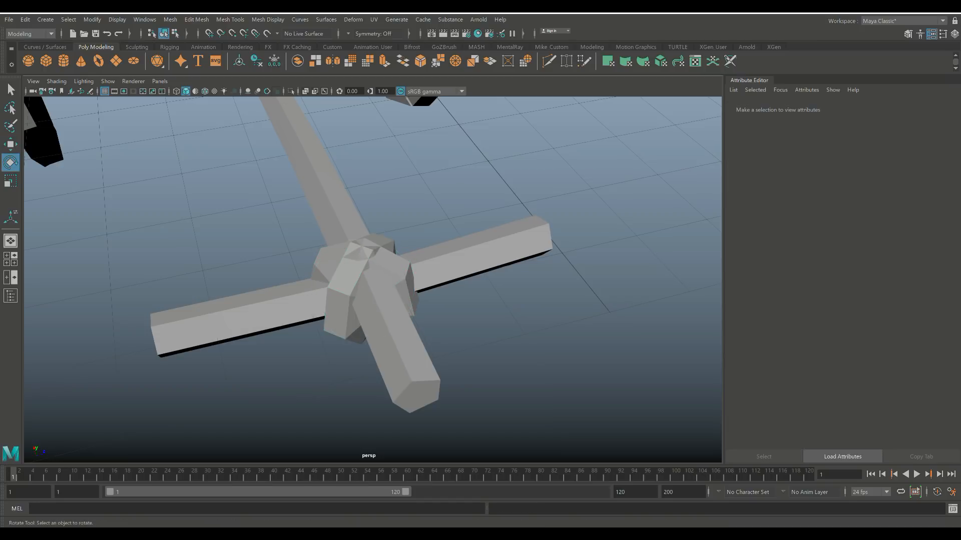
# Raise the second binding ring slightly so it sits better over the crossing of the pole and handlebar
pyautogui.scroll(-4, 373, 280)
pyautogui.scroll(2, 373, 280)
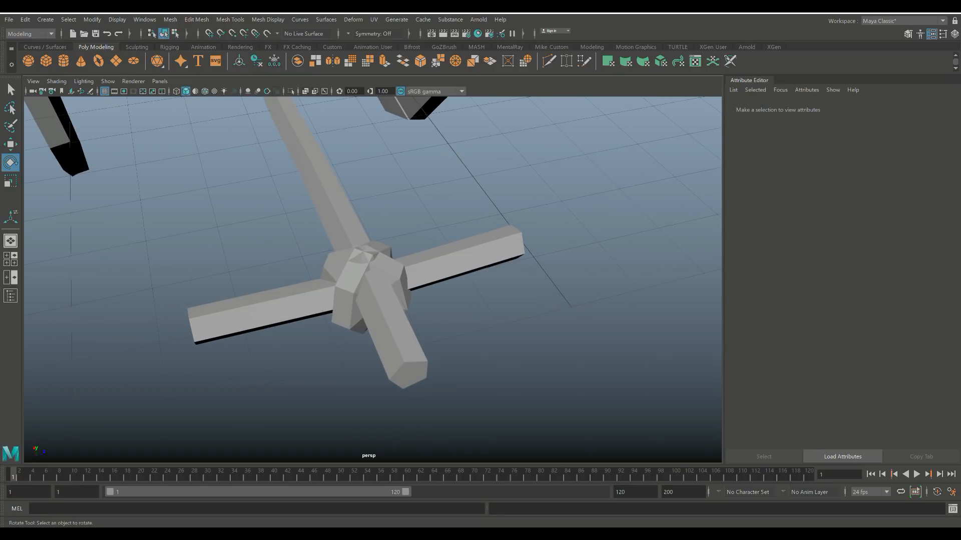
pyautogui.click(345, 298)
pyautogui.press('w')
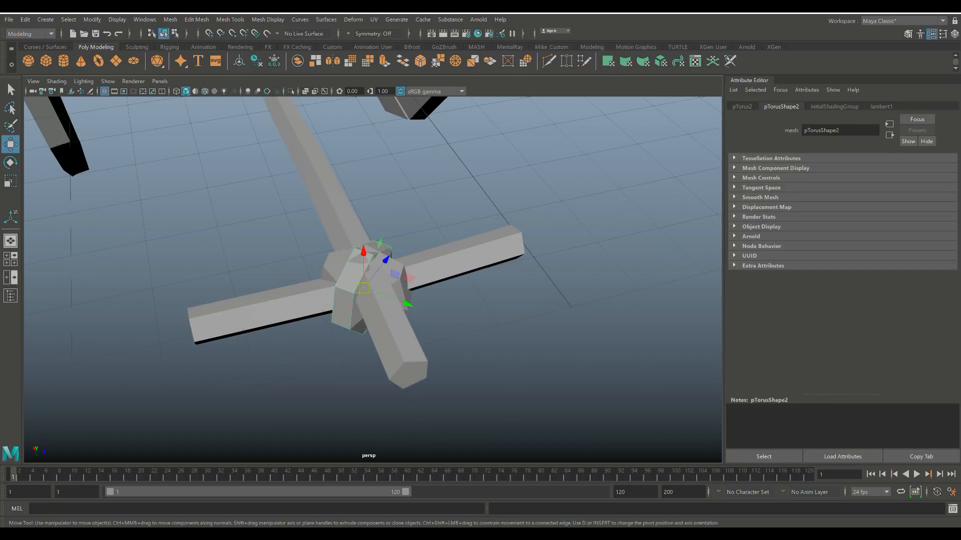
pyautogui.moveTo(363, 253); pyautogui.dragTo(363, 249)
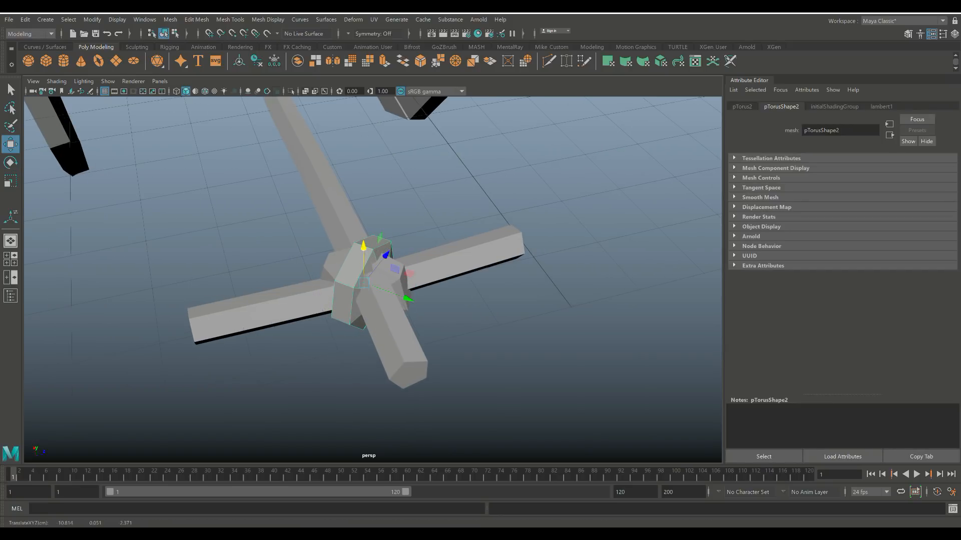
pyautogui.click(481, 350)
# Examine the whole cart with its wheels, bed and pulling pole from several angles
pyautogui.scroll(-4, 372, 279)
pyautogui.keyDown('alt'); pyautogui.moveTo(373, 280); pyautogui.dragTo(302, 226); pyautogui.keyUp('alt')
pyautogui.scroll(-5, 372, 279)
pyautogui.scroll(3, 373, 280)
pyautogui.keyDown('alt'); pyautogui.moveTo(303, 226); pyautogui.dragTo(391, 310, button='middle'); pyautogui.keyUp('alt')
pyautogui.keyDown('alt'); pyautogui.moveTo(392, 310); pyautogui.dragTo(508, 313); pyautogui.keyUp('alt')
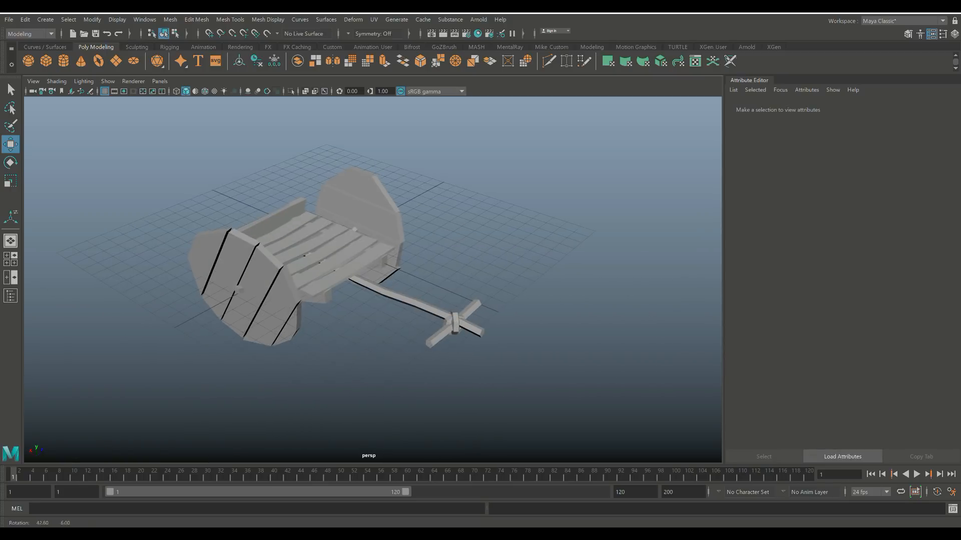
pyautogui.scroll(3, 373, 280)
pyautogui.keyDown('alt'); pyautogui.moveTo(372, 280); pyautogui.dragTo(539, 281, button='middle'); pyautogui.keyUp('alt')
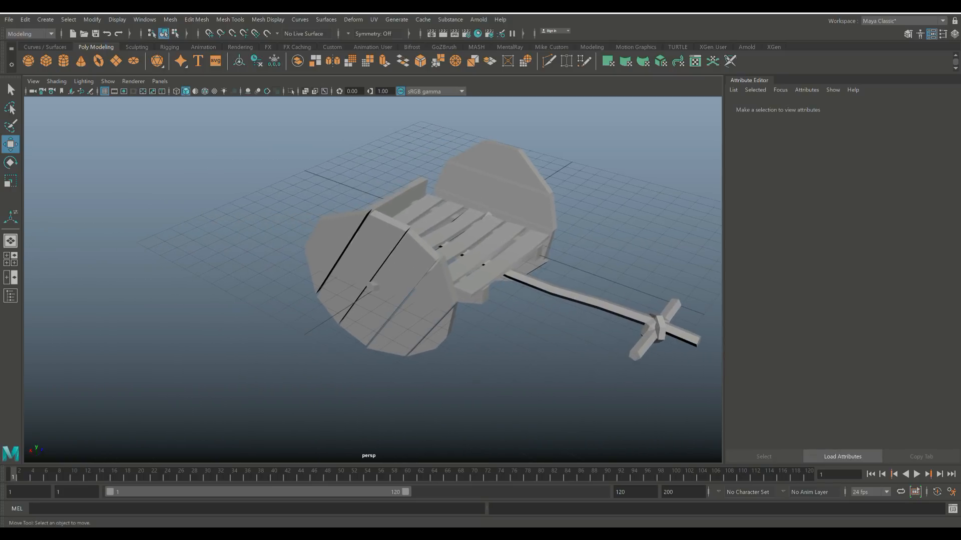
# Flare the axle's protruding end outside the plank wheel by scaling up its end-cap faces
pyautogui.scroll(5, 373, 279)
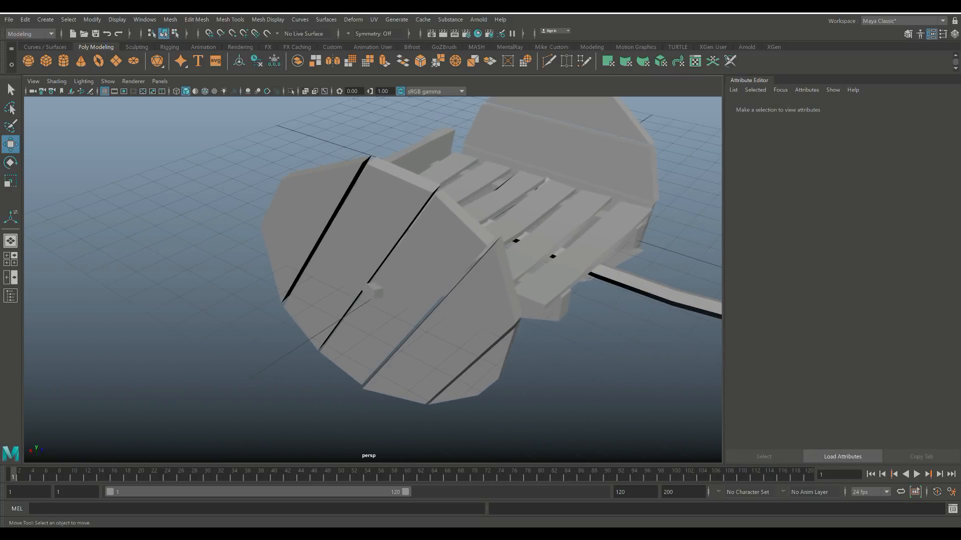
pyautogui.click(373, 289)
pyautogui.moveTo(372, 291); pyautogui.dragTo(372, 309, button='right')
pyautogui.scroll(6, 372, 309)
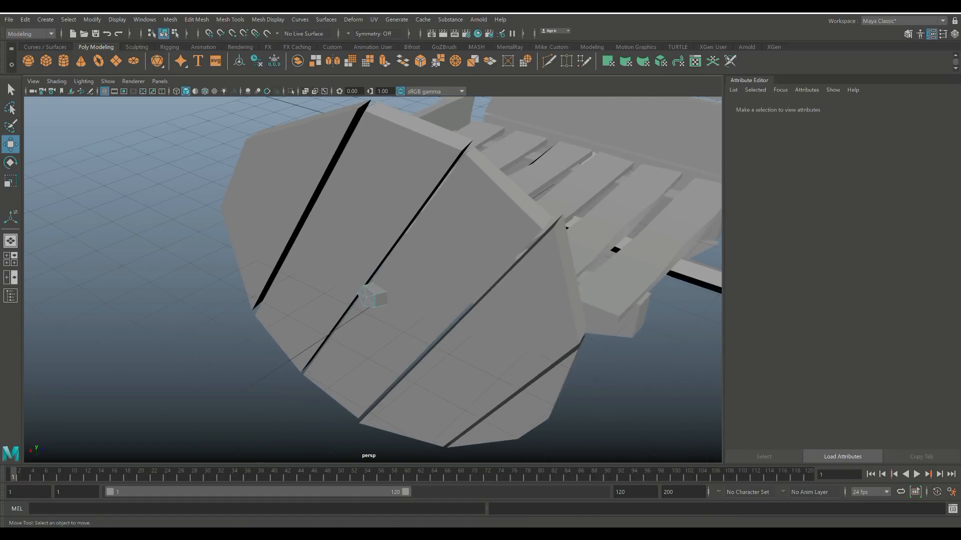
pyautogui.click(371, 311)
pyautogui.scroll(3, 370, 311)
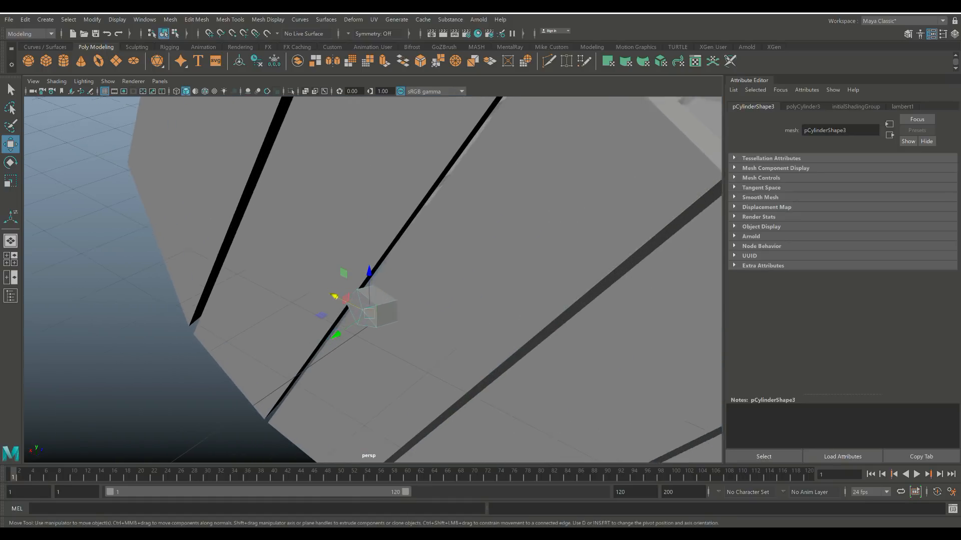
pyautogui.keyDown('shift'); pyautogui.click(364, 305); pyautogui.keyUp('shift')
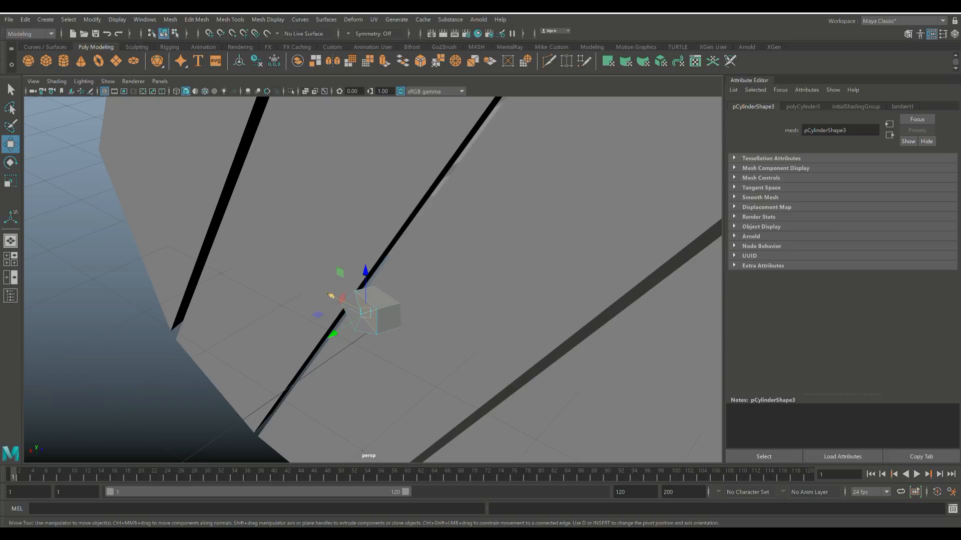
pyautogui.keyDown('shift'); pyautogui.click(353, 303); pyautogui.keyUp('shift')
pyautogui.keyDown('shift'); pyautogui.click(366, 324); pyautogui.keyUp('shift')
pyautogui.press('r')
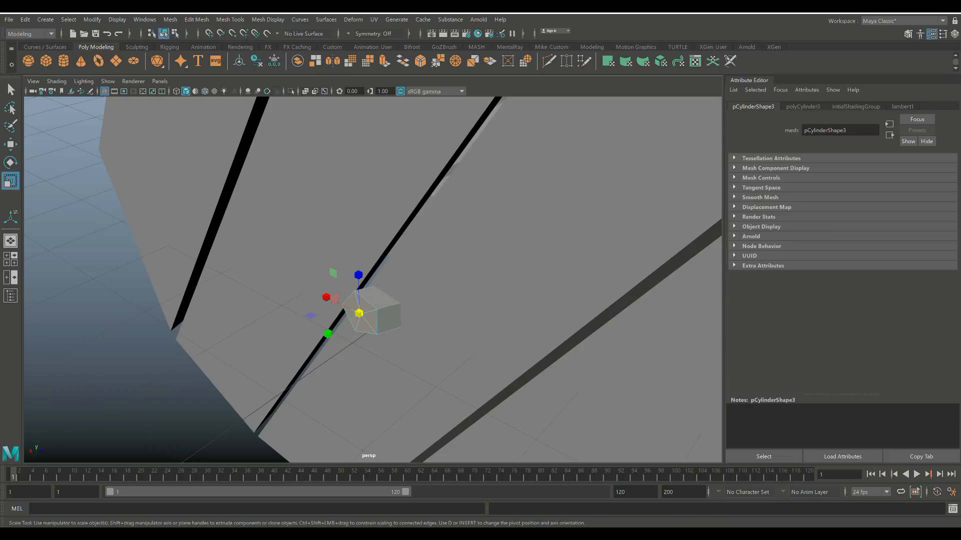
pyautogui.moveTo(327, 334)
pyautogui.keyDown('ctrl'); pyautogui.mouseDown()
pyautogui.moveTo(385, 333)
pyautogui.moveTo(315, 342)
pyautogui.mouseUp(); pyautogui.keyUp('ctrl')
pyautogui.press('w')
pyautogui.scroll(-8, 314, 343)
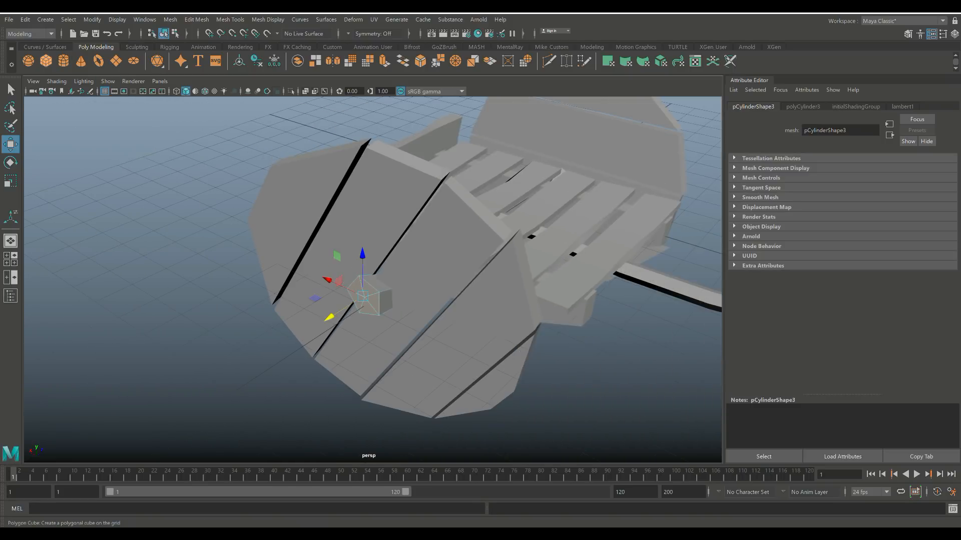
# Create a polygon cube, place it just outside the wheel in front of the axle end, and stretch it vertically
pyautogui.click(46, 60)
pyautogui.moveTo(554, 181); pyautogui.dragTo(335, 325)
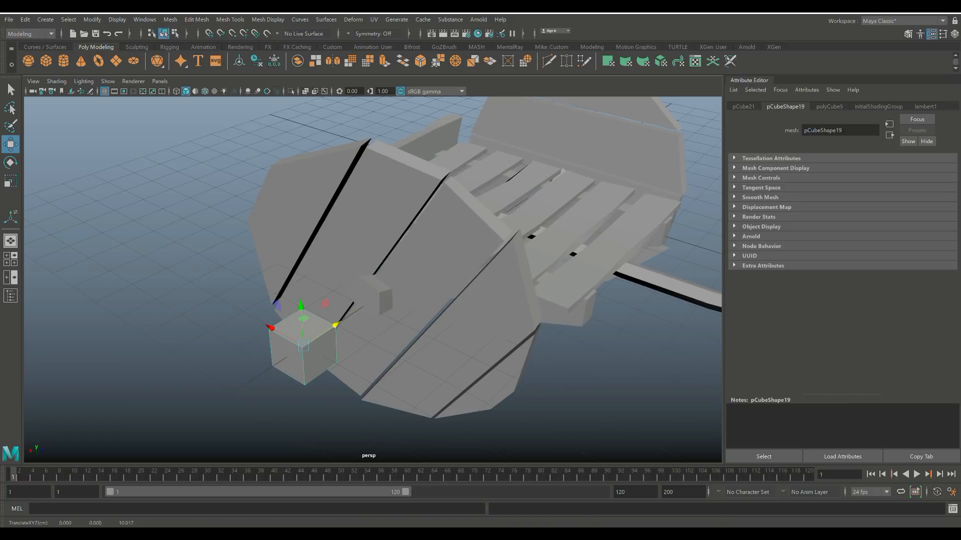
pyautogui.press('r')
pyautogui.moveTo(300, 309); pyautogui.dragTo(300, 262)
# Scale up the tall block's top face to taper the block into a wedge-shaped peg
pyautogui.moveTo(290, 250); pyautogui.dragTo(291, 278, button='right')
pyautogui.click(297, 246)
pyautogui.moveTo(297, 246); pyautogui.dragTo(341, 241)
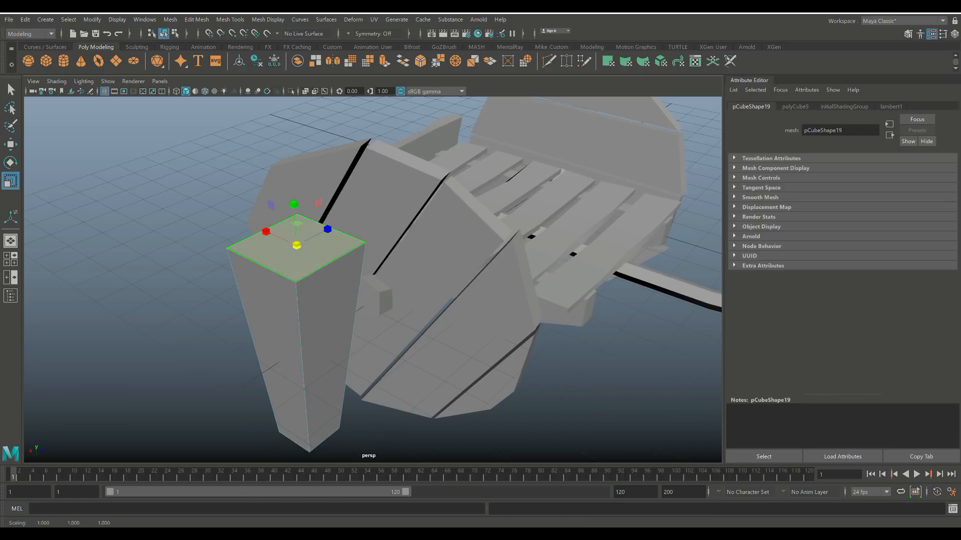
# Scale the whole tapered peg down and move it onto the flared axle end outside the wheel
pyautogui.moveTo(307, 265); pyautogui.dragTo(350, 250, button='right')
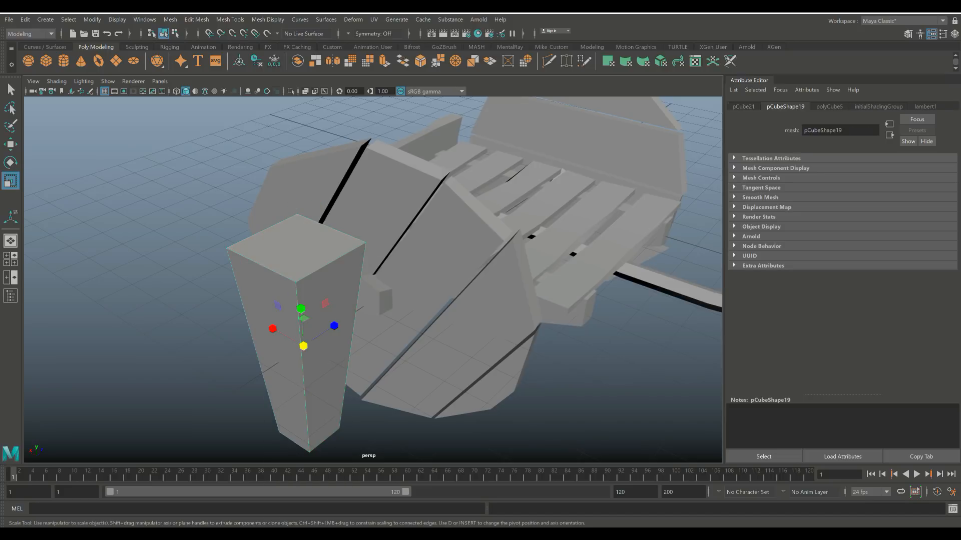
pyautogui.moveTo(303, 345); pyautogui.dragTo(274, 346)
pyautogui.press('w')
pyautogui.moveTo(336, 325); pyautogui.dragTo(401, 281)
pyautogui.scroll(3, 373, 279)
# Slim the peg along the axle's direction so that it fits through the axle end
pyautogui.press('r')
pyautogui.moveTo(370, 272); pyautogui.dragTo(310, 211)
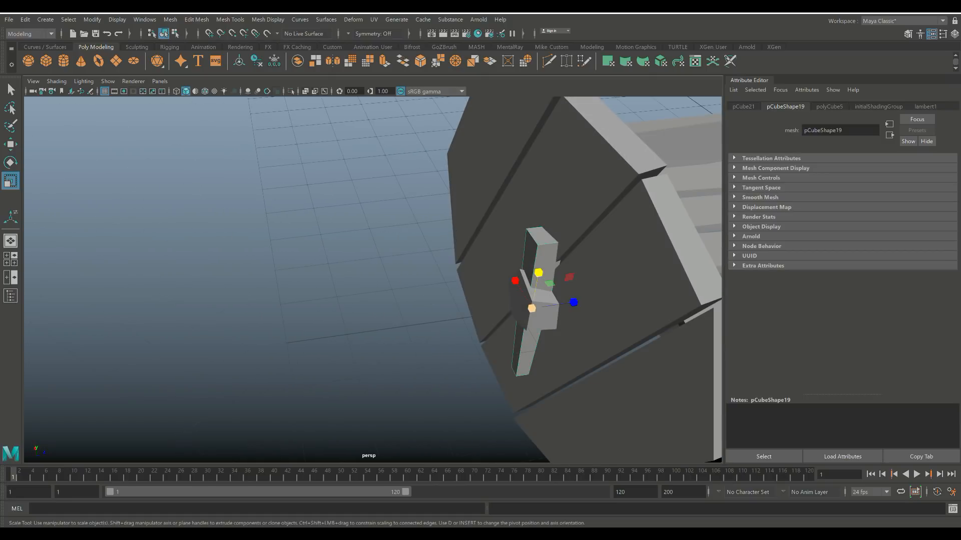
pyautogui.moveTo(573, 302); pyautogui.dragTo(445, 265)
pyautogui.press('w')
pyautogui.keyDown('alt'); pyautogui.moveTo(446, 265); pyautogui.dragTo(342, 245, button='middle'); pyautogui.keyUp('alt')
# Tilt the peg to follow the wheel's slant and shift it along the axle closer to the wheel
pyautogui.click(11, 259)
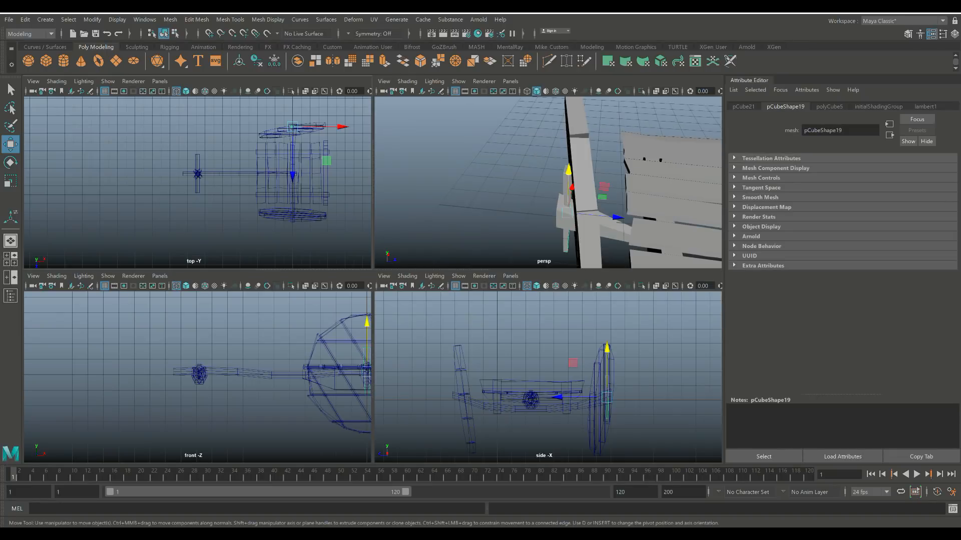
pyautogui.press('space')
pyautogui.press('e')
pyautogui.moveTo(387, 306); pyautogui.dragTo(448, 340)
pyautogui.moveTo(357, 336); pyautogui.dragTo(363, 338)
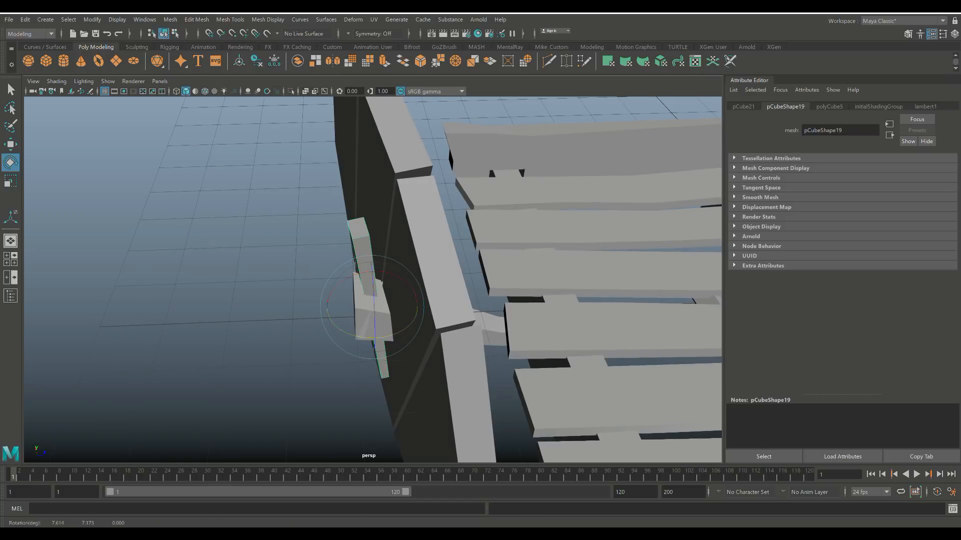
pyautogui.press('w')
pyautogui.moveTo(419, 294); pyautogui.dragTo(429, 294)
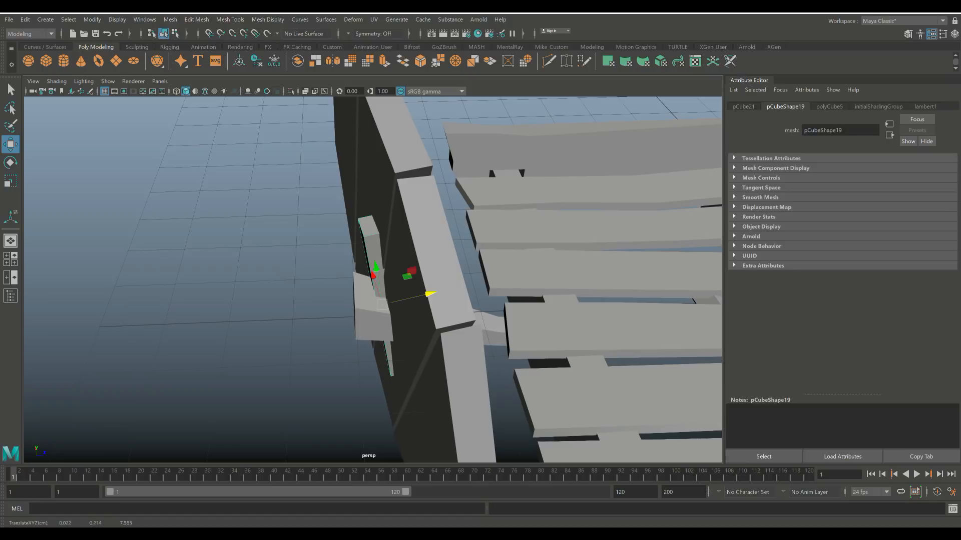
pyautogui.click(280, 281)
# Duplicate the axle peg and move the copy across the cart beyond the opposite wheel
pyautogui.scroll(-5, 372, 279)
pyautogui.keyDown('alt'); pyautogui.moveTo(373, 281); pyautogui.dragTo(430, 258); pyautogui.keyUp('alt')
pyautogui.scroll(-2, 373, 280)
pyautogui.scroll(-2, 373, 279)
pyautogui.click(352, 294)
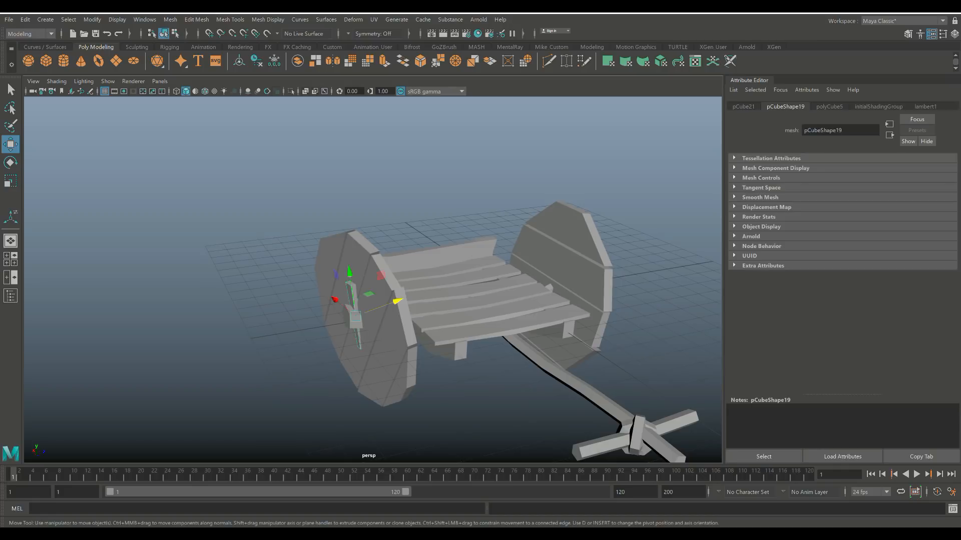
pyautogui.hotkey('ctrl', 'd')
pyautogui.moveTo(355, 316); pyautogui.dragTo(609, 208)
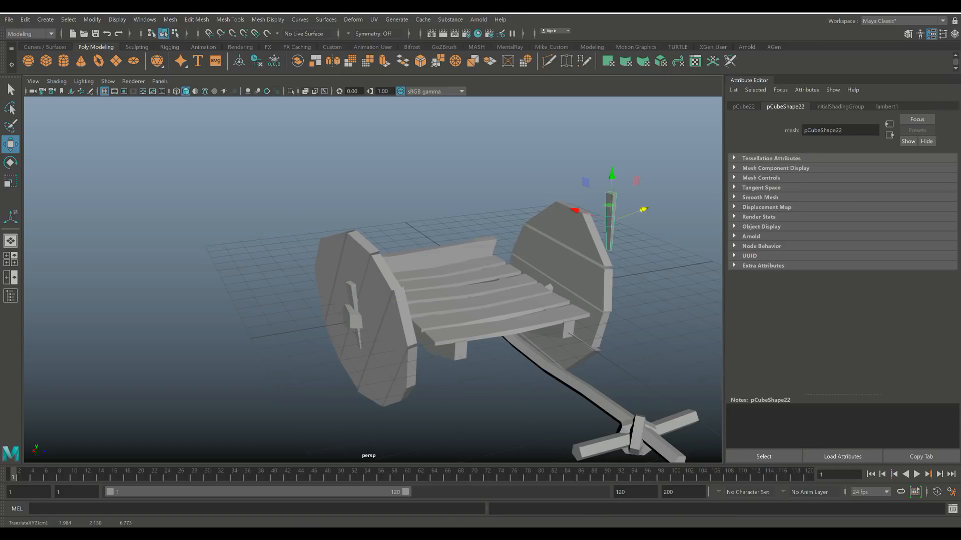
# Flare the axle's other end beyond the opposite wheel by selecting only its end faces and scaling them up
pyautogui.keyDown('alt'); pyautogui.moveTo(505, 280); pyautogui.dragTo(331, 272); pyautogui.keyUp('alt')
pyautogui.keyDown('alt'); pyautogui.moveTo(450, 280); pyautogui.dragTo(280, 270, button='middle'); pyautogui.keyUp('alt')
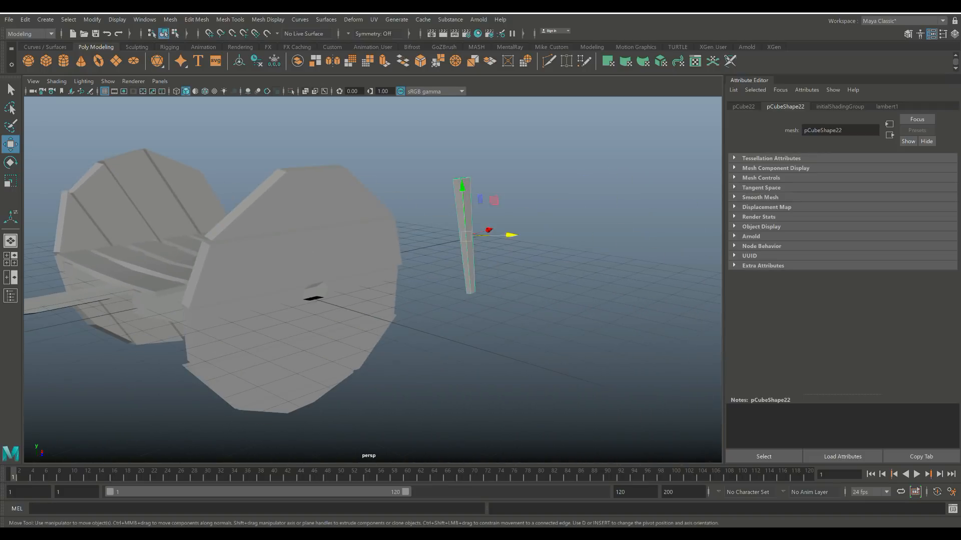
pyautogui.keyDown('alt'); pyautogui.moveTo(380, 275); pyautogui.dragTo(340, 270); pyautogui.keyUp('alt')
pyautogui.click(294, 295)
pyautogui.moveTo(296, 288); pyautogui.dragTo(296, 297, button='right')
pyautogui.scroll(5, 297, 296)
pyautogui.keyDown('alt'); pyautogui.moveTo(296, 297); pyautogui.dragTo(391, 284); pyautogui.keyUp('alt')
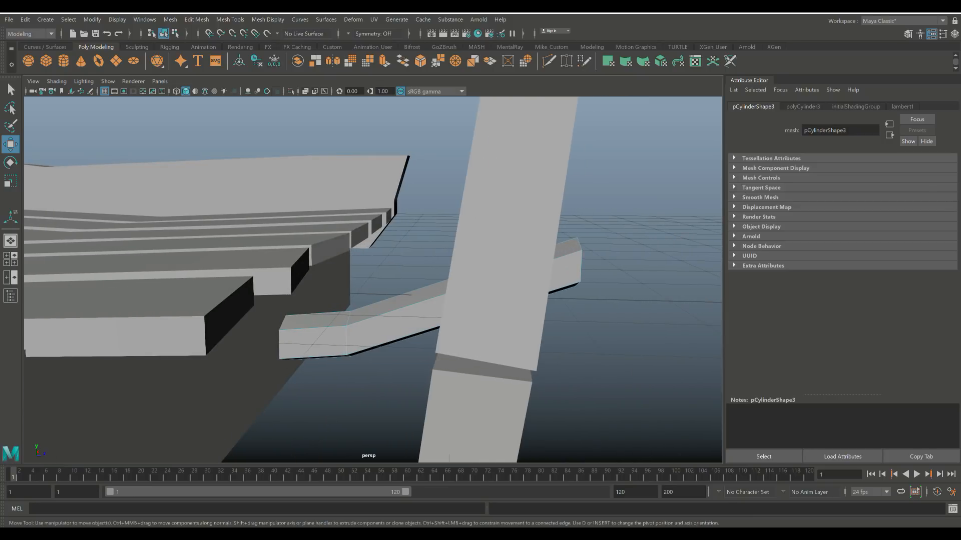
pyautogui.moveTo(644, 381); pyautogui.dragTo(644, 382)
pyautogui.moveTo(600, 346)
pyautogui.keyDown('alt'); pyautogui.mouseDown()
pyautogui.moveTo(485, 349)
pyautogui.moveTo(681, 360)
pyautogui.moveTo(600, 347)
pyautogui.mouseUp(); pyautogui.keyUp('alt')
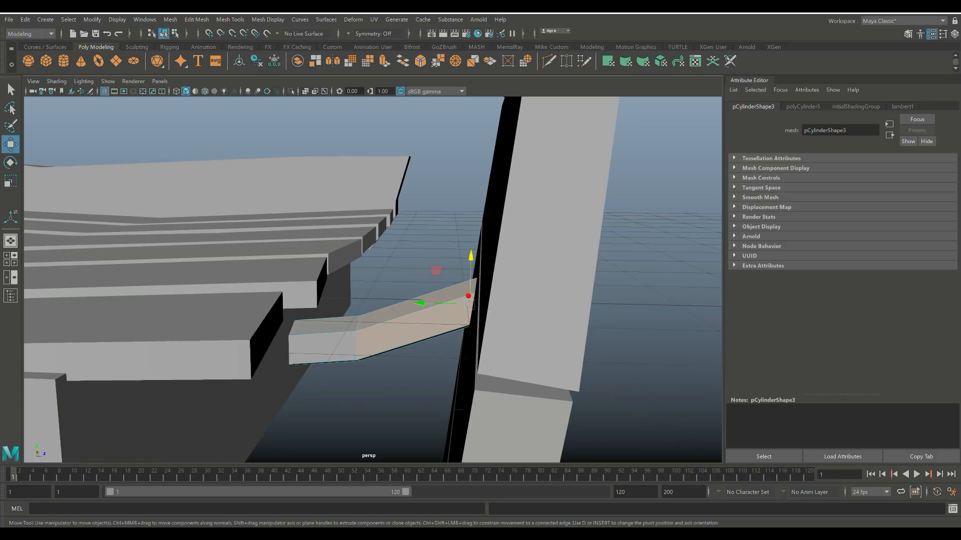
pyautogui.keyDown('ctrl'); pyautogui.moveTo(445, 394); pyautogui.dragTo(323, 379); pyautogui.keyUp('ctrl')
pyautogui.press('r')
pyautogui.scroll(-8, 323, 378)
# Move the duplicated peg onto the opposite axle end and adjust its position against the wheel
pyautogui.click(471, 270)
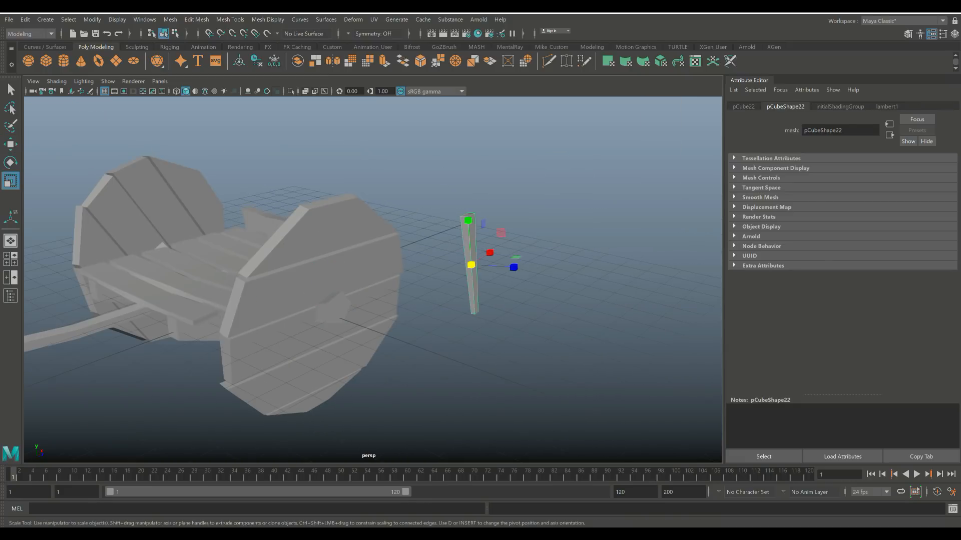
pyautogui.moveTo(517, 267); pyautogui.dragTo(330, 312)
pyautogui.press('e')
pyautogui.press('w')
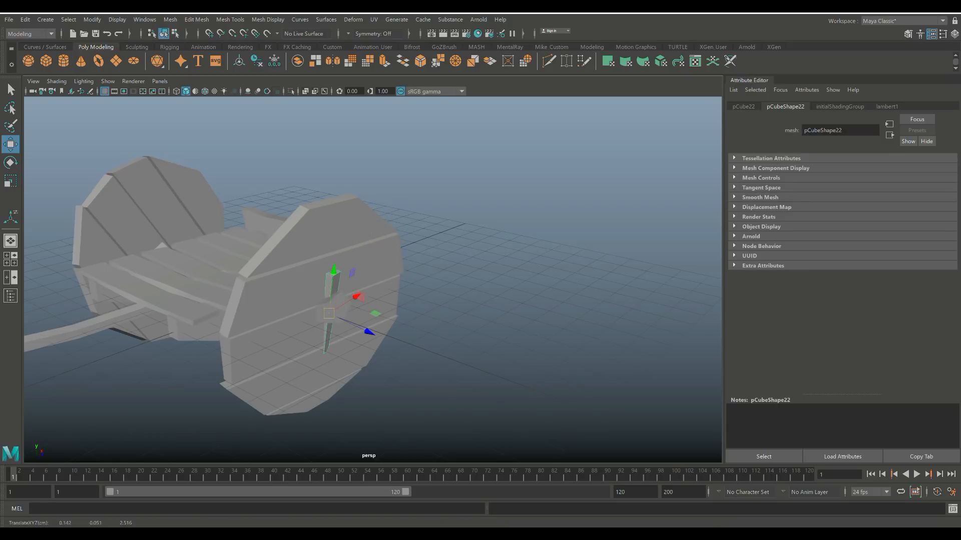
pyautogui.press('f')
pyautogui.scroll(-3, 372, 279)
pyautogui.keyDown('alt'); pyautogui.moveTo(372, 279); pyautogui.dragTo(340, 310); pyautogui.keyUp('alt')
pyautogui.moveTo(417, 273); pyautogui.dragTo(411, 273)
# Rotate the second peg diagonally across the axle end, tilt it to match the wheel, and fine-tune its position
pyautogui.press('e')
pyautogui.moveTo(363, 228); pyautogui.dragTo(316, 257)
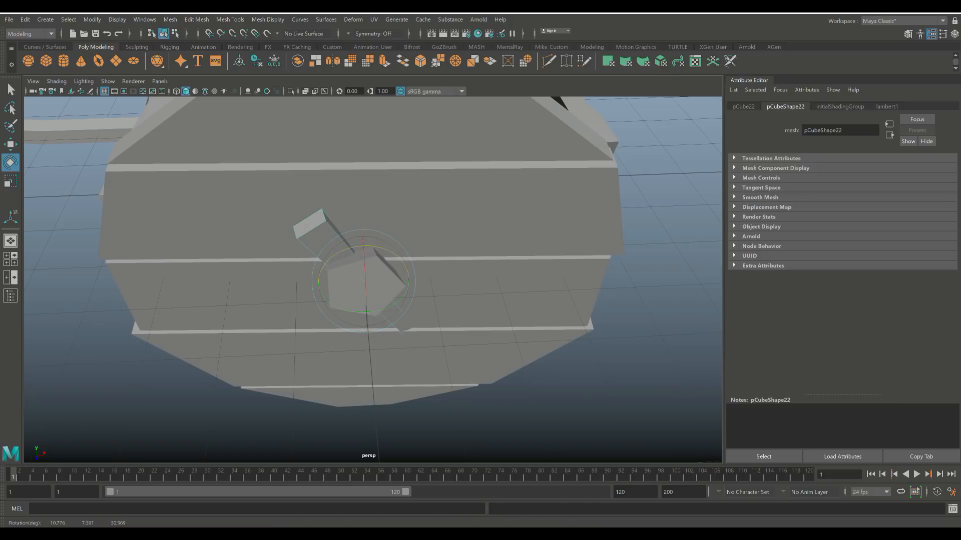
pyautogui.keyDown('alt'); pyautogui.moveTo(365, 280); pyautogui.dragTo(235, 280); pyautogui.keyUp('alt')
pyautogui.moveTo(385, 233); pyautogui.dragTo(358, 234)
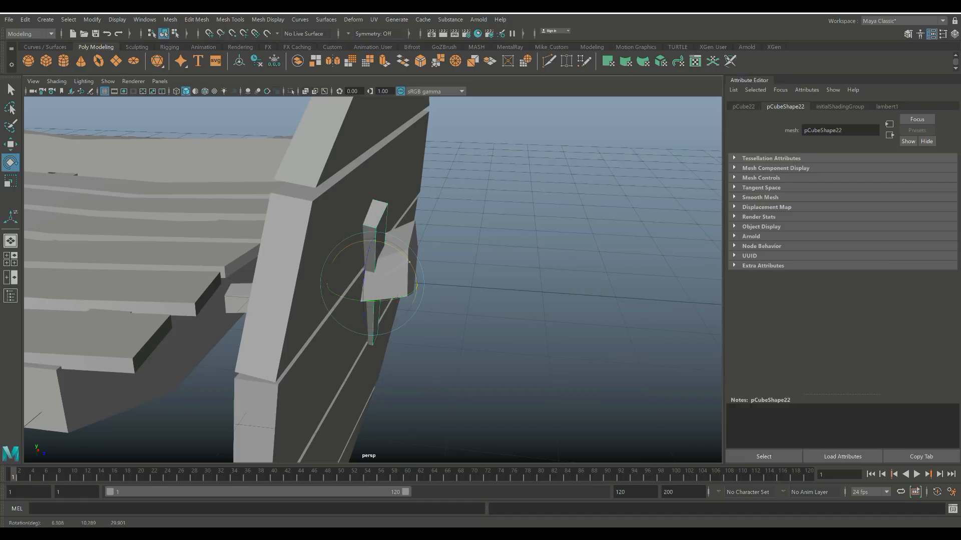
pyautogui.keyDown('alt'); pyautogui.moveTo(301, 281); pyautogui.dragTo(409, 257); pyautogui.keyUp('alt')
pyautogui.press('w')
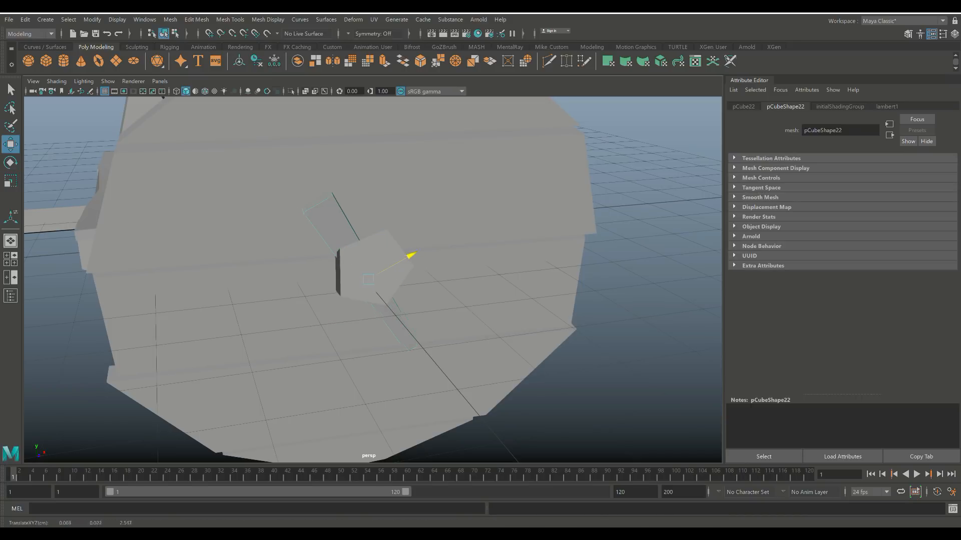
pyautogui.click(620, 290)
# Duplicate the pulling pole, rotate the copy upright, and move it to the rear end of the cart bed
pyautogui.scroll(-4, 601, 290)
pyautogui.keyDown('alt'); pyautogui.moveTo(540, 295); pyautogui.dragTo(660, 287); pyautogui.keyUp('alt')
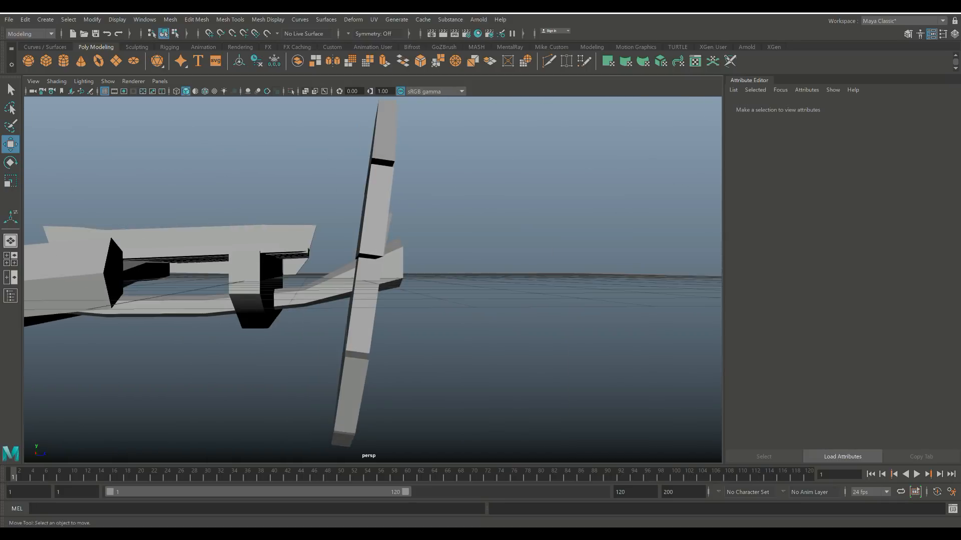
pyautogui.scroll(-9, 600, 287)
pyautogui.keyDown('alt'); pyautogui.moveTo(561, 287); pyautogui.dragTo(453, 177); pyautogui.keyUp('alt')
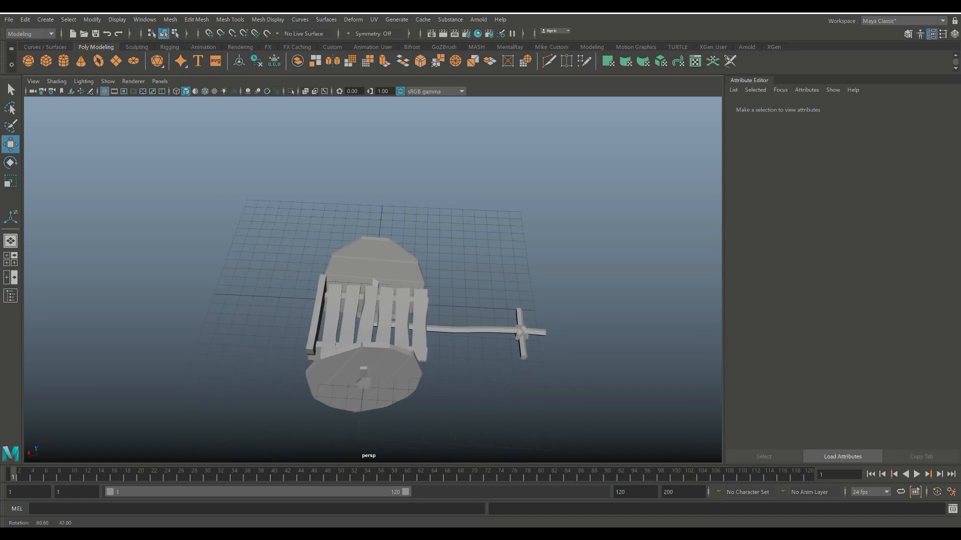
pyautogui.click(480, 330)
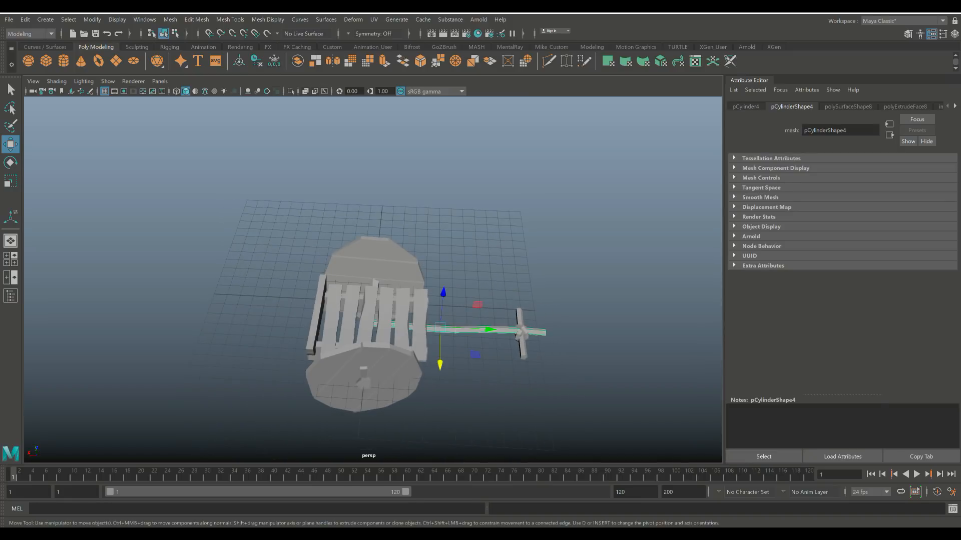
pyautogui.hotkey('ctrl', 'd')
pyautogui.press('e')
pyautogui.moveTo(432, 296)
pyautogui.mouseDown()
pyautogui.moveTo(397, 324)
pyautogui.moveTo(399, 339)
pyautogui.moveTo(282, 319)
pyautogui.mouseUp()
pyautogui.press('w')
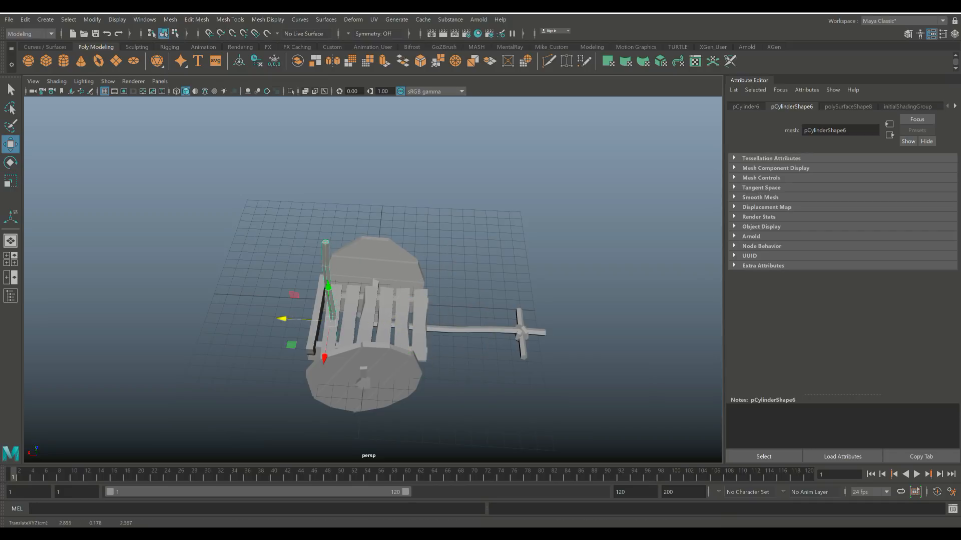
# Raise the upright pole copy, scale it down to a short post, and lower it to the rear of the bed
pyautogui.moveTo(327, 287); pyautogui.dragTo(321, 171)
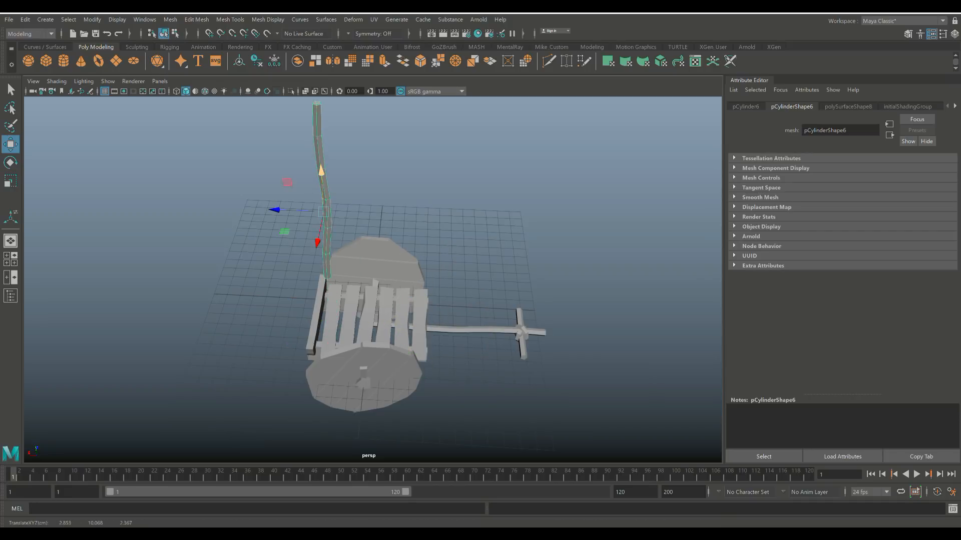
pyautogui.press('r')
pyautogui.moveTo(324, 212); pyautogui.dragTo(425, 200)
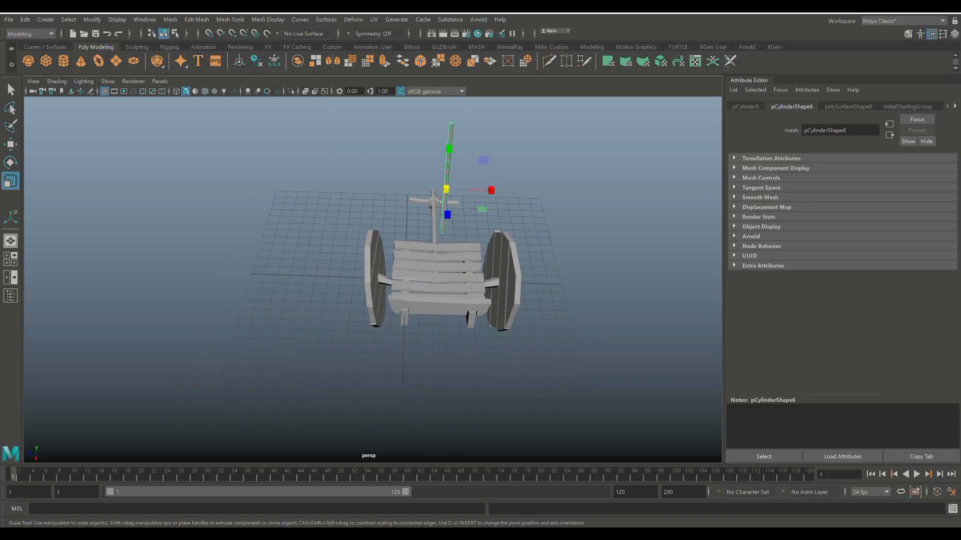
pyautogui.press('w')
pyautogui.moveTo(449, 145); pyautogui.dragTo(446, 187)
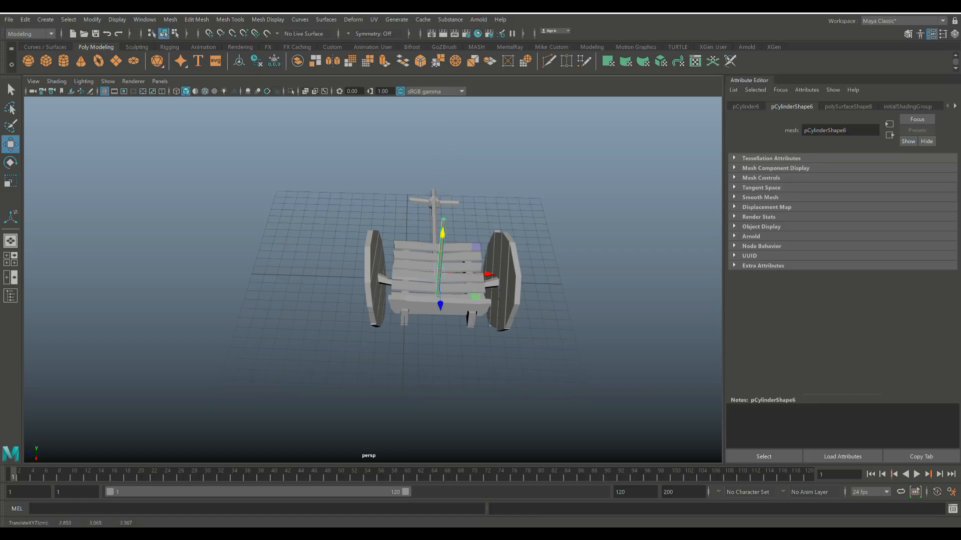
# Move the short upright post to one rear corner of the cart bed
pyautogui.moveTo(476, 273); pyautogui.dragTo(665, 342)
pyautogui.scroll(4, 452, 272)
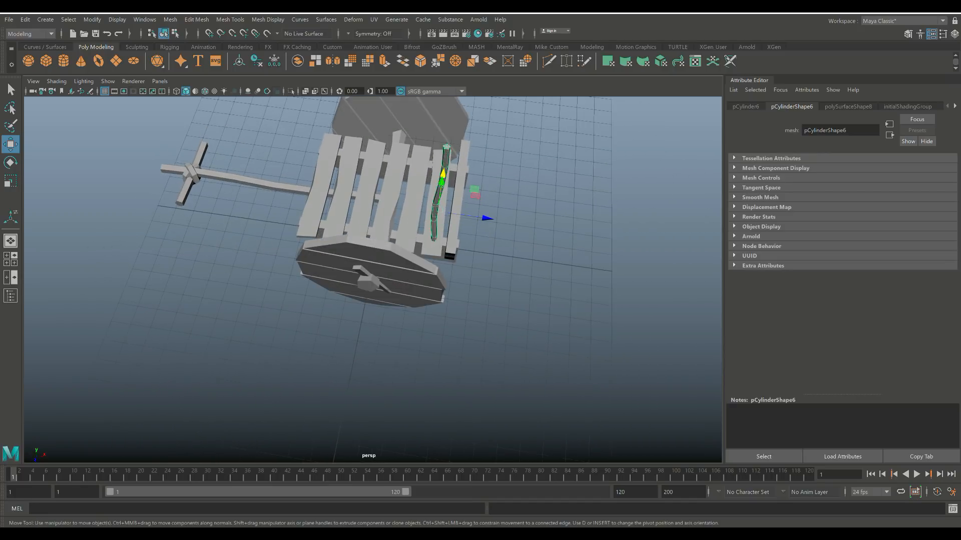
pyautogui.moveTo(486, 218); pyautogui.dragTo(301, 149)
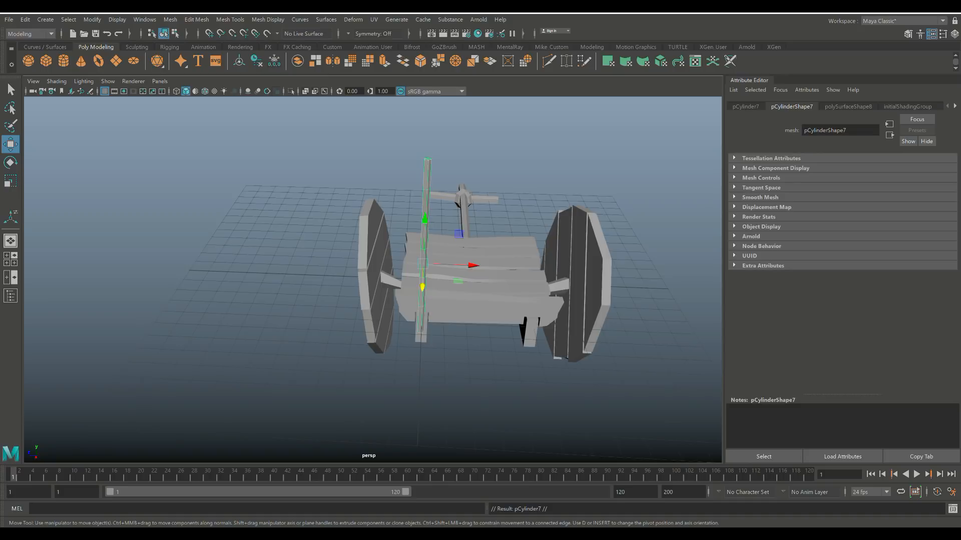
# Duplicate the corner post, move the copy to the opposite rear corner, and rotate it about its vertical axis
pyautogui.hotkey('ctrl', 'd')
pyautogui.moveTo(472, 265); pyautogui.dragTo(590, 270)
pyautogui.scroll(3, 551, 271)
pyautogui.keyDown('alt'); pyautogui.moveTo(515, 265); pyautogui.dragTo(663, 297); pyautogui.keyUp('alt')
pyautogui.keyDown('alt'); pyautogui.moveTo(663, 298); pyautogui.dragTo(520, 407, button='middle'); pyautogui.keyUp('alt')
pyautogui.keyDown('alt'); pyautogui.moveTo(521, 407); pyautogui.dragTo(435, 402); pyautogui.keyUp('alt')
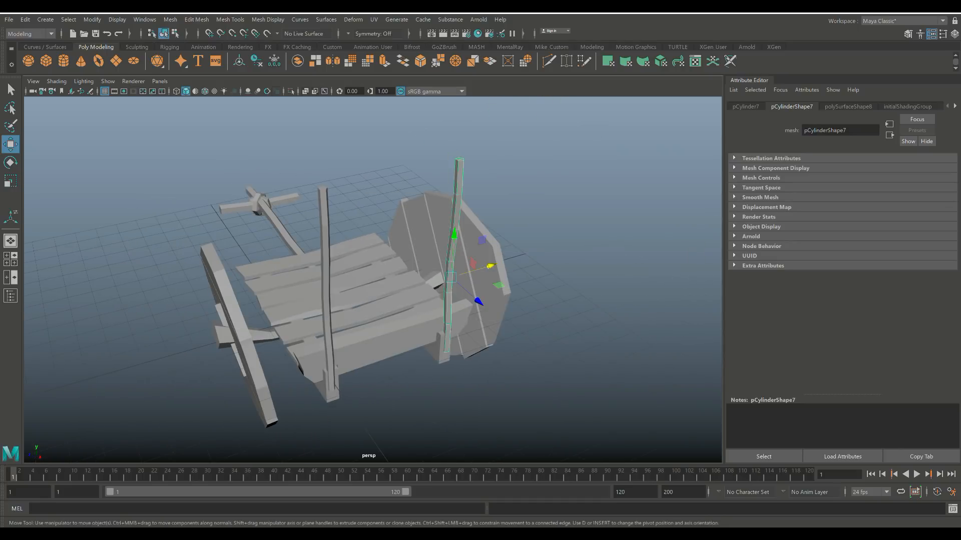
pyautogui.press('e')
pyautogui.moveTo(460, 302); pyautogui.dragTo(620, 299)
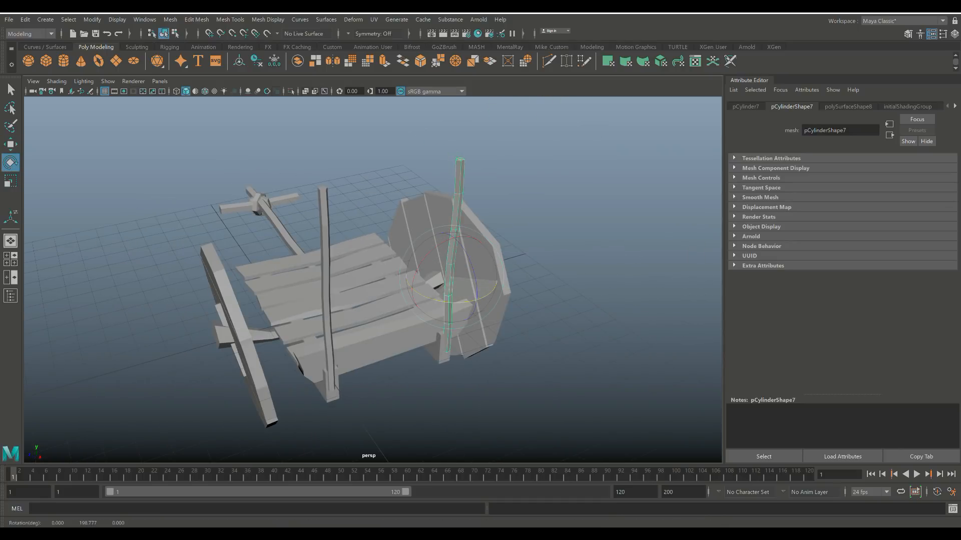
pyautogui.click(601, 320)
# Duplicate the pulling pole and raise the copy above the cart bed as a side rail
pyautogui.scroll(-6, 600, 321)
pyautogui.keyDown('alt'); pyautogui.moveTo(370, 300); pyautogui.dragTo(342, 340); pyautogui.keyUp('alt')
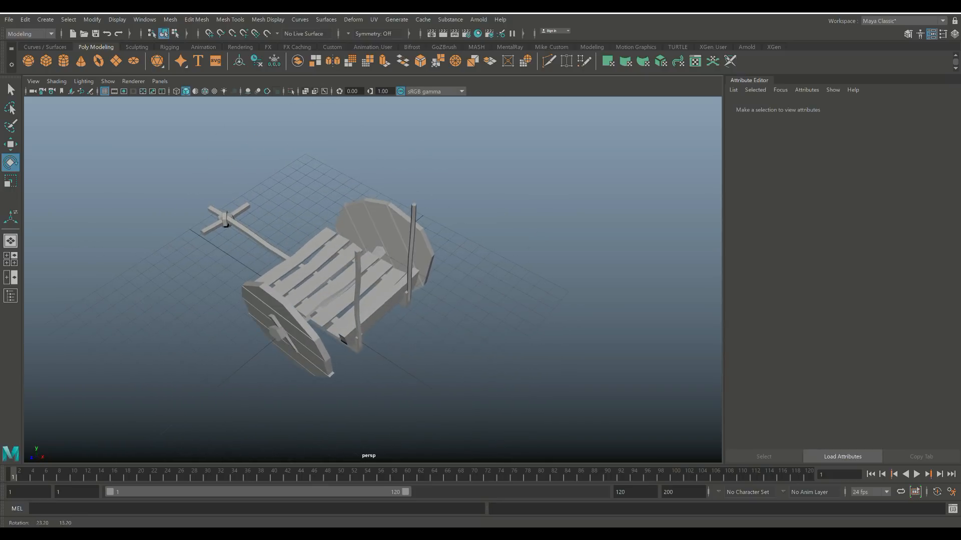
pyautogui.click(261, 241)
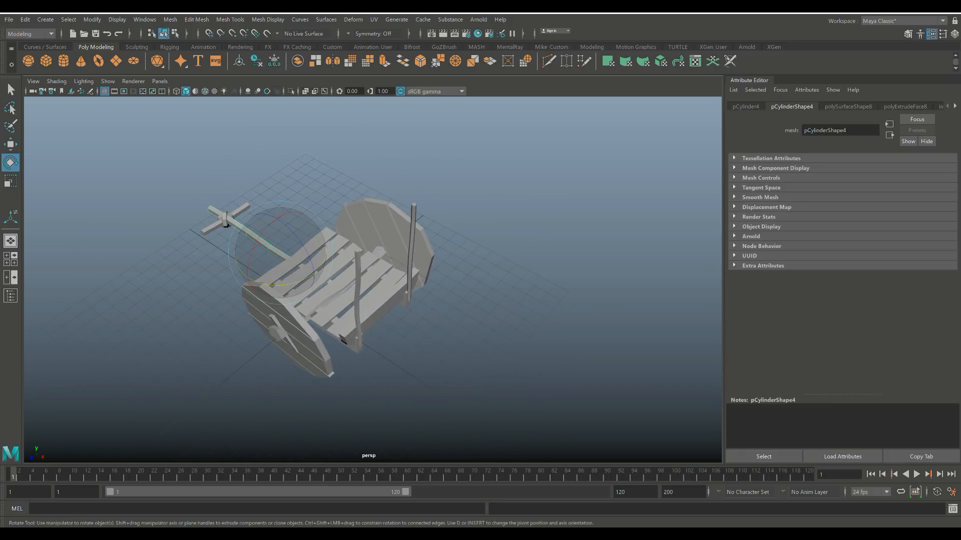
pyautogui.hotkey('ctrl', 'd')
pyautogui.press('w')
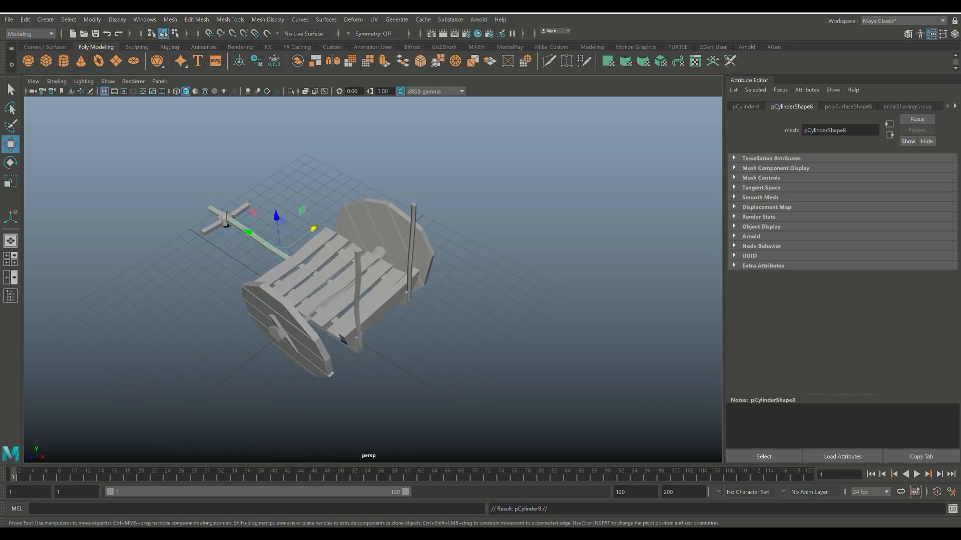
pyautogui.moveTo(276, 220); pyautogui.dragTo(344, 208)
pyautogui.moveTo(173, 280); pyautogui.dragTo(425, 240)
pyautogui.press('r')
pyautogui.press('w')
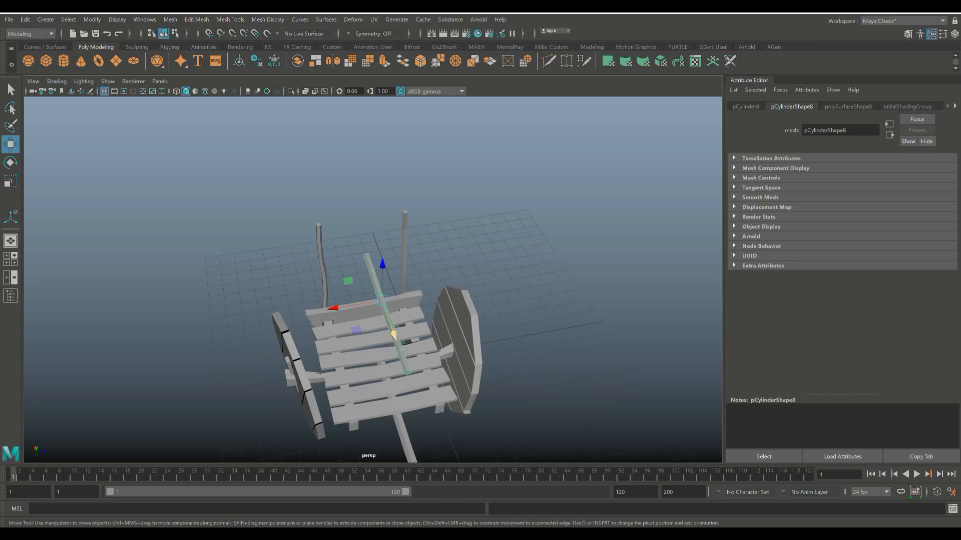
# Move the rail over one side of the bed so it meets the rear post's upper end, and tilt it slightly
pyautogui.moveTo(334, 308); pyautogui.dragTo(286, 316)
pyautogui.moveTo(333, 272); pyautogui.dragTo(331, 247)
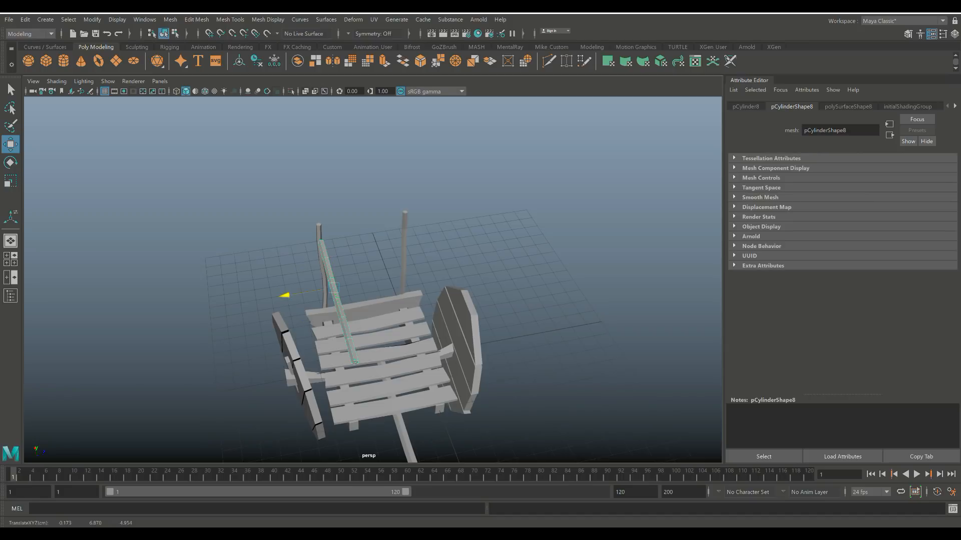
pyautogui.moveTo(284, 295); pyautogui.dragTo(275, 296)
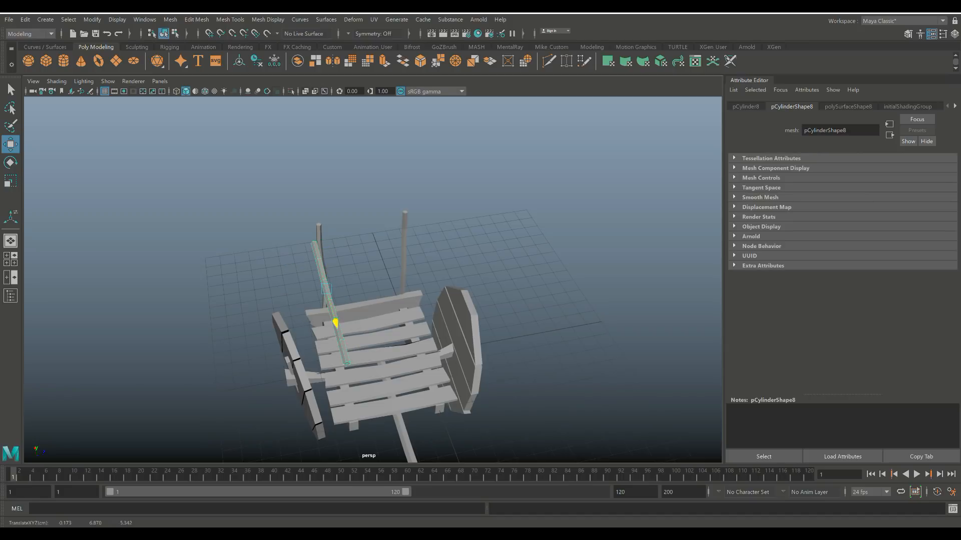
pyautogui.scroll(3, 331, 310)
pyautogui.keyDown('alt'); pyautogui.moveTo(331, 310); pyautogui.dragTo(525, 244); pyautogui.keyUp('alt')
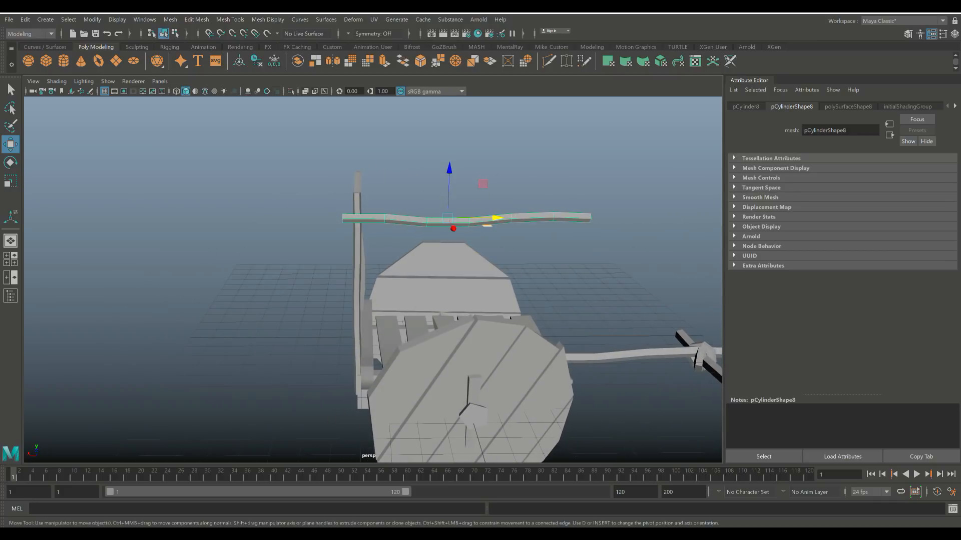
pyautogui.press('e')
pyautogui.moveTo(423, 180); pyautogui.dragTo(419, 183)
# Duplicate the side rail, move the copy to the opposite rear post, and rotate it so its bend differs from the original
pyautogui.keyDown('alt'); pyautogui.moveTo(450, 280); pyautogui.dragTo(371, 266); pyautogui.keyUp('alt')
pyautogui.hotkey('ctrl', 'd')
pyautogui.press('w')
pyautogui.moveTo(481, 200); pyautogui.dragTo(379, 201)
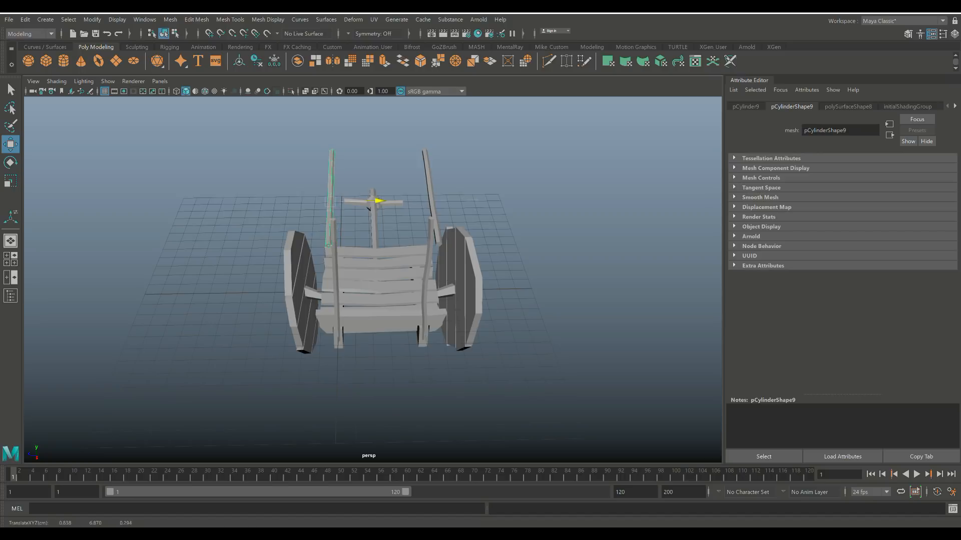
pyautogui.press('e')
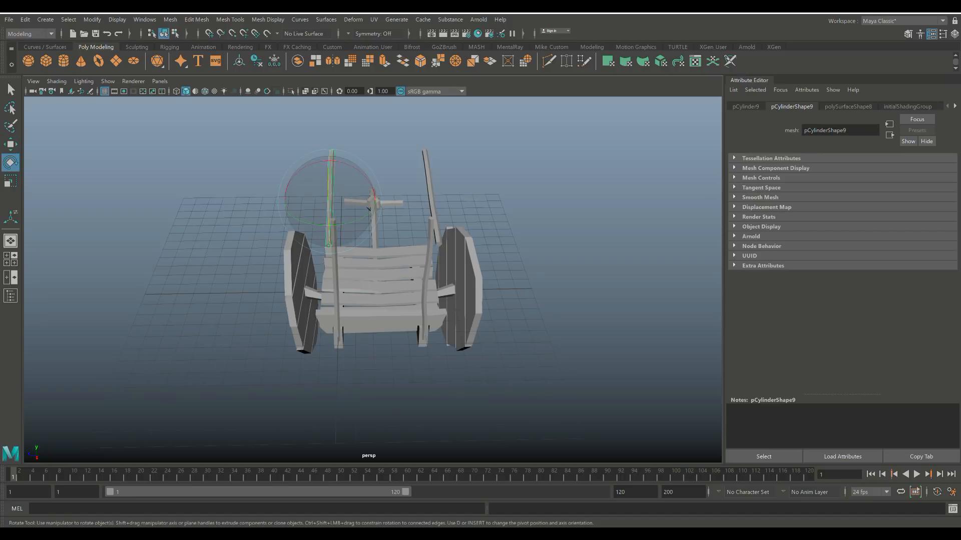
pyautogui.moveTo(368, 207); pyautogui.dragTo(485, 197)
pyautogui.moveTo(351, 191); pyautogui.dragTo(355, 194)
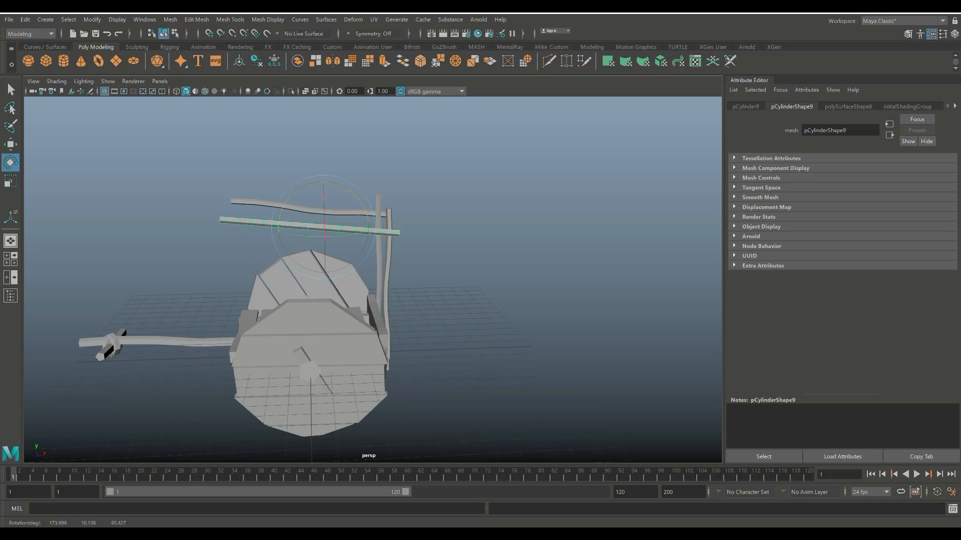
# Fine-tune the second rail's tilt in the front view so it slopes down toward the rear post
pyautogui.click(10, 259)
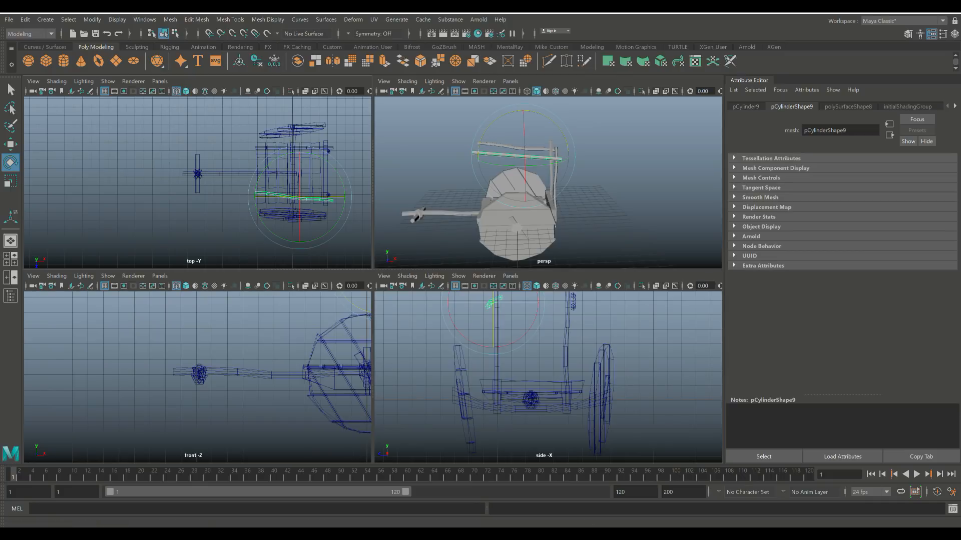
pyautogui.scroll(-3, 198, 377)
pyautogui.press('space')
pyautogui.keyDown('alt'); pyautogui.moveTo(623, 151); pyautogui.dragTo(420, 256, button='middle'); pyautogui.keyUp('alt')
pyautogui.scroll(1, 420, 255)
pyautogui.moveTo(468, 194); pyautogui.dragTo(474, 201)
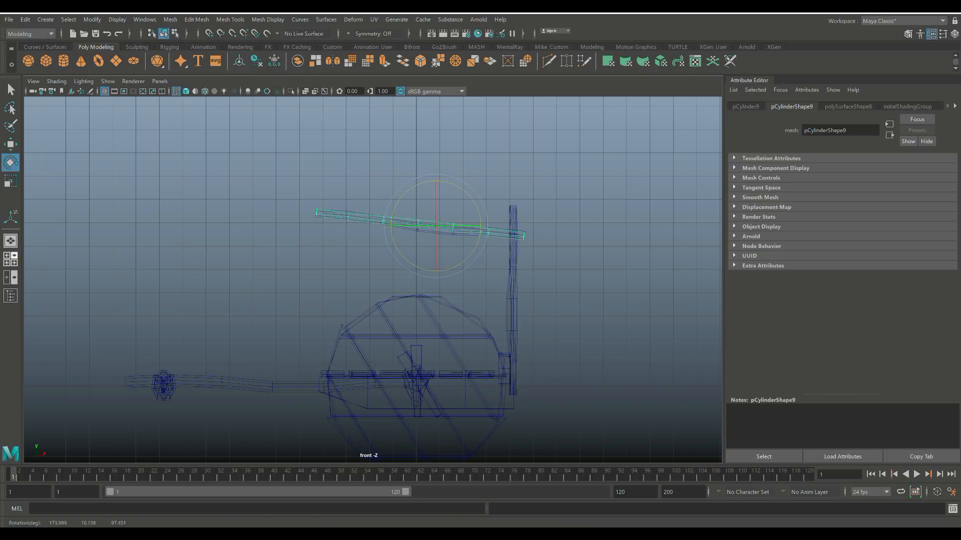
pyautogui.press('space')
pyautogui.press('space')
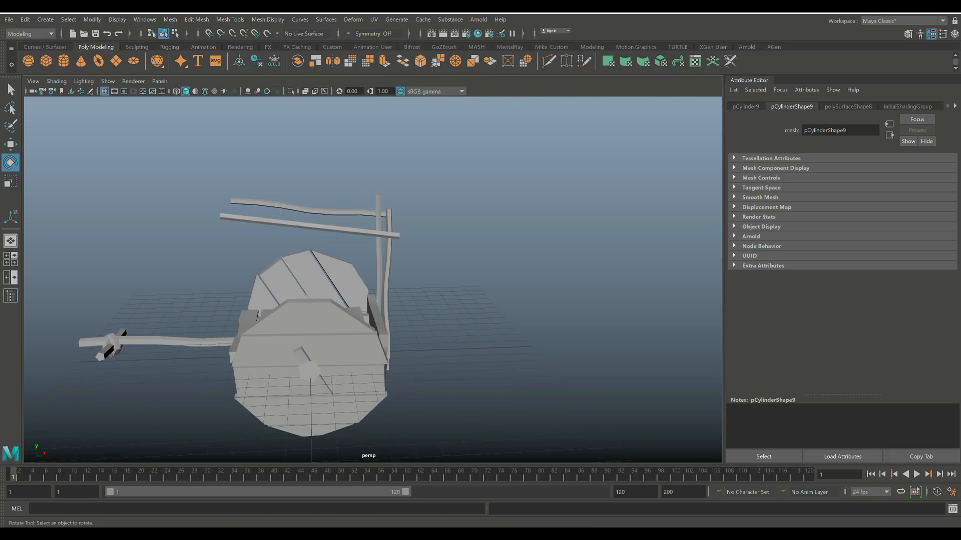
# Rotate the second side rail slightly to realign it along its side of the cart
pyautogui.scroll(-3, 373, 280)
pyautogui.keyDown('alt'); pyautogui.moveTo(430, 250); pyautogui.dragTo(314, 275); pyautogui.keyUp('alt')
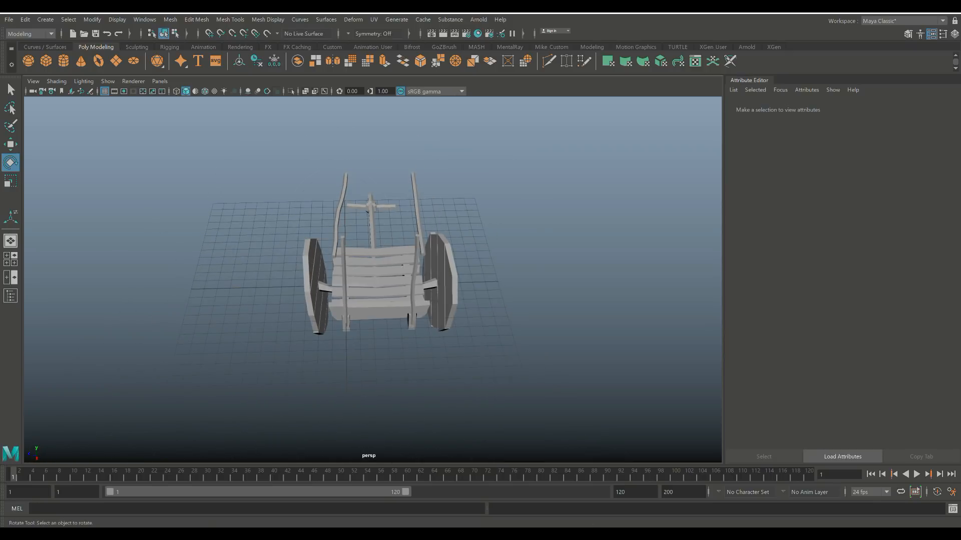
pyautogui.click(339, 210)
pyautogui.scroll(3, 339, 210)
pyautogui.moveTo(333, 220); pyautogui.dragTo(344, 218)
pyautogui.click(395, 214)
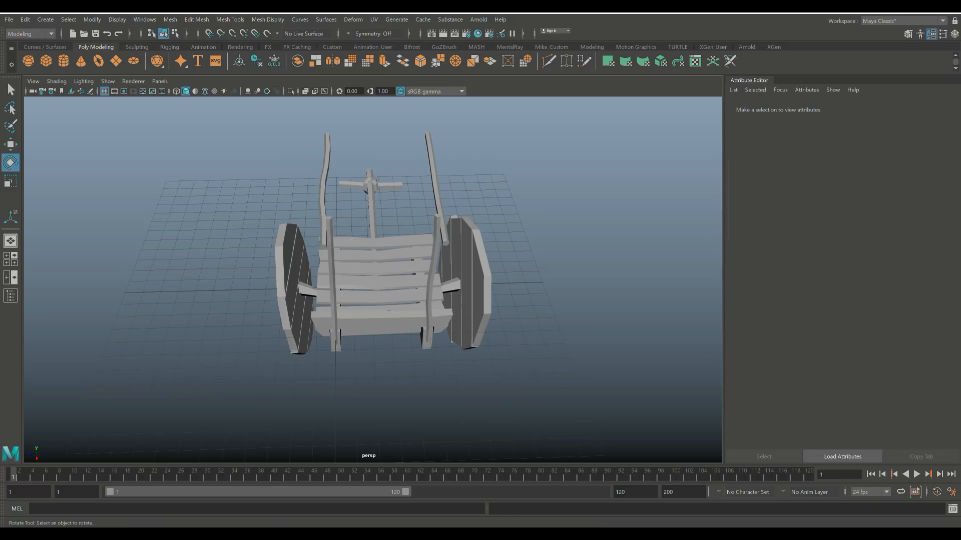
# Duplicate a rear post, rotate the copy to lie crosswise, and move it up between the tops of both posts
pyautogui.scroll(2, 394, 214)
pyautogui.moveTo(394, 215)
pyautogui.keyDown('alt'); pyautogui.mouseDown()
pyautogui.moveTo(443, 200)
pyautogui.moveTo(479, 170)
pyautogui.moveTo(435, 221)
pyautogui.moveTo(405, 230)
pyautogui.moveTo(393, 223)
pyautogui.mouseUp(); pyautogui.keyUp('alt')
pyautogui.click(324, 275)
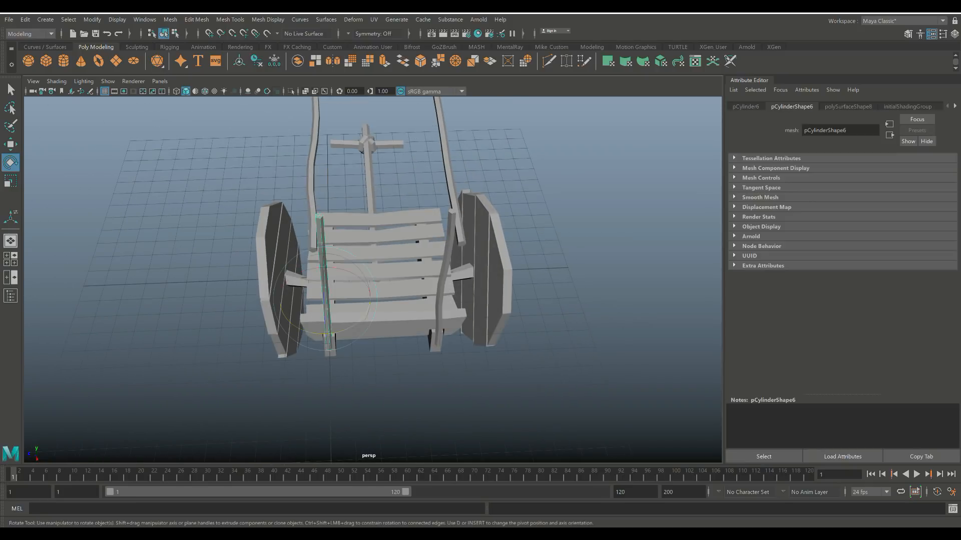
pyautogui.hotkey('ctrl', 'd')
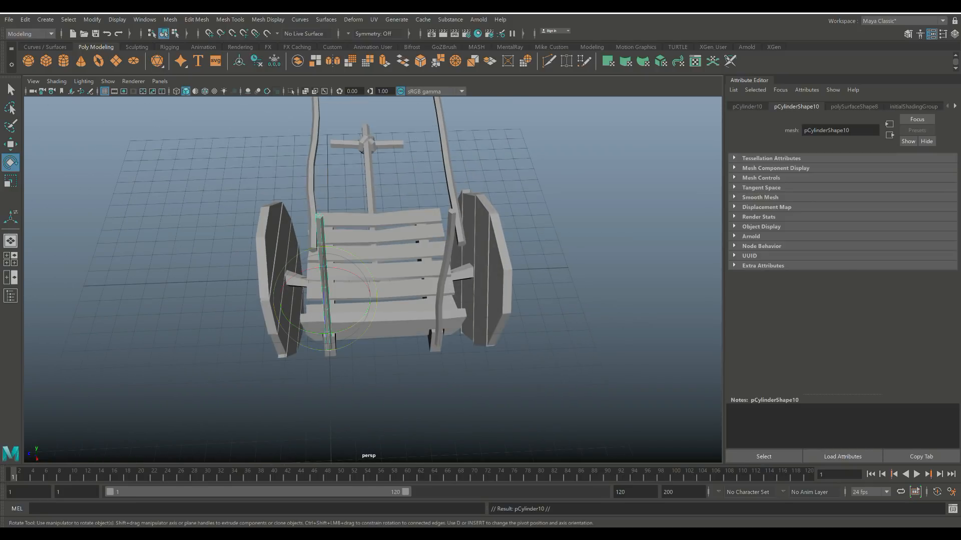
pyautogui.moveTo(323, 290); pyautogui.dragTo(366, 332)
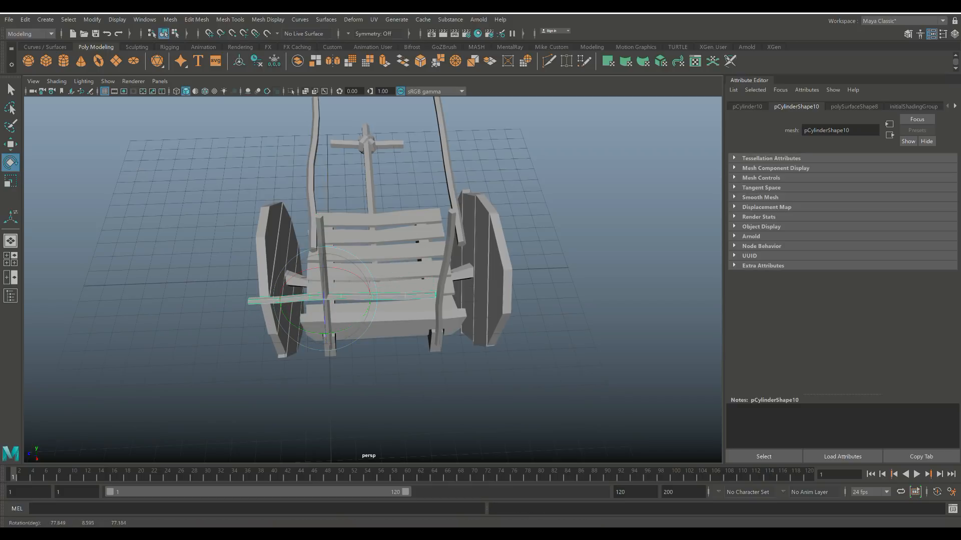
pyautogui.press('w')
pyautogui.moveTo(334, 334); pyautogui.dragTo(315, 256)
pyautogui.moveTo(353, 215); pyautogui.dragTo(413, 211)
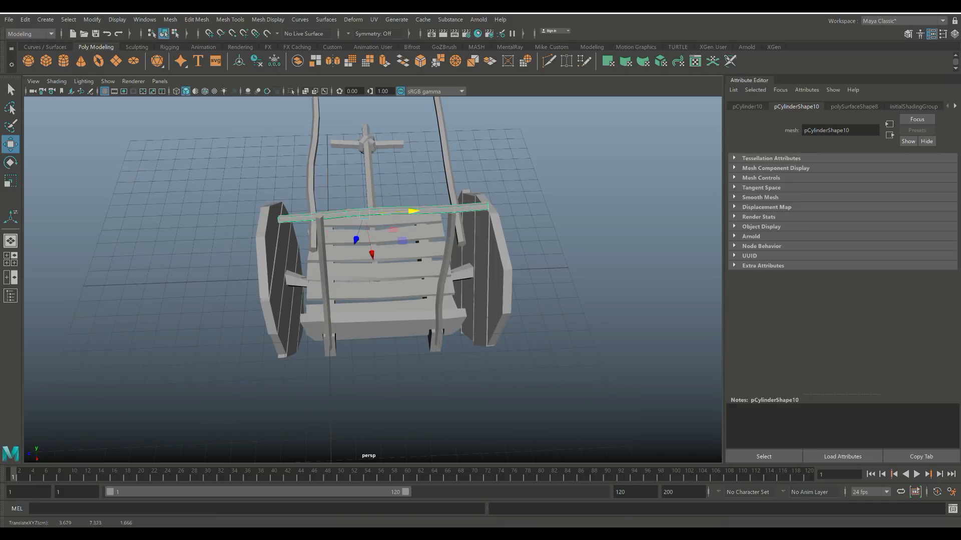
# Rotate the crossbar in the top and side views to square it with the bed and level it
pyautogui.click(11, 260)
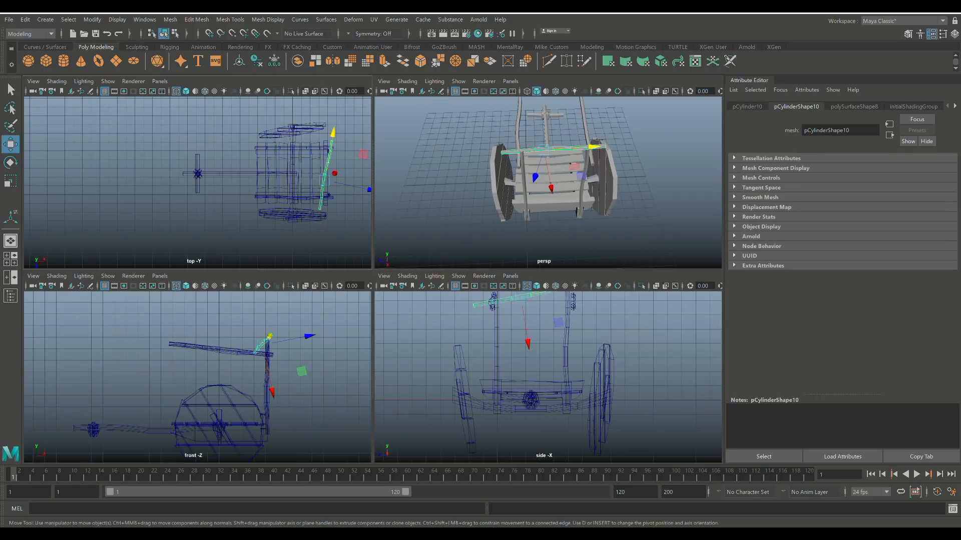
pyautogui.press('space')
pyautogui.press('e')
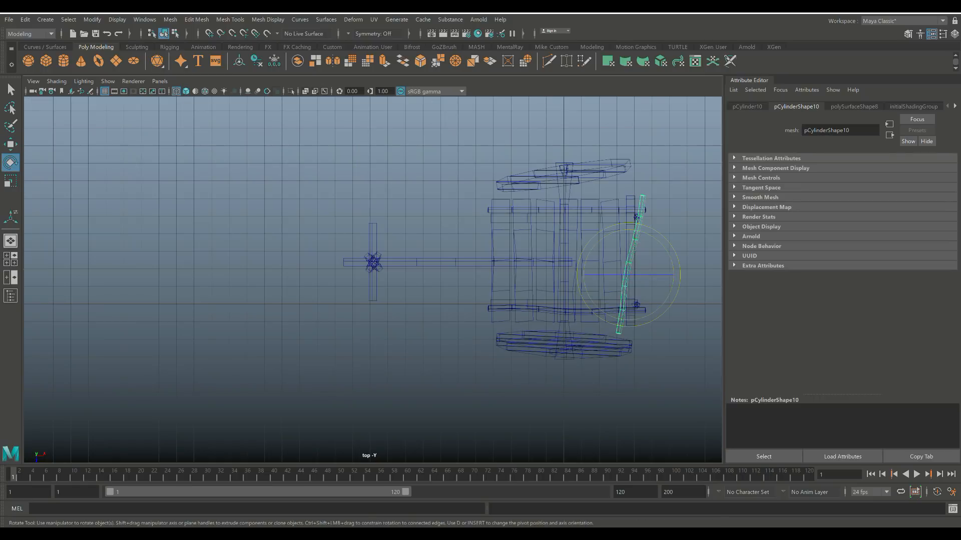
pyautogui.moveTo(667, 248); pyautogui.dragTo(658, 239)
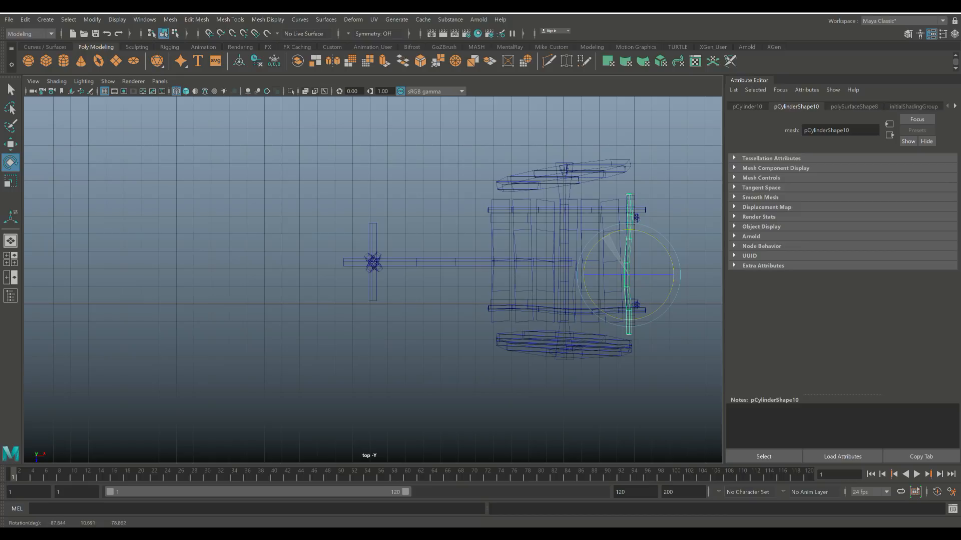
pyautogui.click(10, 259)
pyautogui.press('space')
pyautogui.moveTo(349, 149); pyautogui.dragTo(352, 147)
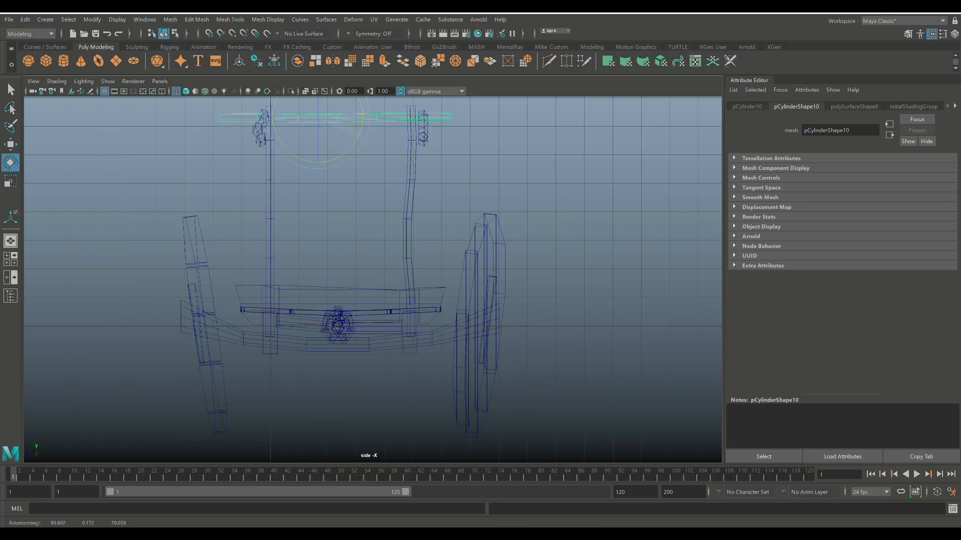
pyautogui.press('space')
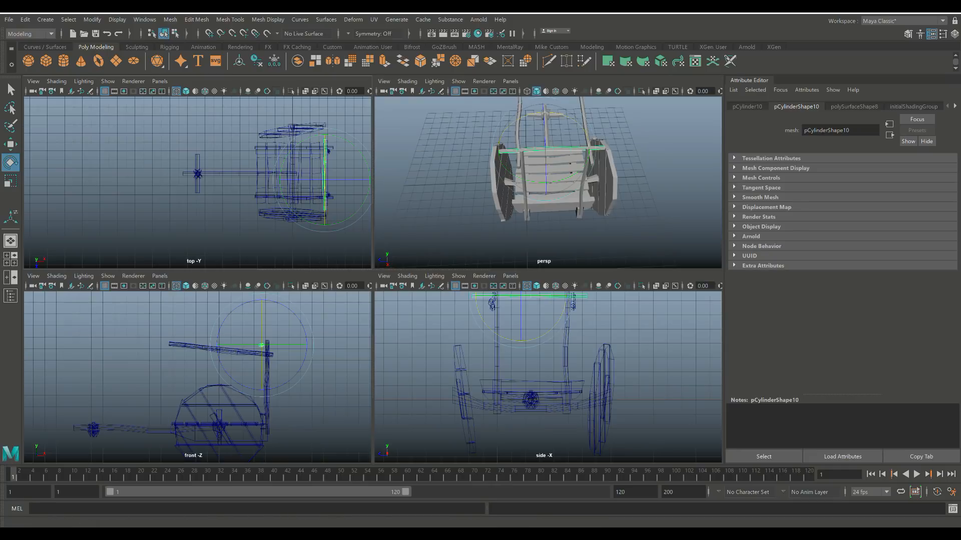
# Lower the crossbar onto the rear ends of the side rails and shift it back against the posts
pyautogui.press('space')
pyautogui.keyDown('alt'); pyautogui.moveTo(340, 280); pyautogui.dragTo(491, 233); pyautogui.keyUp('alt')
pyautogui.press('w')
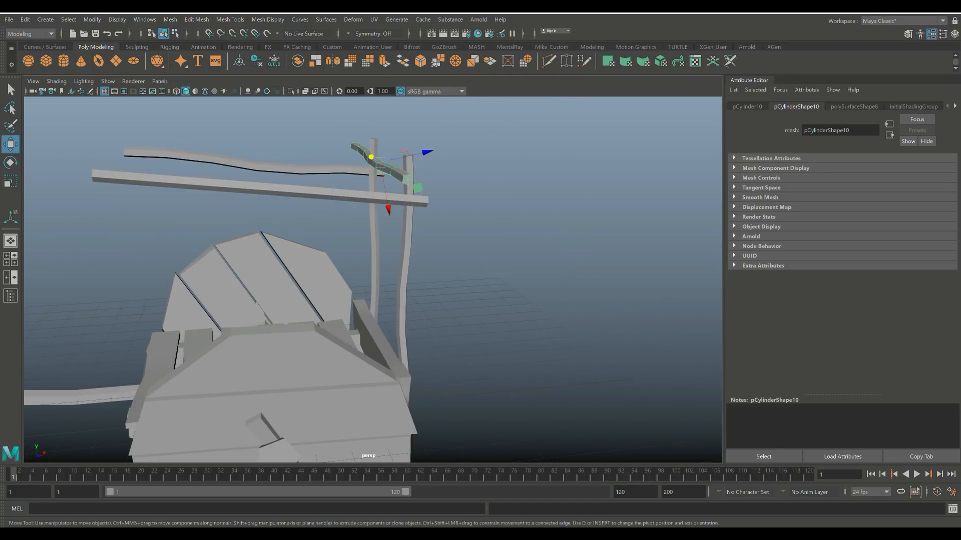
pyautogui.moveTo(388, 209); pyautogui.dragTo(392, 226)
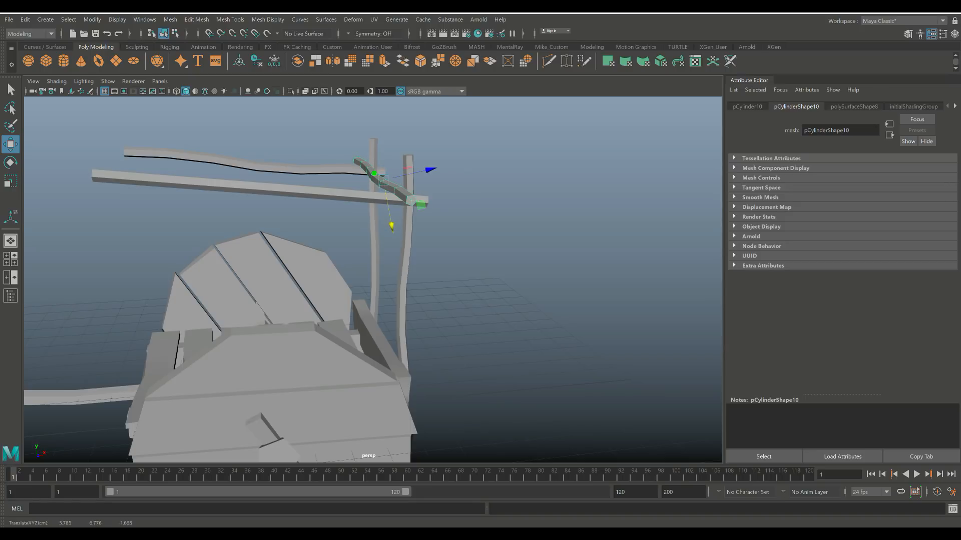
pyautogui.moveTo(426, 170); pyautogui.dragTo(432, 169)
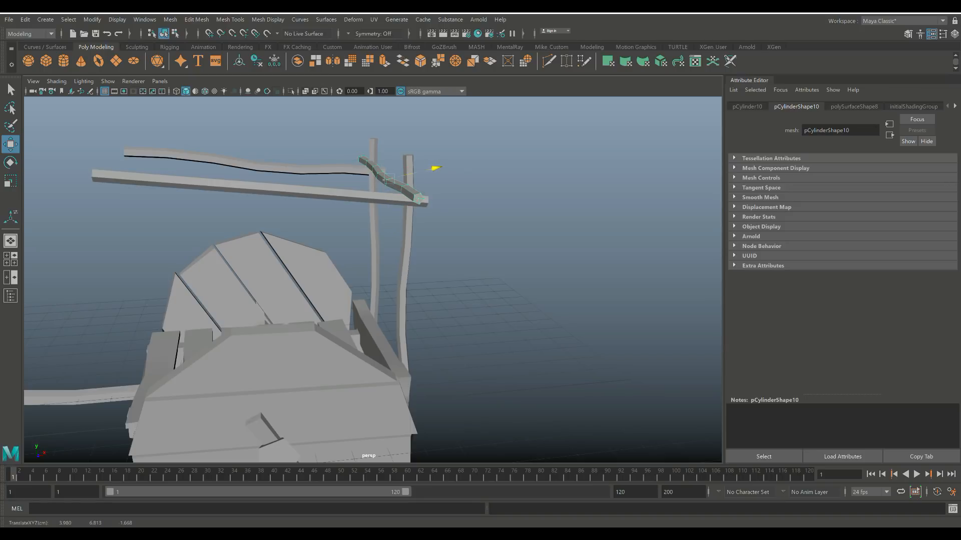
pyautogui.moveTo(398, 224); pyautogui.dragTo(399, 228)
pyautogui.click(481, 226)
# Combine the binding rings around the pulling pole's crosspiece joint into a single mesh
pyautogui.scroll(-6, 373, 280)
pyautogui.keyDown('alt'); pyautogui.moveTo(480, 260); pyautogui.dragTo(49, 259); pyautogui.keyUp('alt')
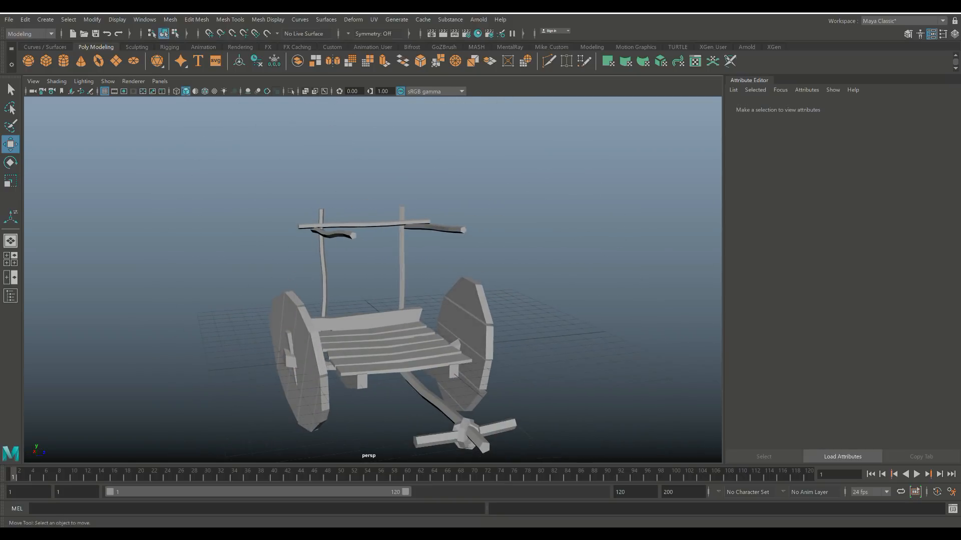
pyautogui.keyDown('alt'); pyautogui.moveTo(373, 310); pyautogui.dragTo(342, 233, button='middle'); pyautogui.keyUp('alt')
pyautogui.keyDown('alt'); pyautogui.moveTo(342, 233); pyautogui.dragTo(364, 280); pyautogui.keyUp('alt')
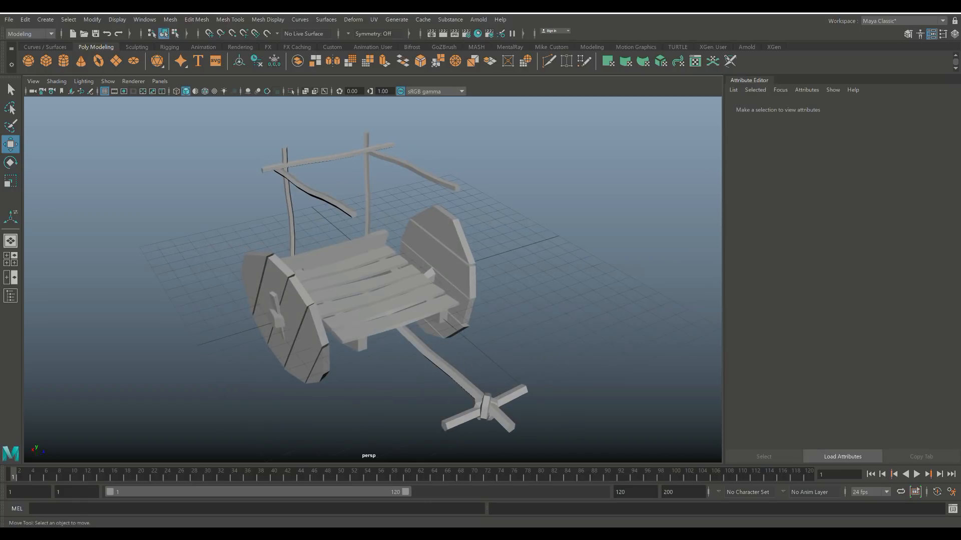
pyautogui.scroll(3, 373, 279)
pyautogui.scroll(1, 373, 279)
pyautogui.keyDown('alt'); pyautogui.moveTo(373, 279); pyautogui.dragTo(270, 187, button='middle'); pyautogui.keyUp('alt')
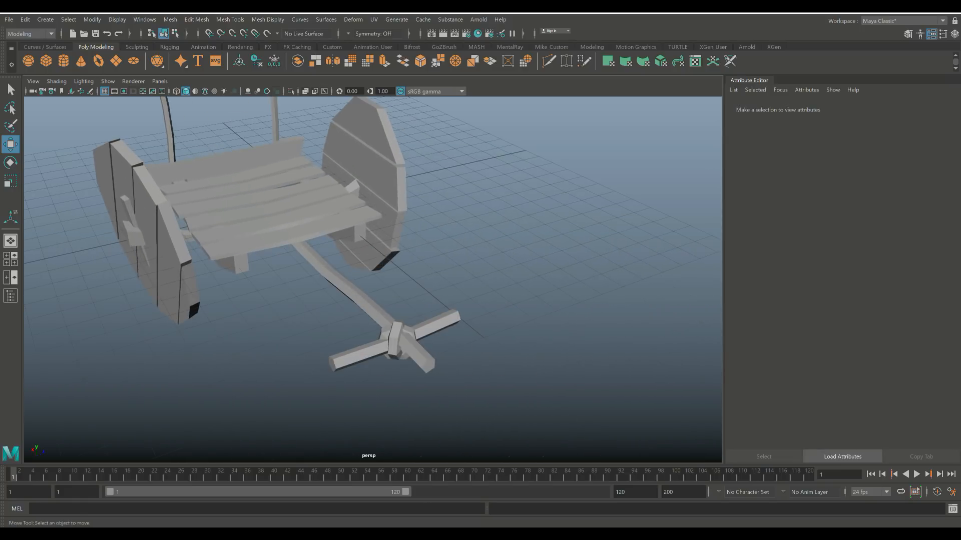
pyautogui.click(396, 338)
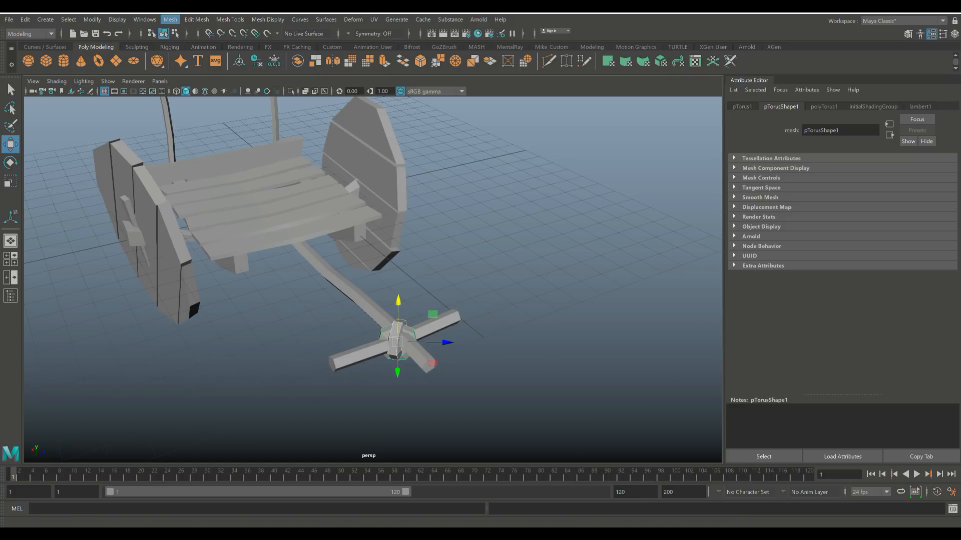
pyautogui.click(171, 19)
pyautogui.click(192, 54)
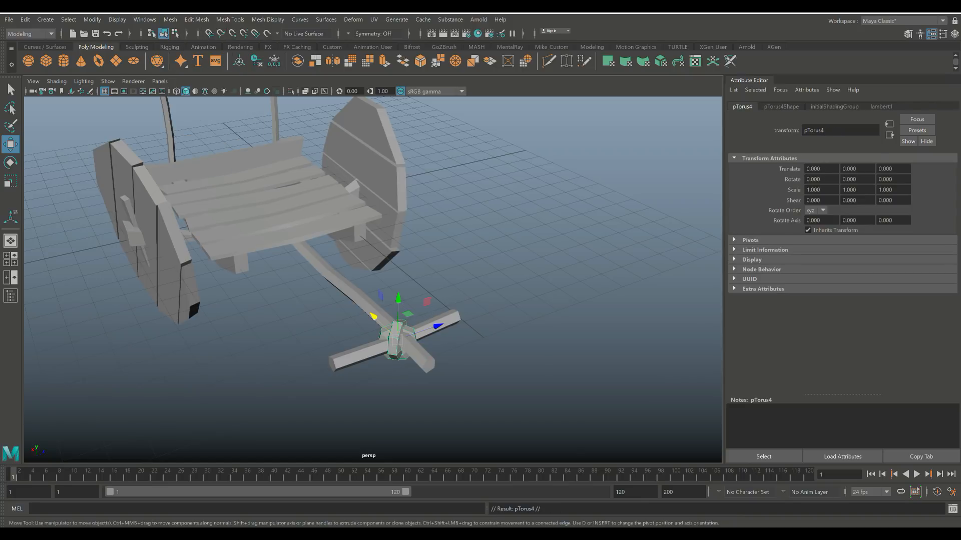
# Duplicate the combined binding and move the copy up to the joint of one rear post, the crossbar and its side rail
pyautogui.moveTo(373, 316); pyautogui.dragTo(225, 171)
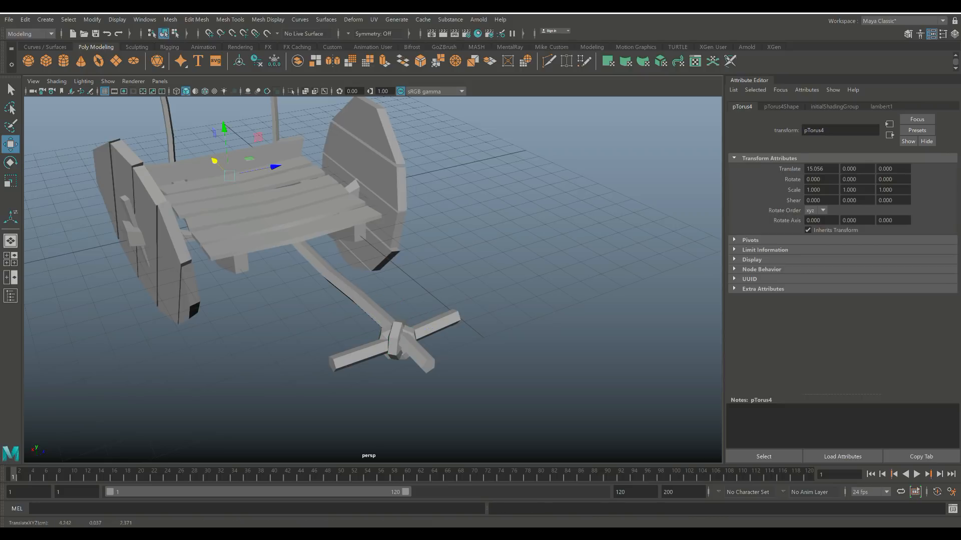
pyautogui.scroll(-5, 373, 225)
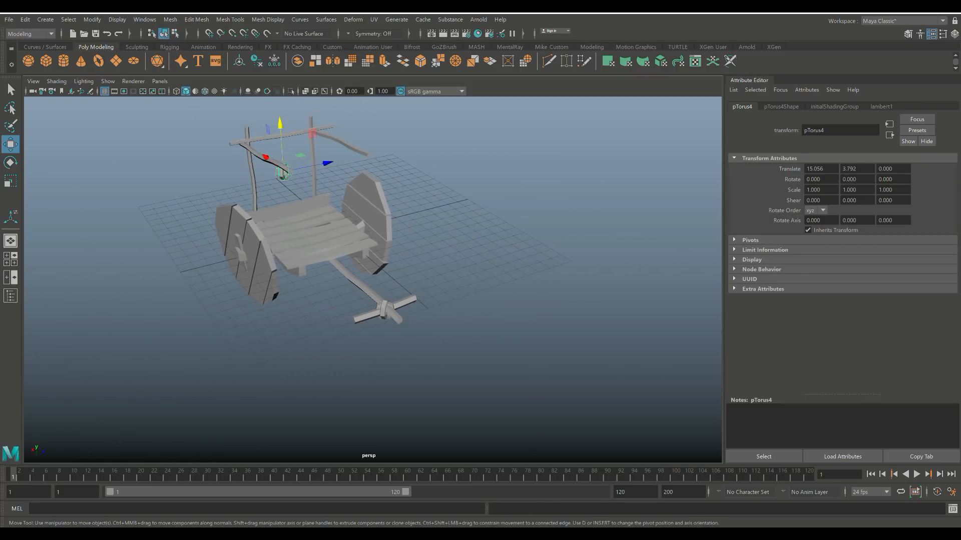
pyautogui.moveTo(280, 125); pyautogui.dragTo(279, 102)
pyautogui.moveTo(324, 128); pyautogui.dragTo(294, 133)
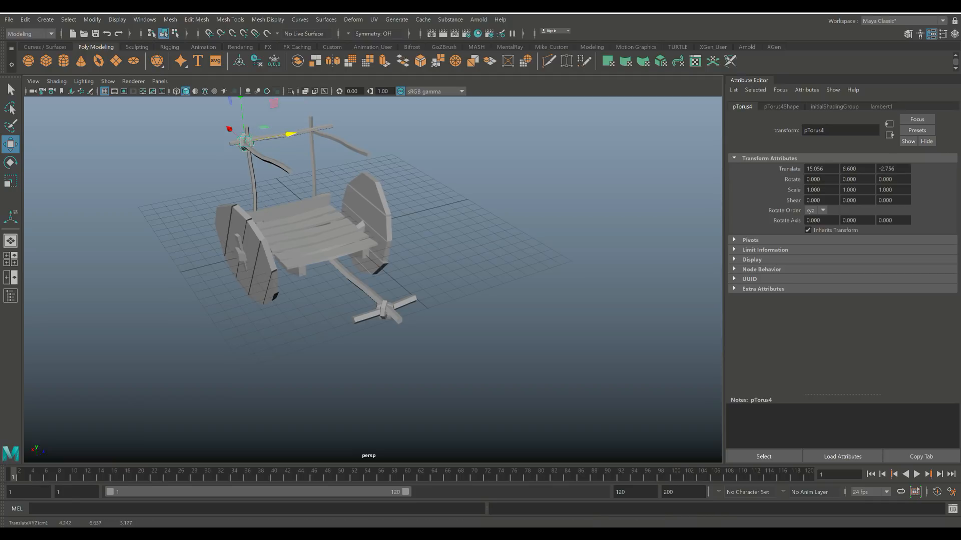
# Shift the copied binding to centre it on the rear post joint and rotate it to about 57, 8 and -15 degrees
pyautogui.press('f')
pyautogui.scroll(-6, 372, 280)
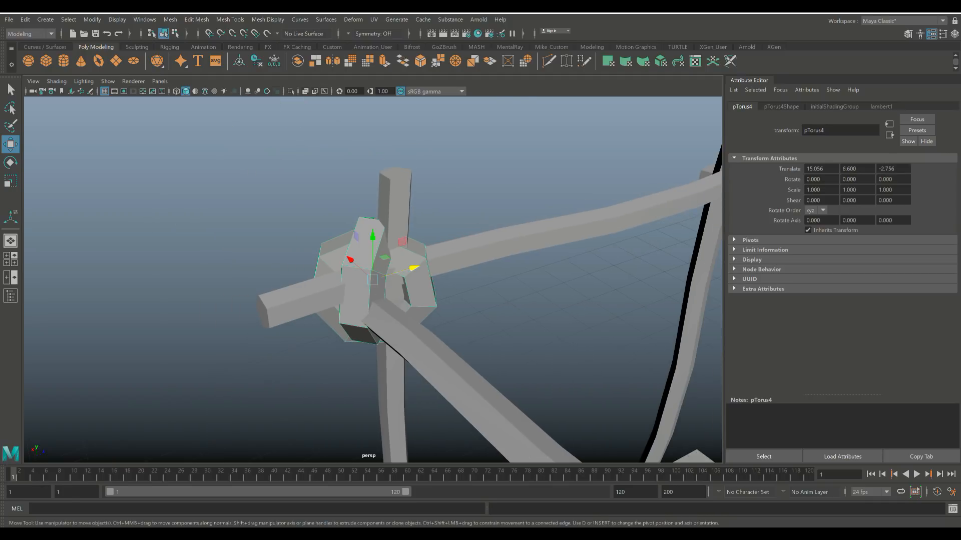
pyautogui.keyDown('alt'); pyautogui.moveTo(320, 215); pyautogui.dragTo(500, 333); pyautogui.keyUp('alt')
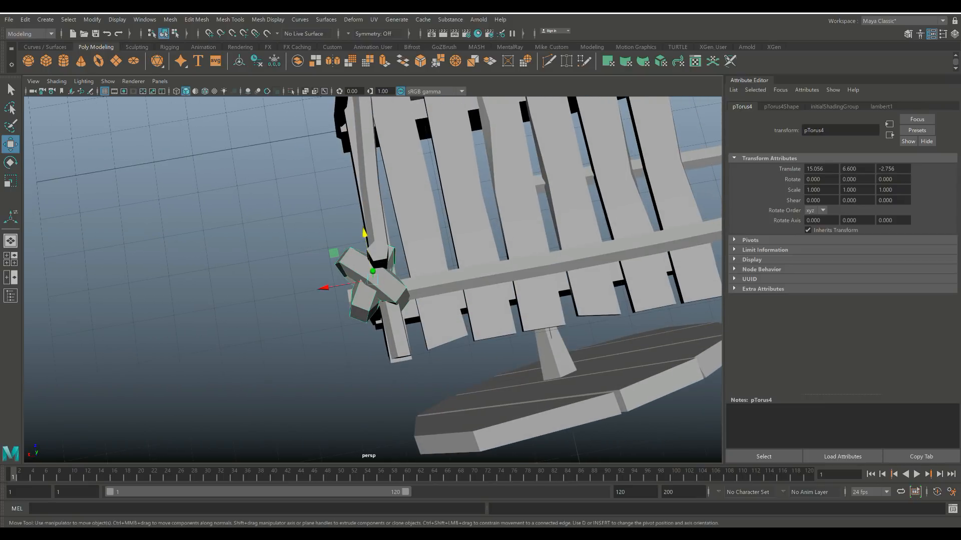
pyautogui.moveTo(324, 288); pyautogui.dragTo(559, 197)
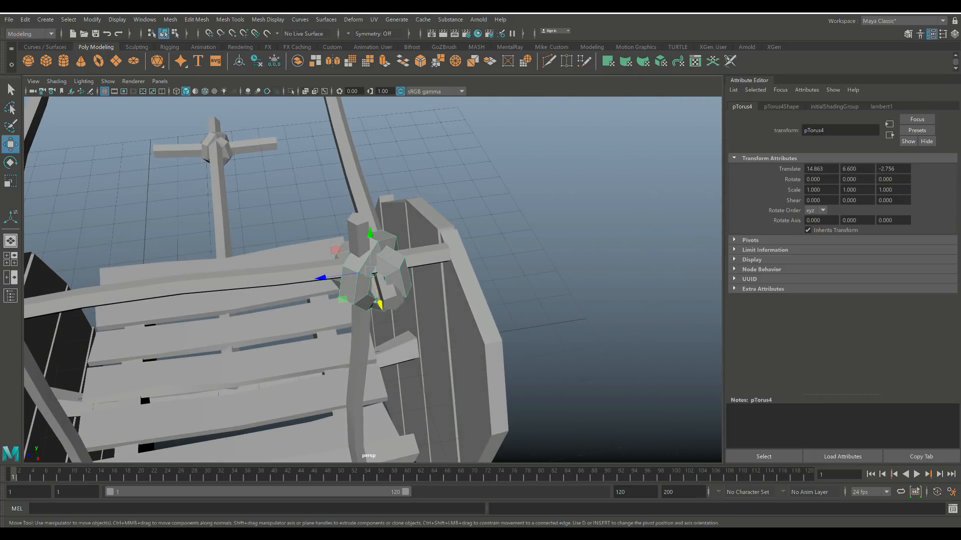
pyautogui.moveTo(321, 277)
pyautogui.mouseDown()
pyautogui.moveTo(307, 279)
pyautogui.moveTo(313, 275)
pyautogui.mouseUp()
pyautogui.press('e')
pyautogui.moveTo(364, 301); pyautogui.dragTo(378, 295)
pyautogui.moveTo(375, 239); pyautogui.dragTo(353, 240)
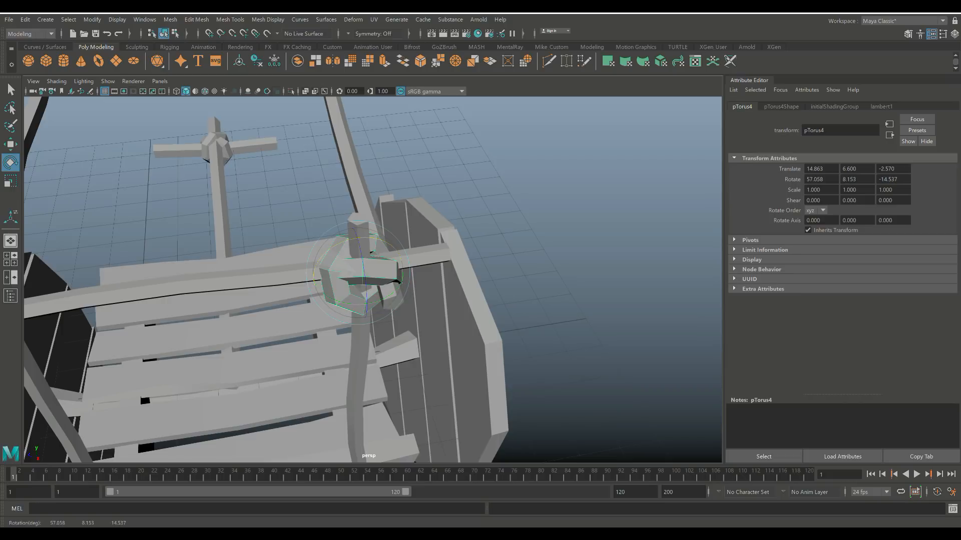
# Duplicate the rotated binding and move the copy along the crossbar to the joint at the other rear post
pyautogui.scroll(-5, 373, 280)
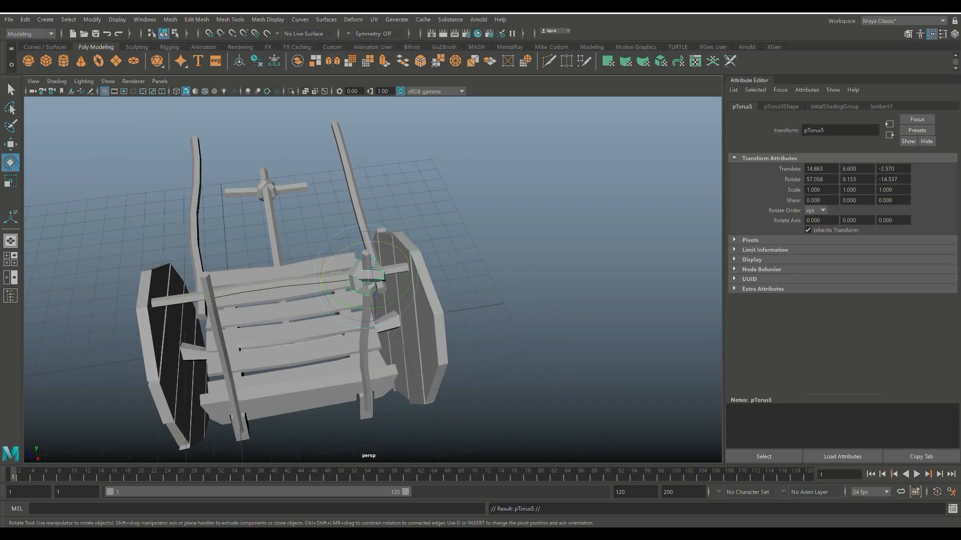
pyautogui.press('w')
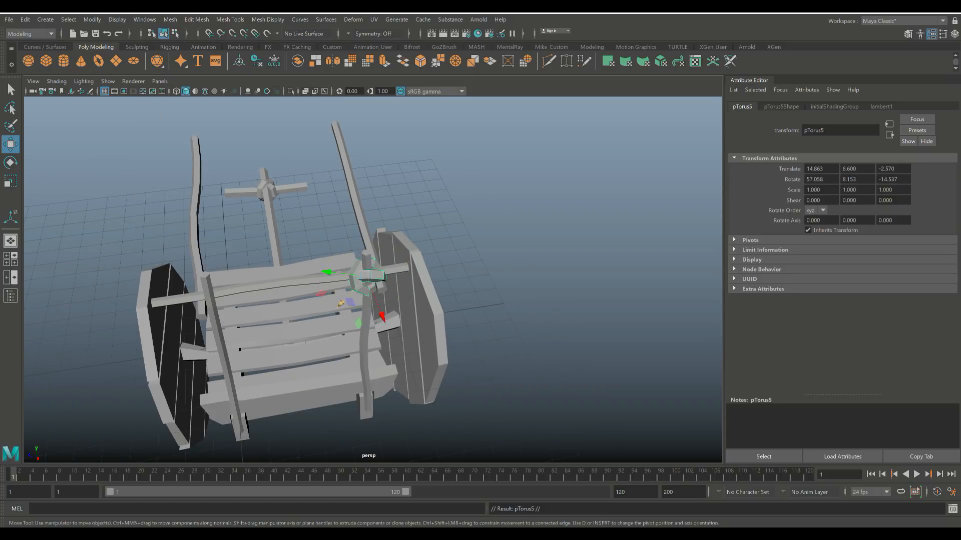
pyautogui.moveTo(369, 276); pyautogui.dragTo(330, 240)
pyautogui.scroll(-3, 200, 296)
pyautogui.moveTo(362, 411); pyautogui.dragTo(363, 401)
pyautogui.moveTo(412, 355); pyautogui.dragTo(424, 356)
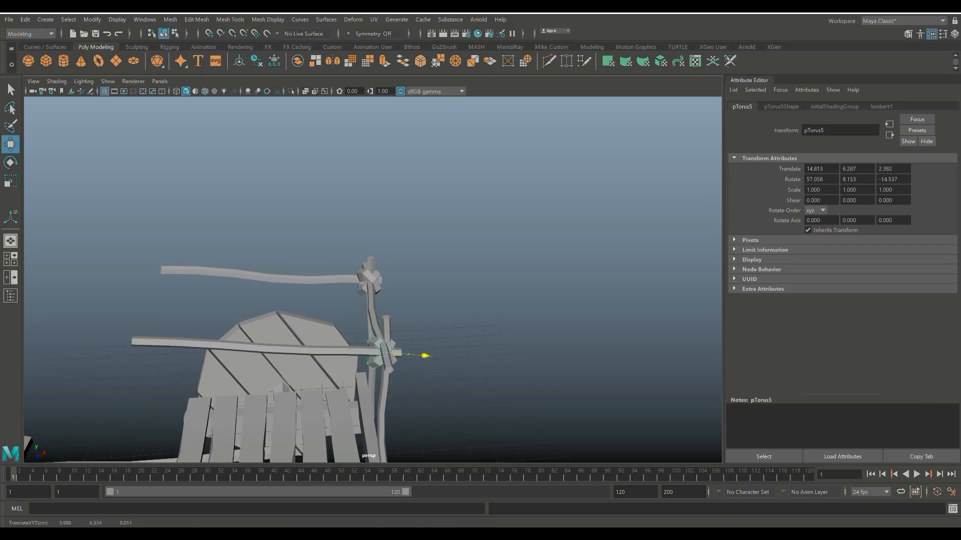
# Fine-tune the second post binding's position so it wraps the crossbar and side rail joint, and deselect it
pyautogui.scroll(2, 373, 280)
pyautogui.keyDown('alt'); pyautogui.moveTo(431, 394); pyautogui.dragTo(421, 283, button='middle'); pyautogui.keyUp('alt')
pyautogui.keyDown('alt'); pyautogui.moveTo(421, 283); pyautogui.dragTo(522, 272); pyautogui.keyUp('alt')
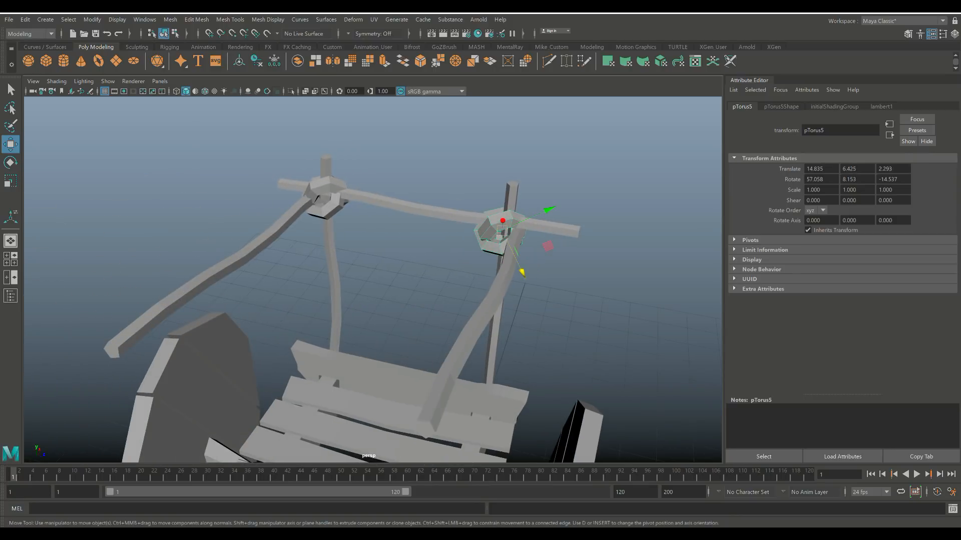
pyautogui.moveTo(502, 230); pyautogui.dragTo(511, 227)
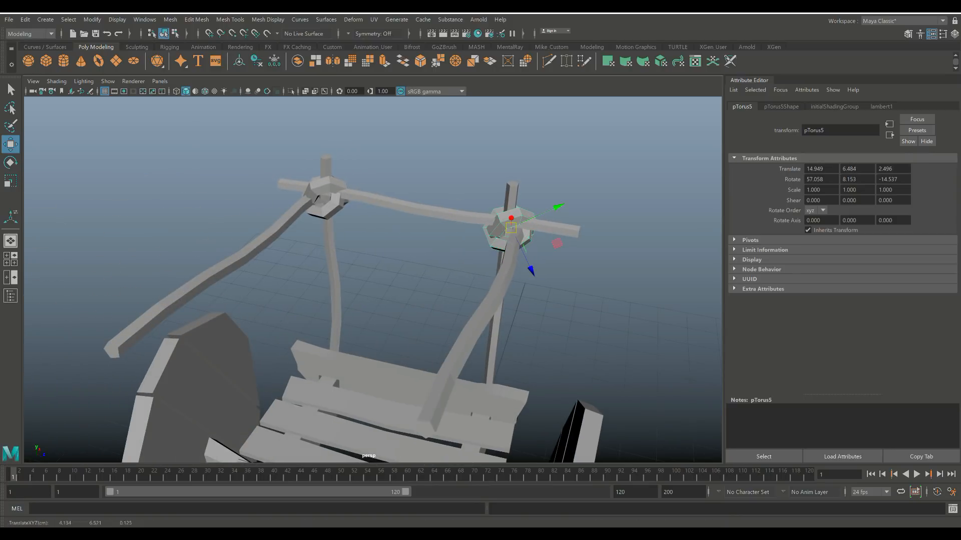
pyautogui.click(595, 300)
pyautogui.scroll(-8, 480, 320)
pyautogui.keyDown('alt'); pyautogui.moveTo(451, 326); pyautogui.dragTo(426, 294); pyautogui.keyUp('alt')
pyautogui.keyDown('alt'); pyautogui.moveTo(426, 293); pyautogui.dragTo(495, 210, button='middle'); pyautogui.keyUp('alt')
pyautogui.keyDown('alt'); pyautogui.moveTo(495, 210); pyautogui.dragTo(628, 250); pyautogui.keyUp('alt')
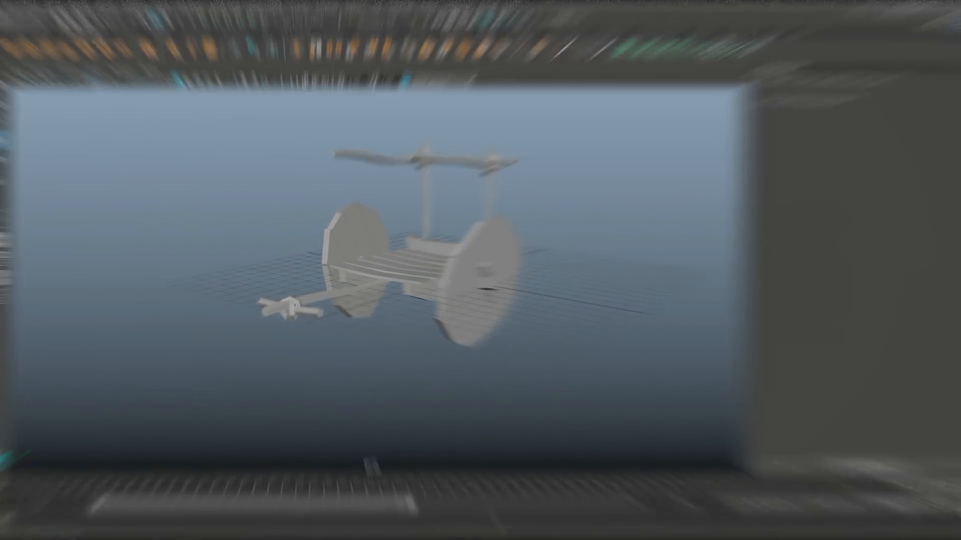